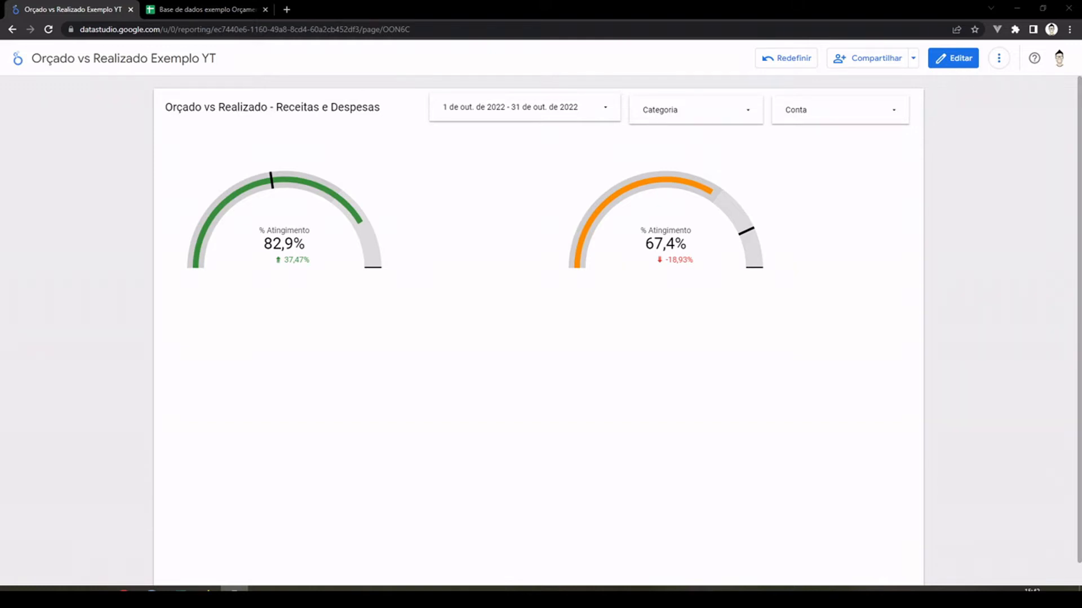
Review the contas, orçado and realizado sheets of the budget spreadsheet in Google Sheets, then return to the Data Studio report.
click(217, 9)
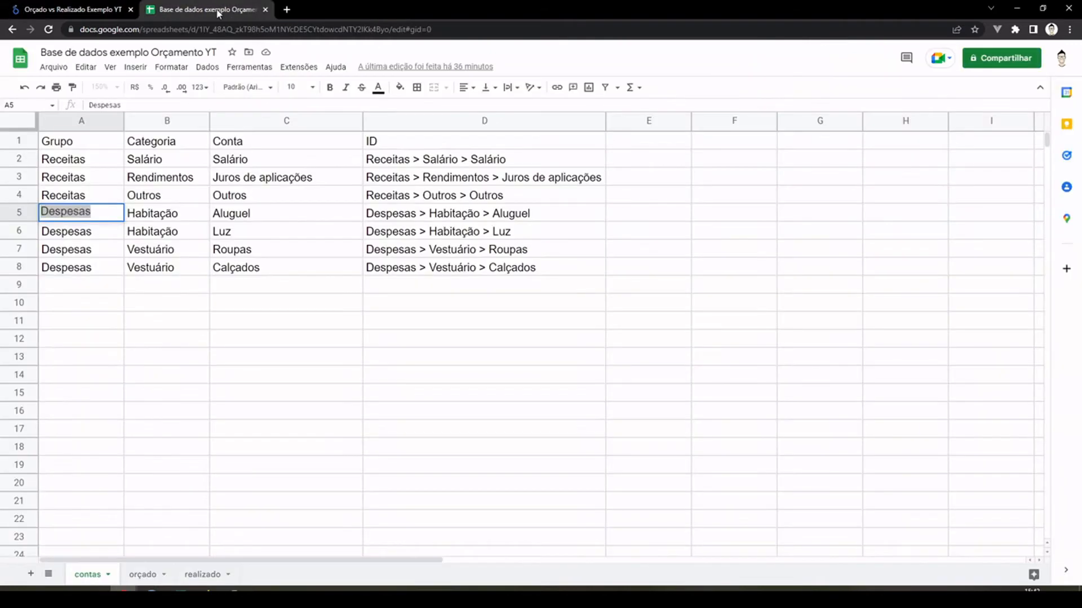
click(168, 321)
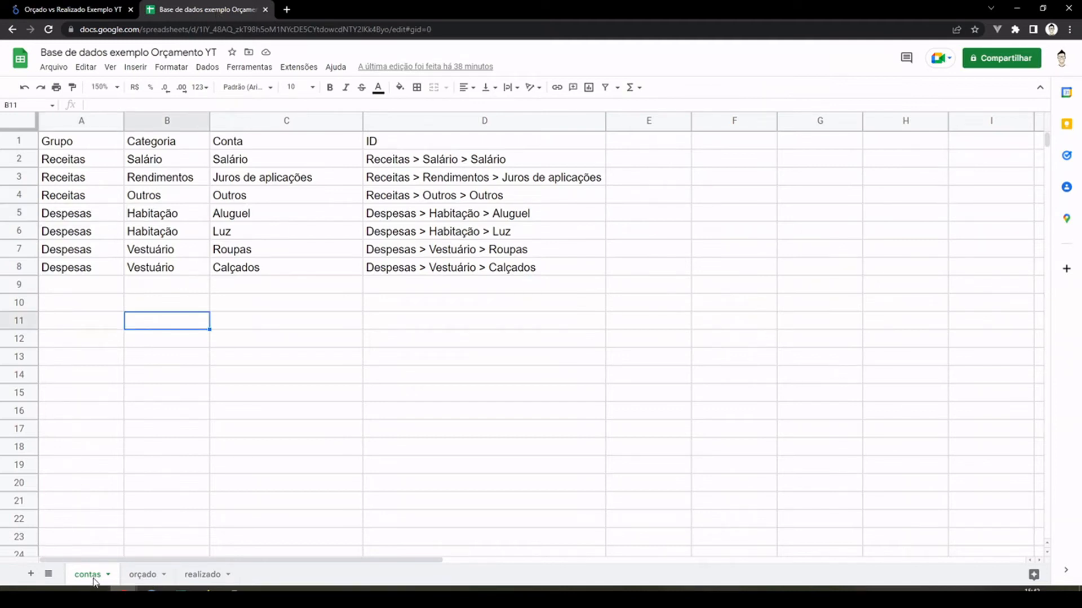
click(143, 575)
click(203, 574)
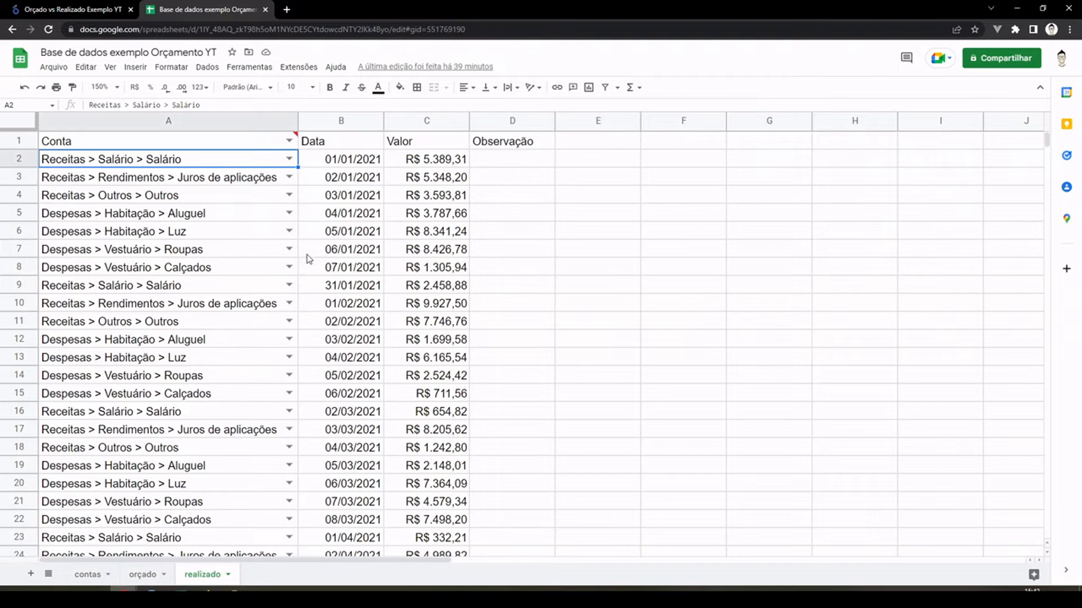
click(99, 10)
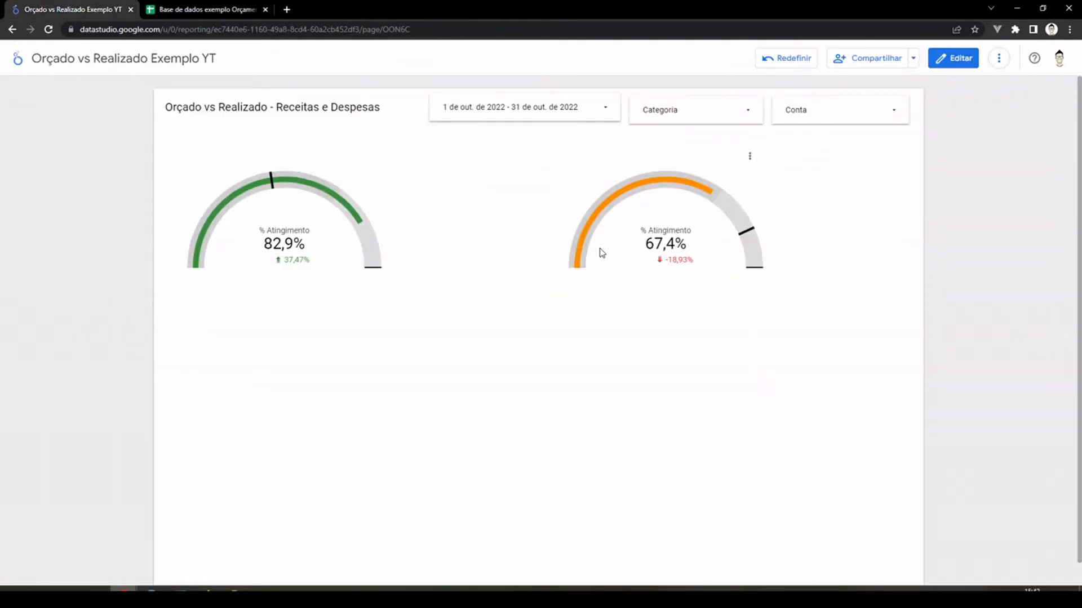
Put the report into edit mode and review the data sources added to it.
click(953, 58)
click(259, 67)
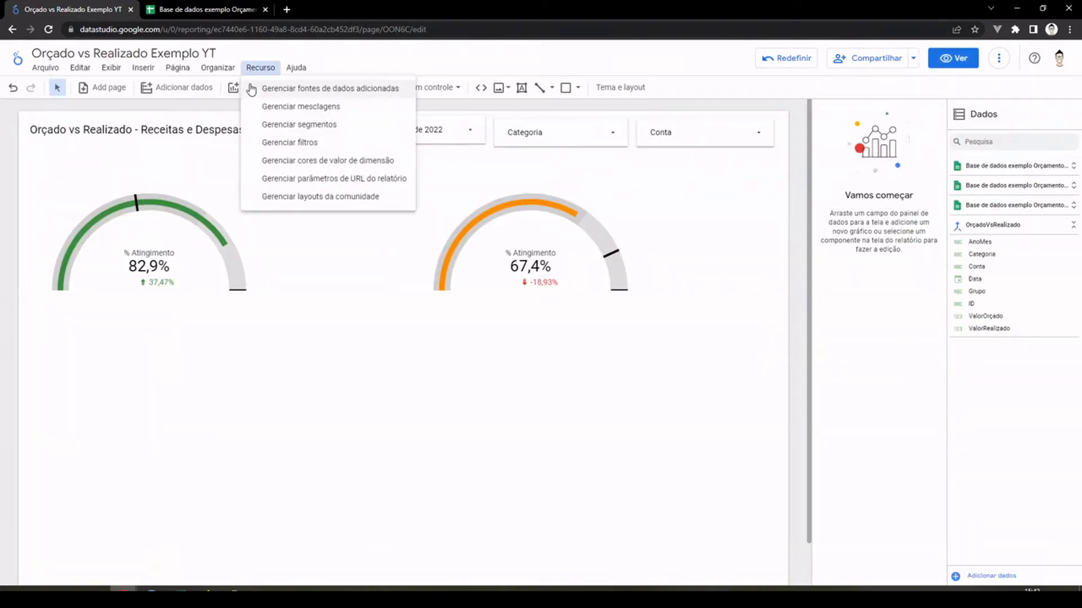
click(305, 89)
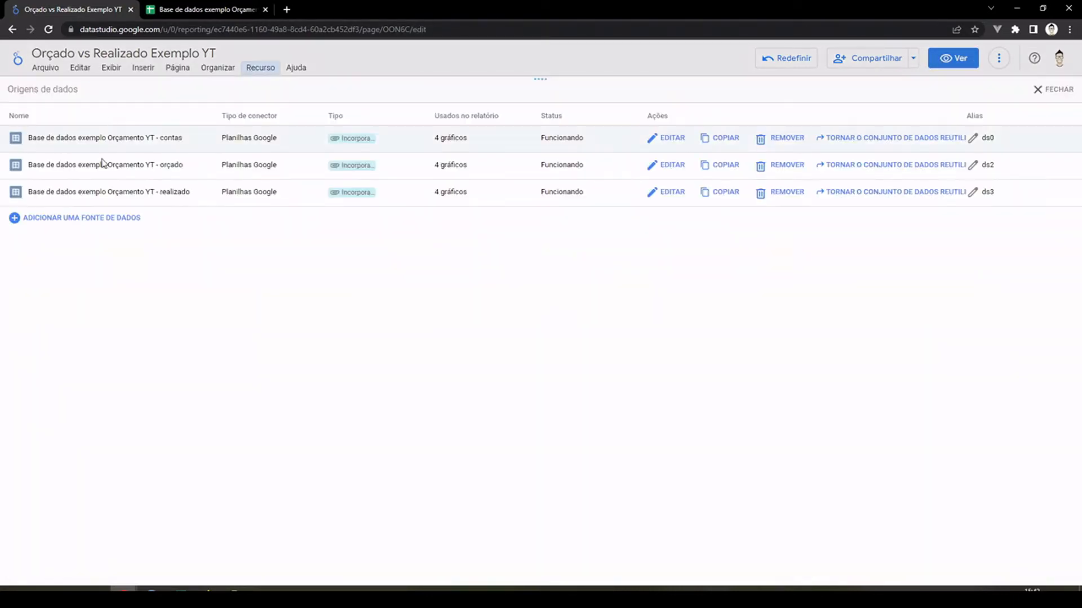
click(1048, 89)
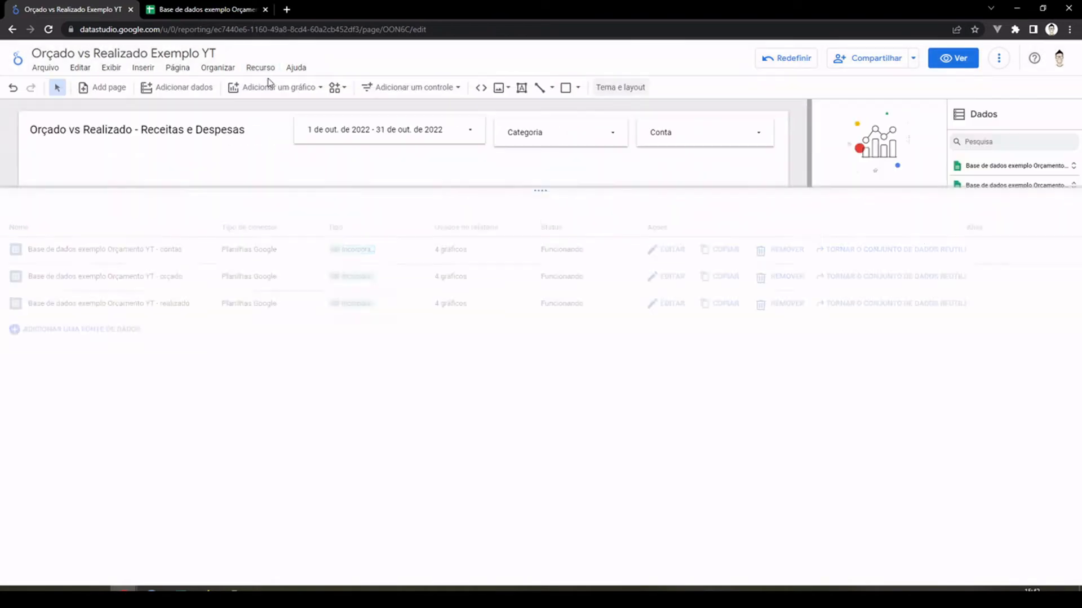
Examine the list of data blends used in the report and close it.
click(260, 68)
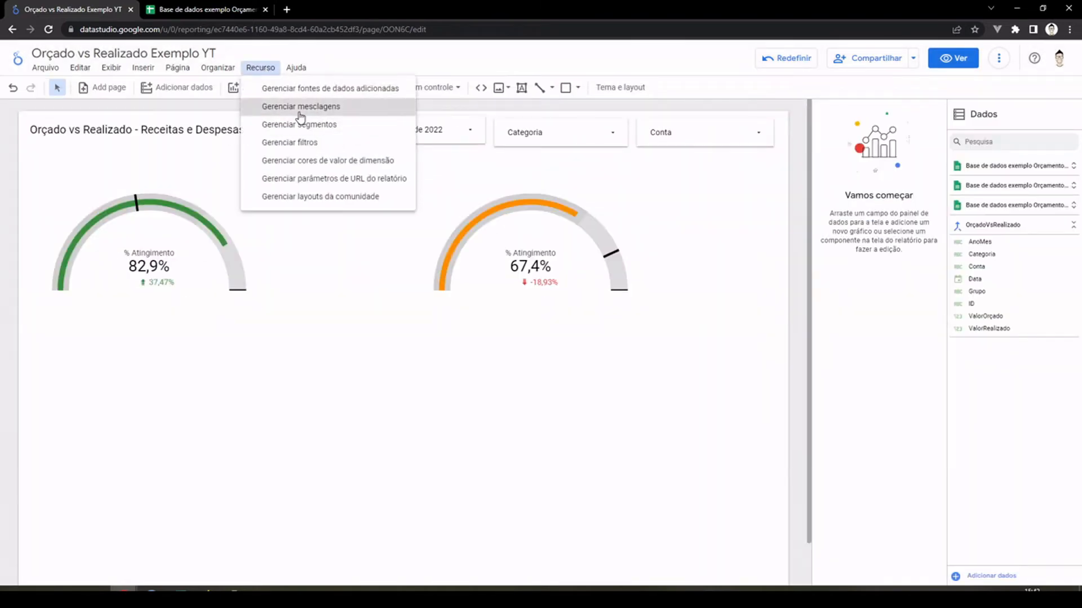
click(299, 107)
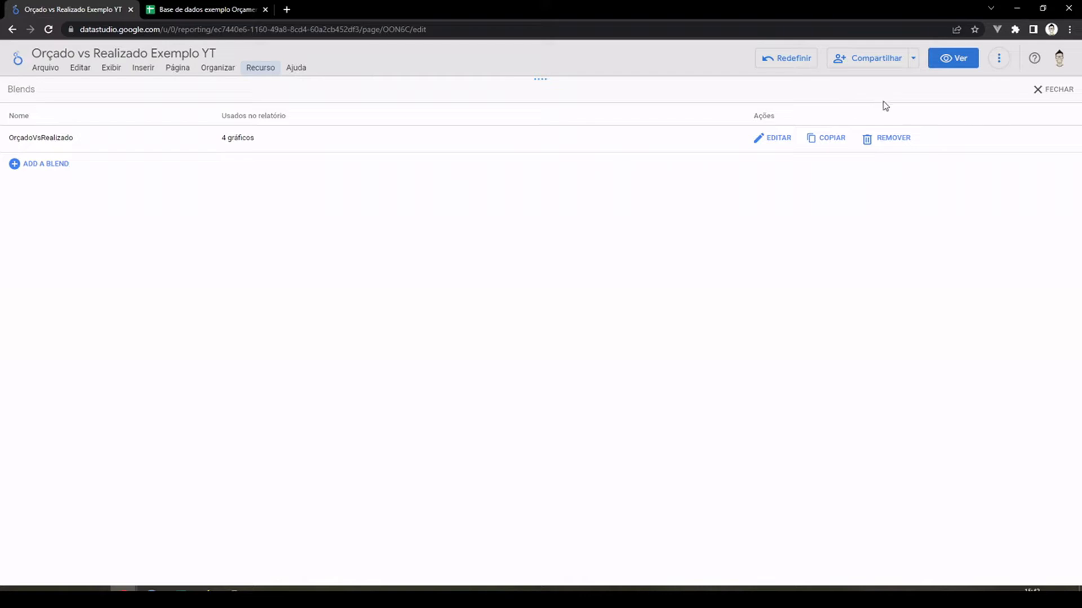
click(1049, 92)
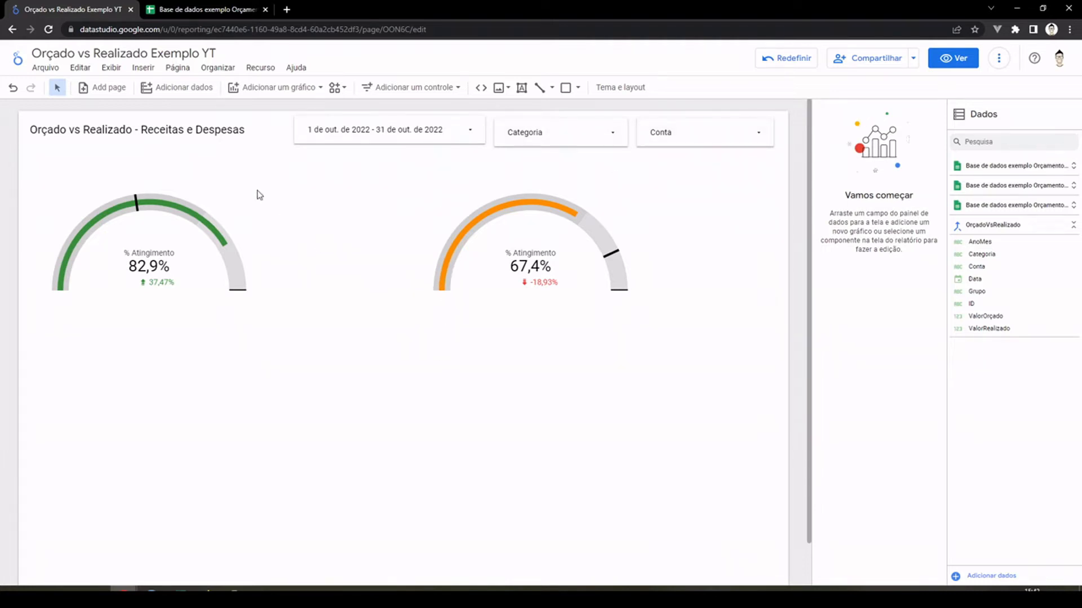
Insert a column chart below the green gauge and widen it to span nearly half of the report page.
click(274, 88)
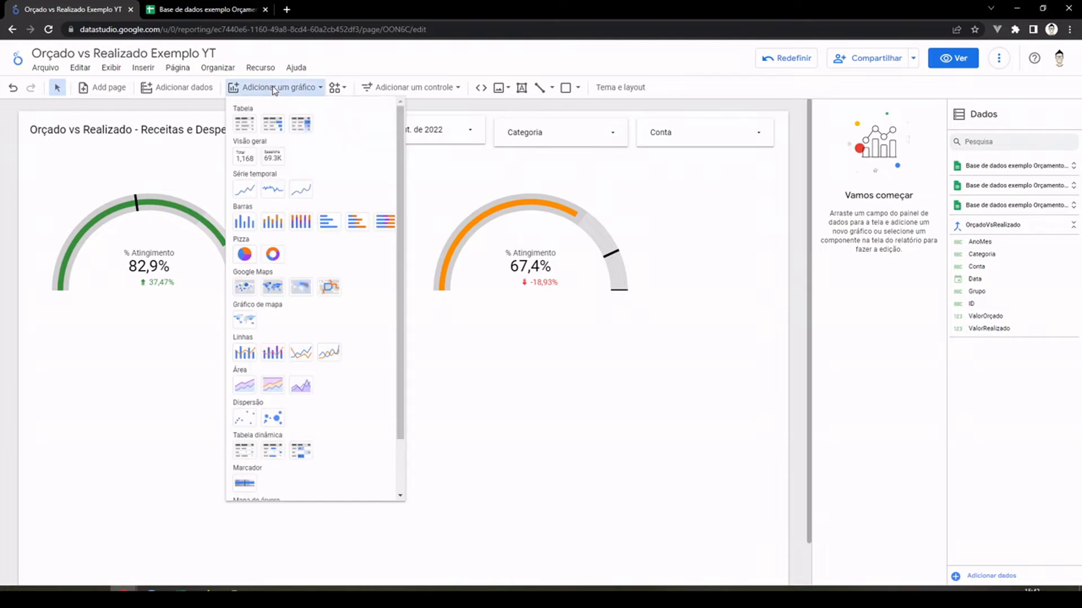
click(242, 223)
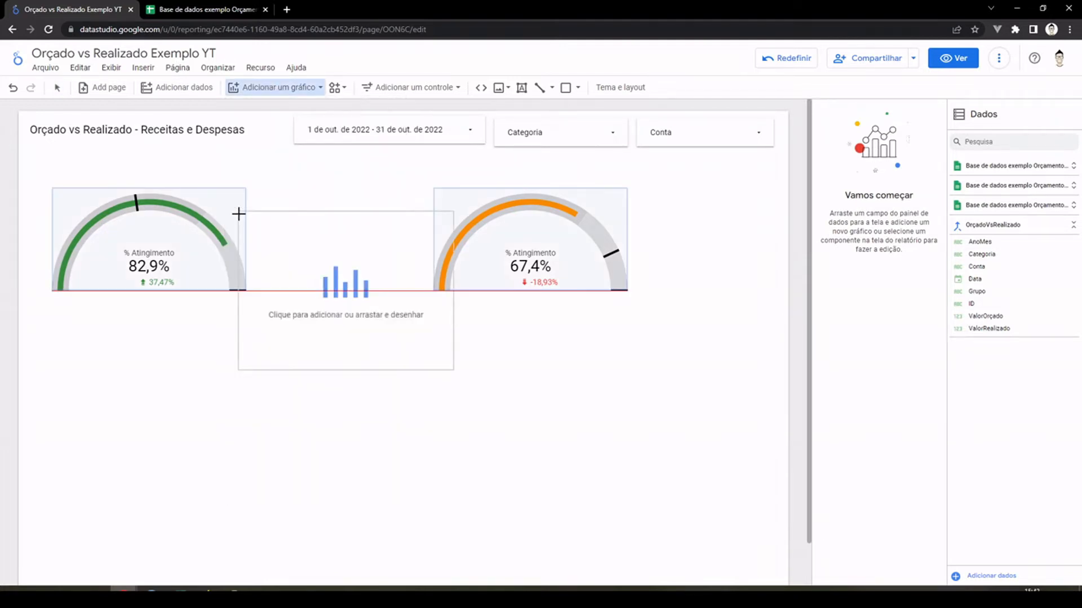
click(36, 303)
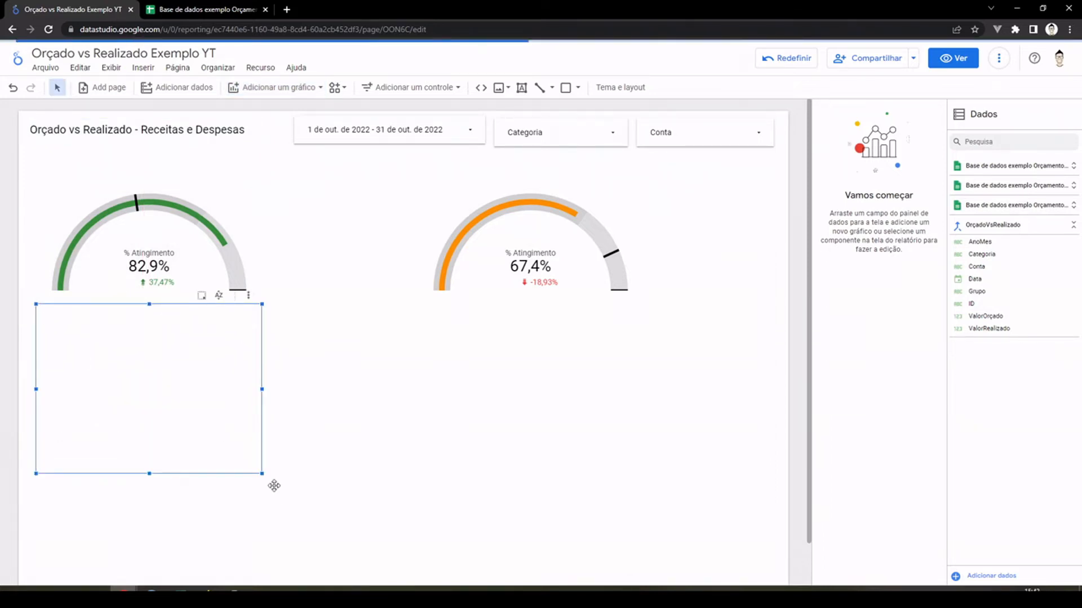
drag(261, 473, 375, 481)
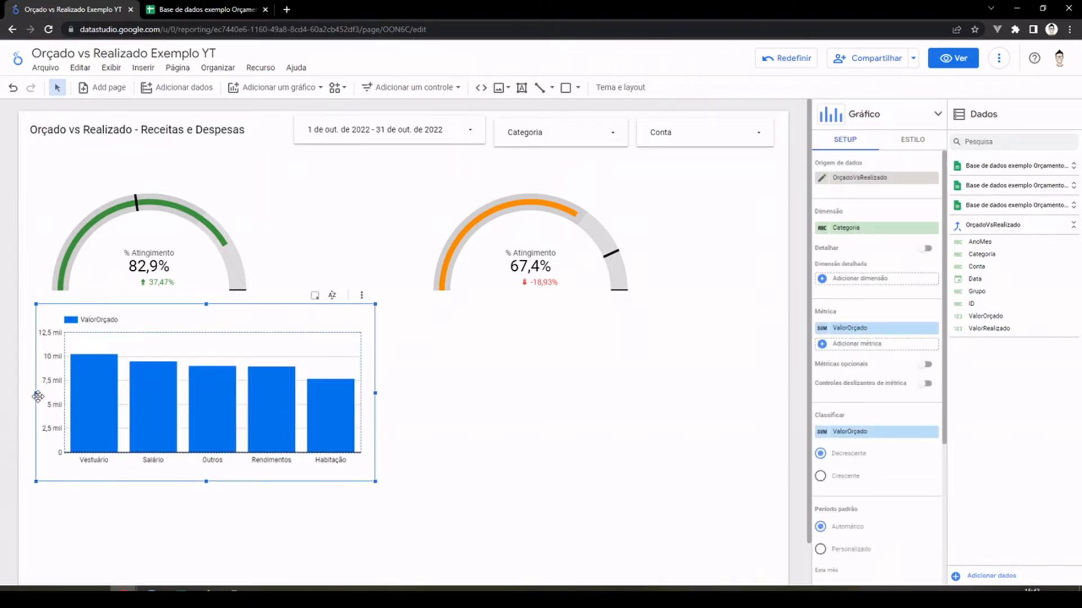
drag(36, 394, 26, 393)
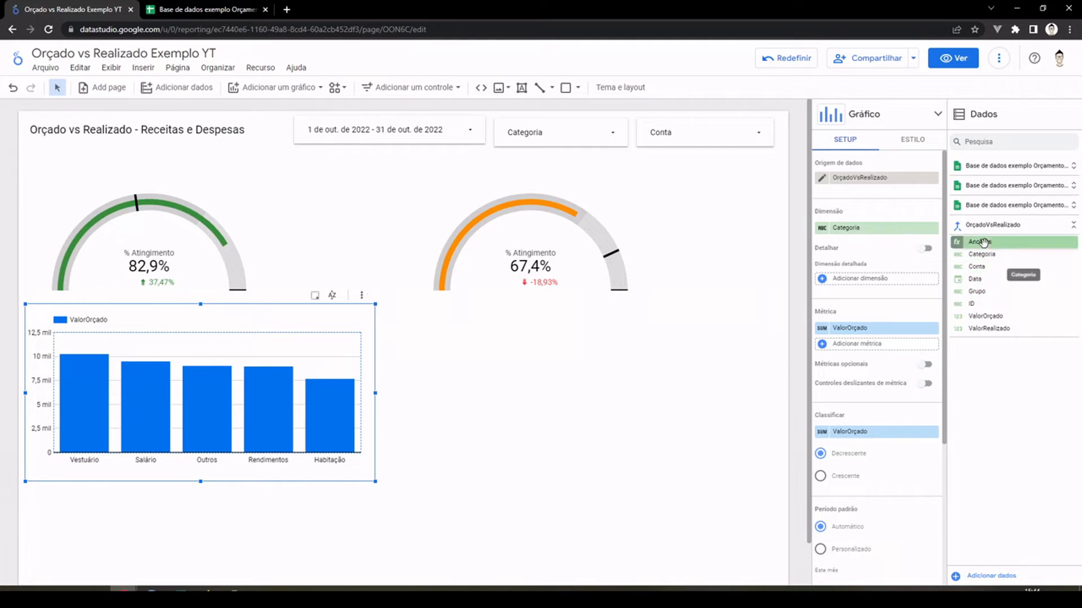
Replace the column chart's Categoria dimension with the AnoMes field and check the resulting column.
drag(982, 243, 849, 236)
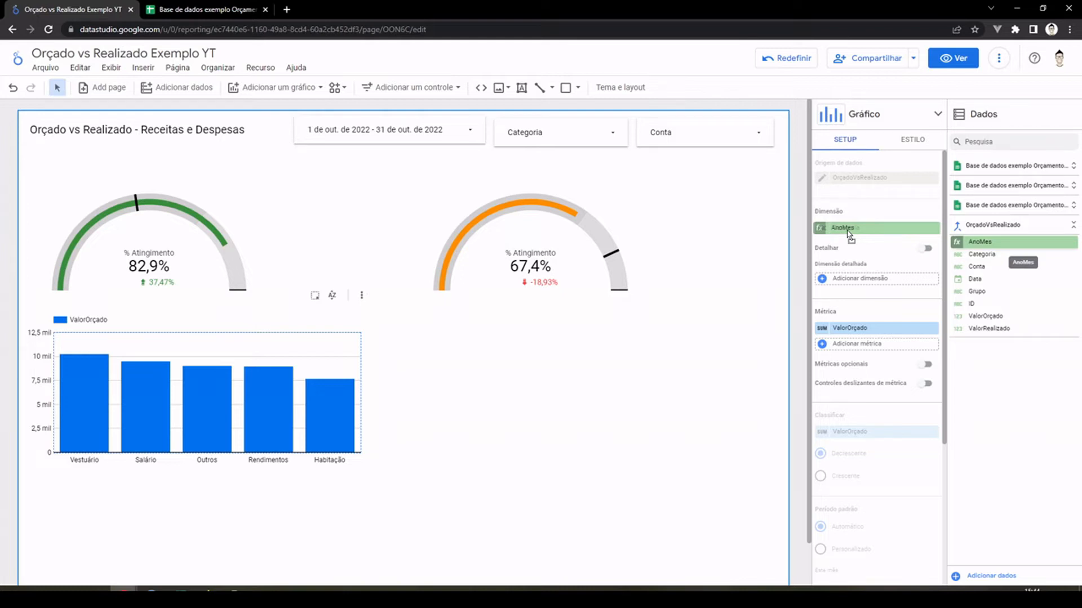
drag(850, 236, 849, 235)
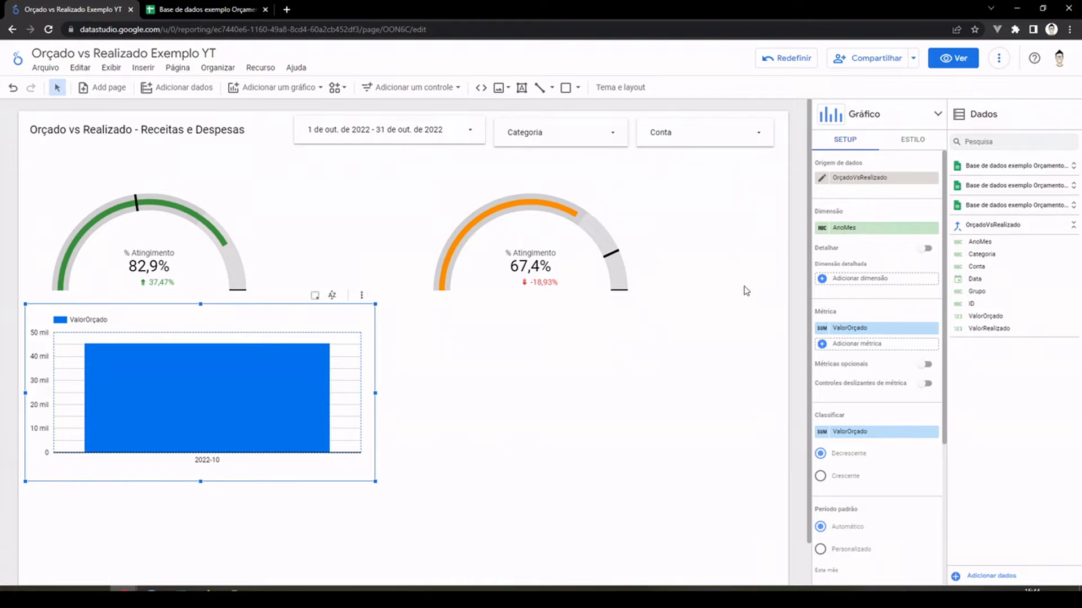
mouse_move(162, 430)
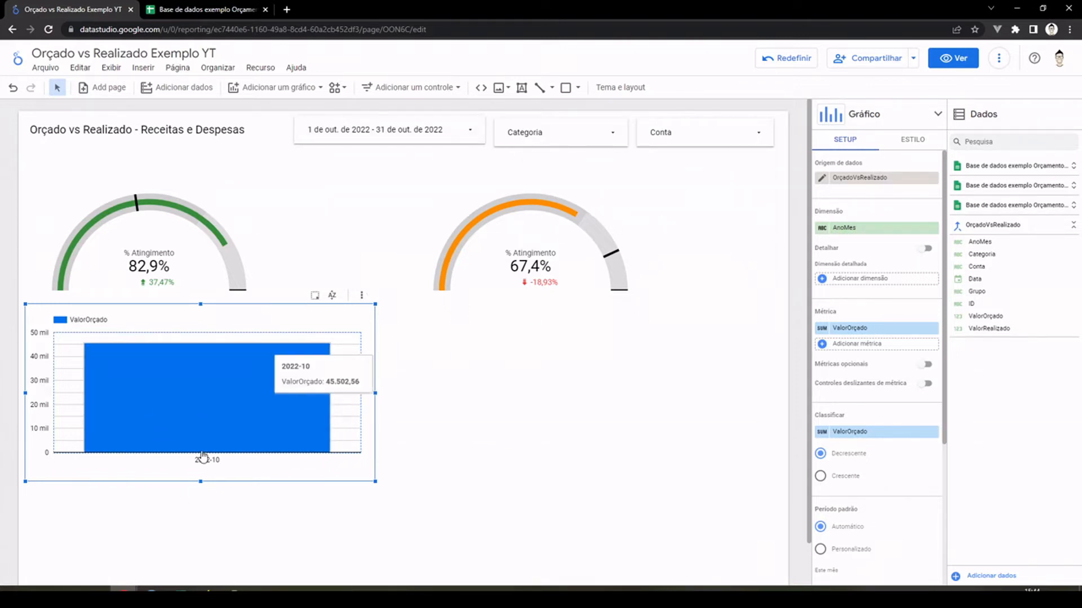
Set the report's date range control to Este ano and apply it.
click(452, 132)
click(452, 132)
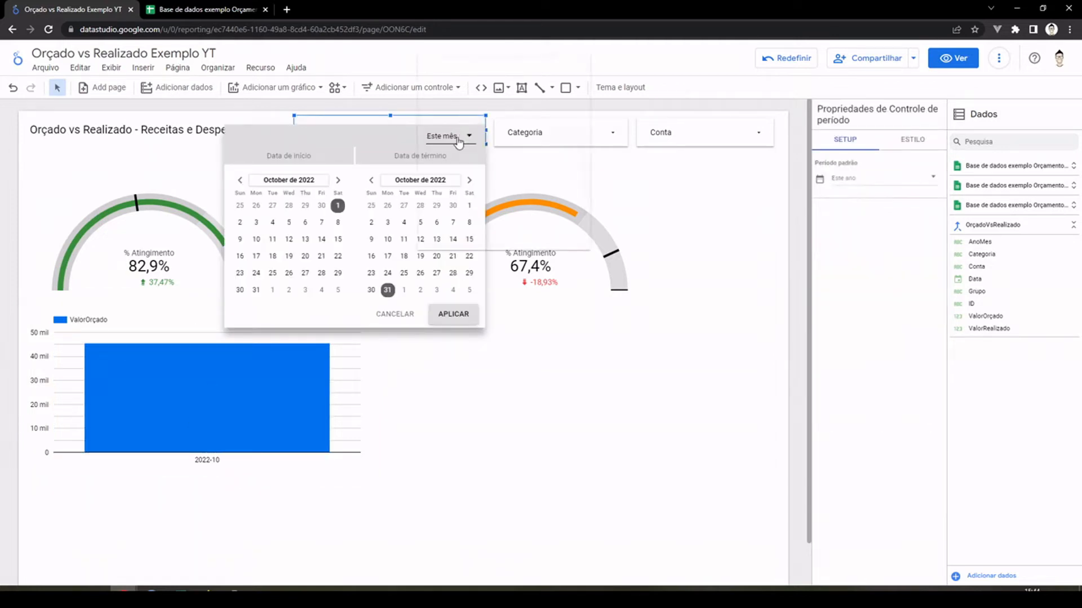
click(453, 140)
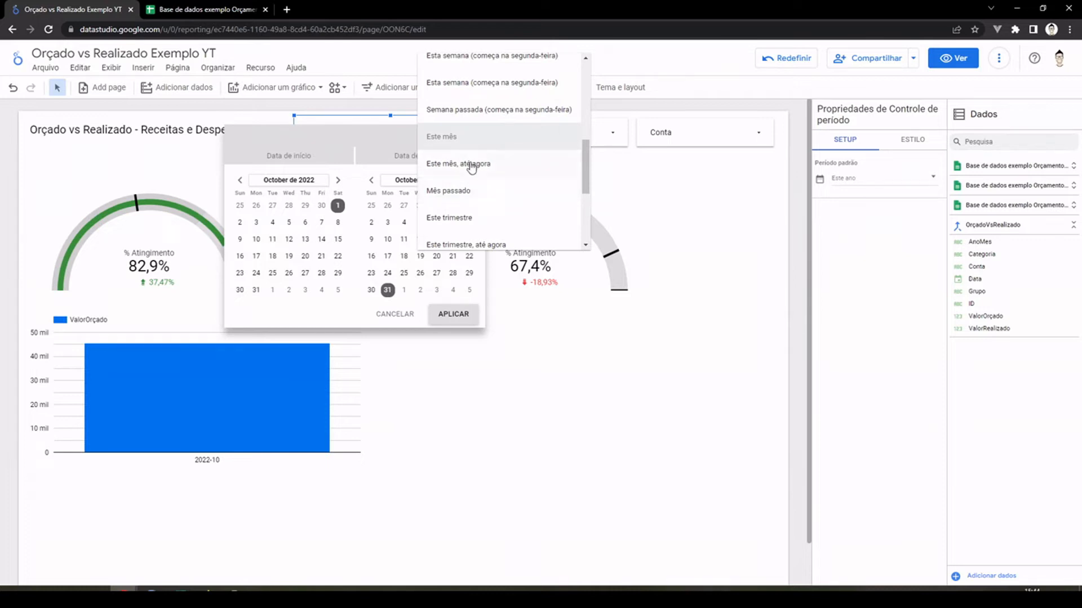
scroll(472, 180, down, 2)
scroll(471, 179, down, 2)
click(472, 130)
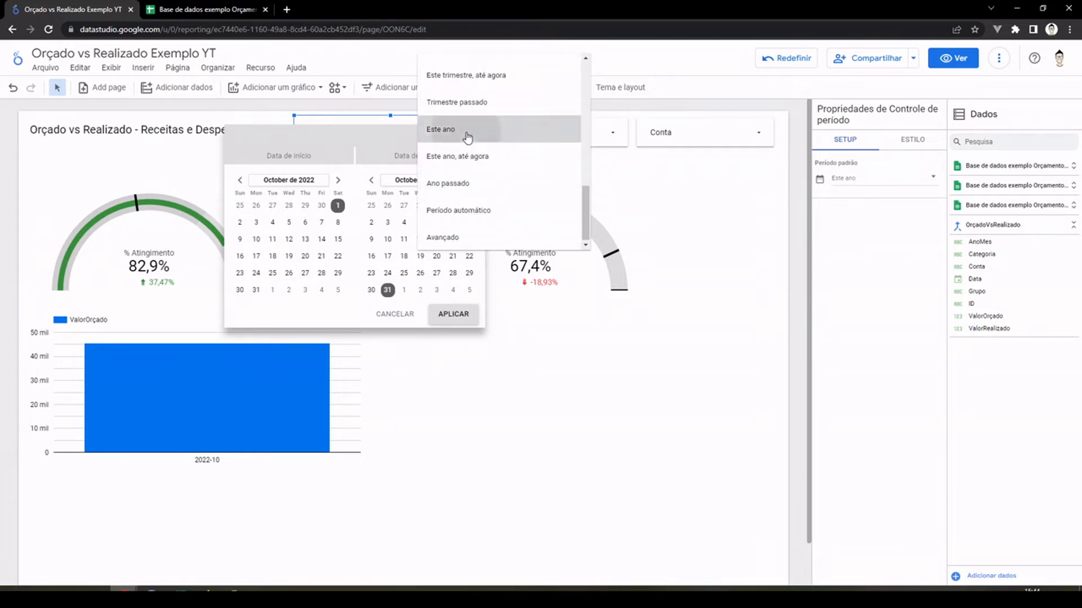
click(446, 314)
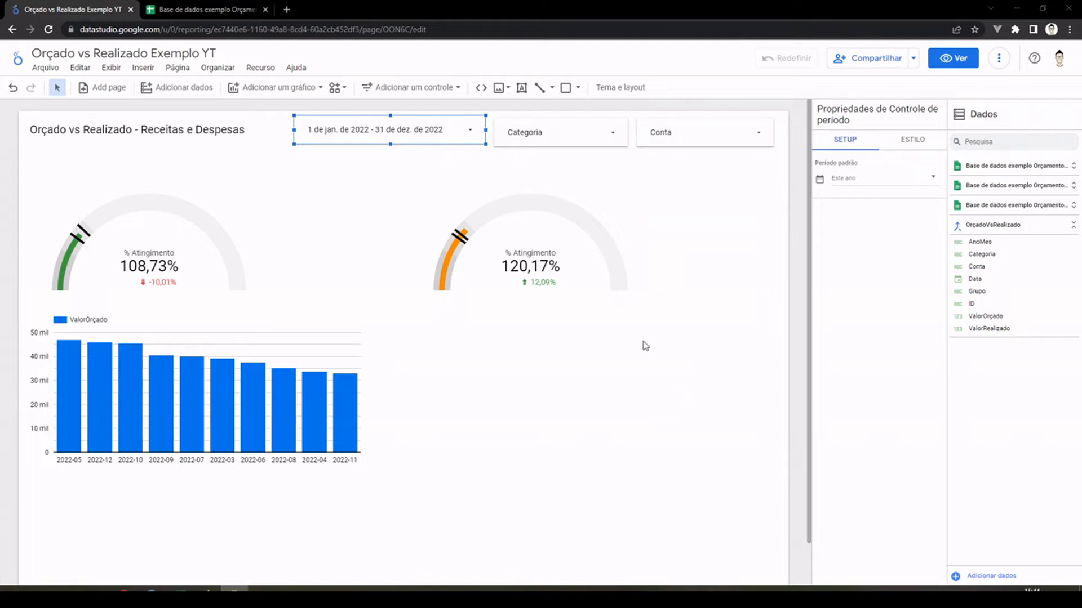
Add ValorRealizado as a second metric of the column chart, alongside ValorOrçado.
click(182, 323)
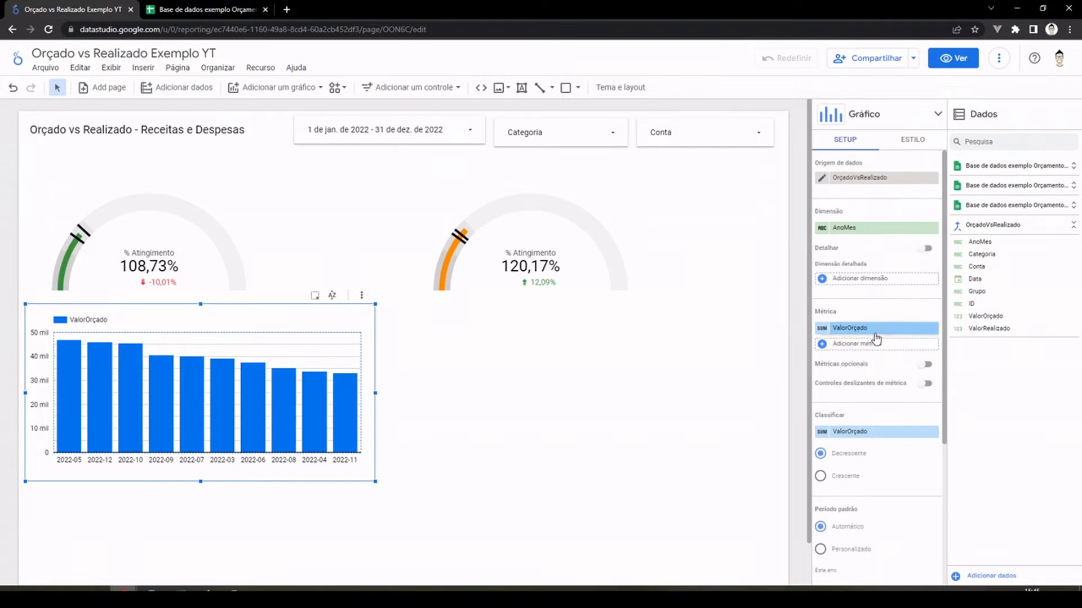
drag(993, 333, 871, 346)
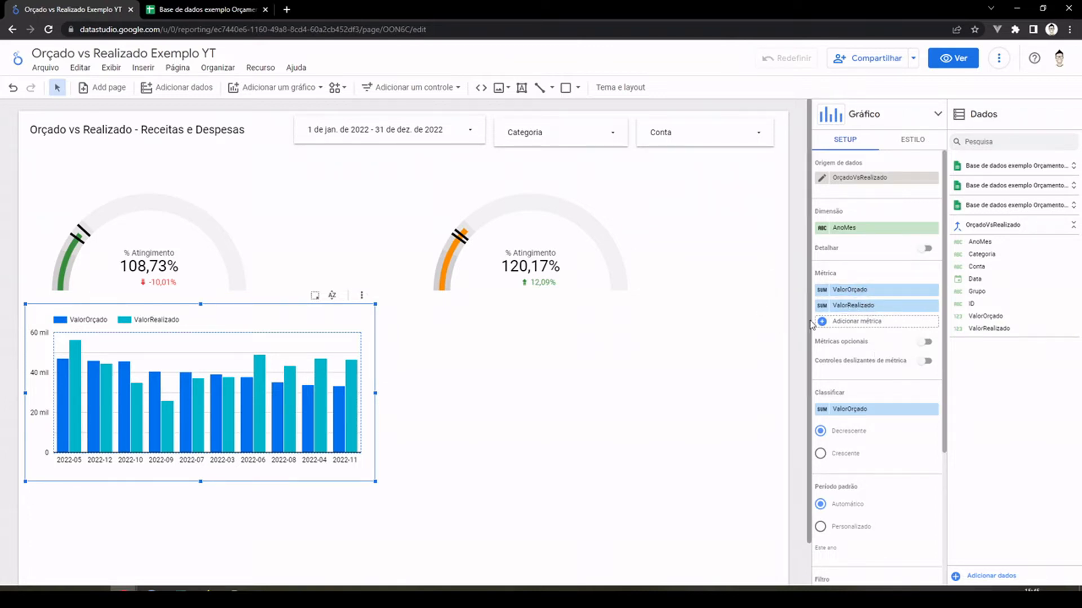
Color the chart's ValorOrçado series gray and its ValorRealizado series green, and set the number of bars to 12.
click(911, 144)
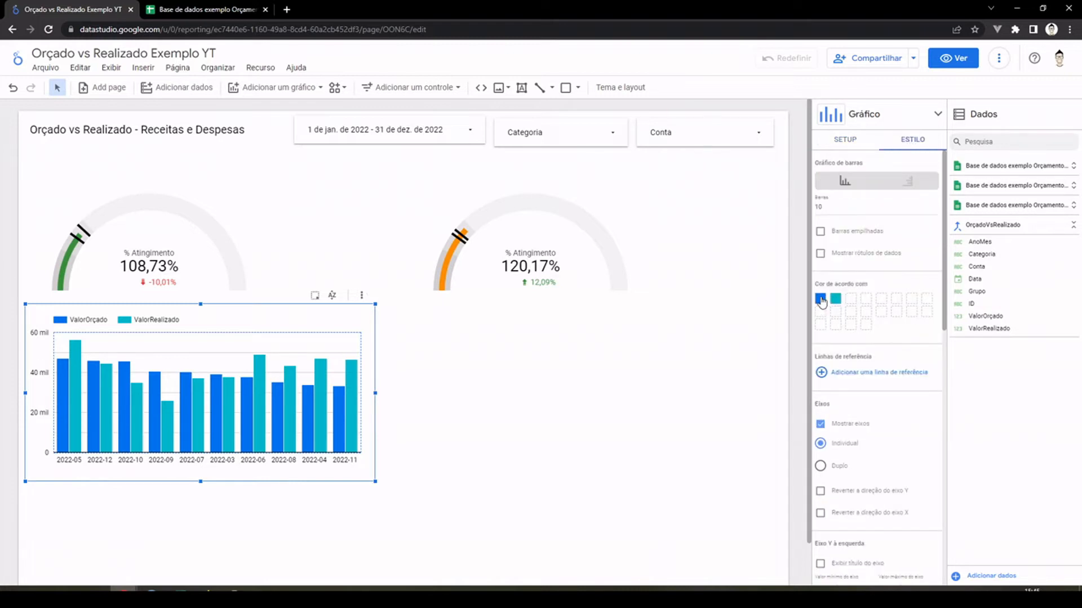
click(820, 299)
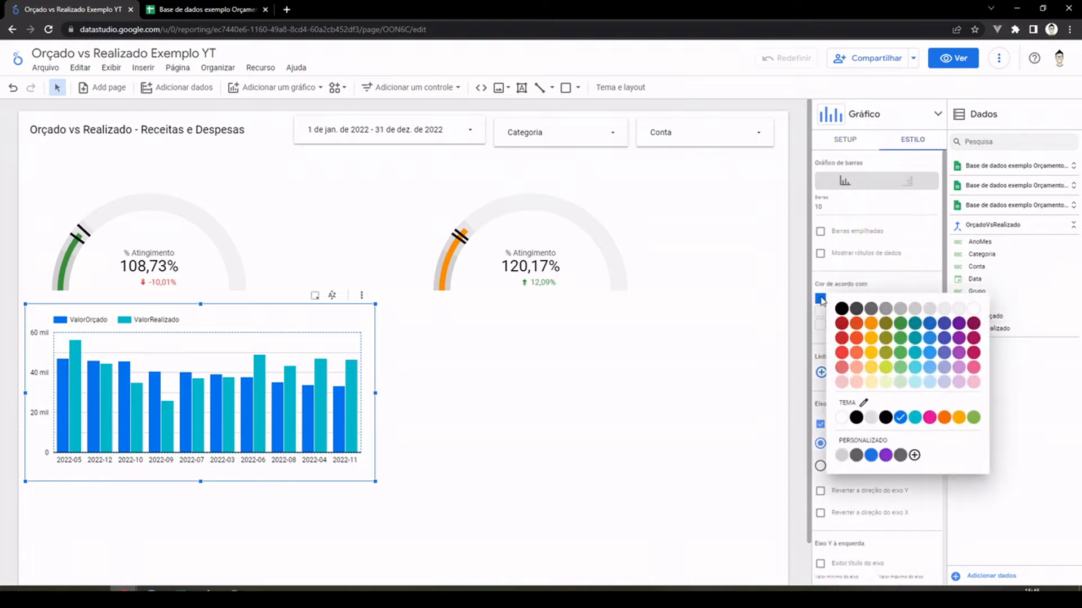
click(902, 310)
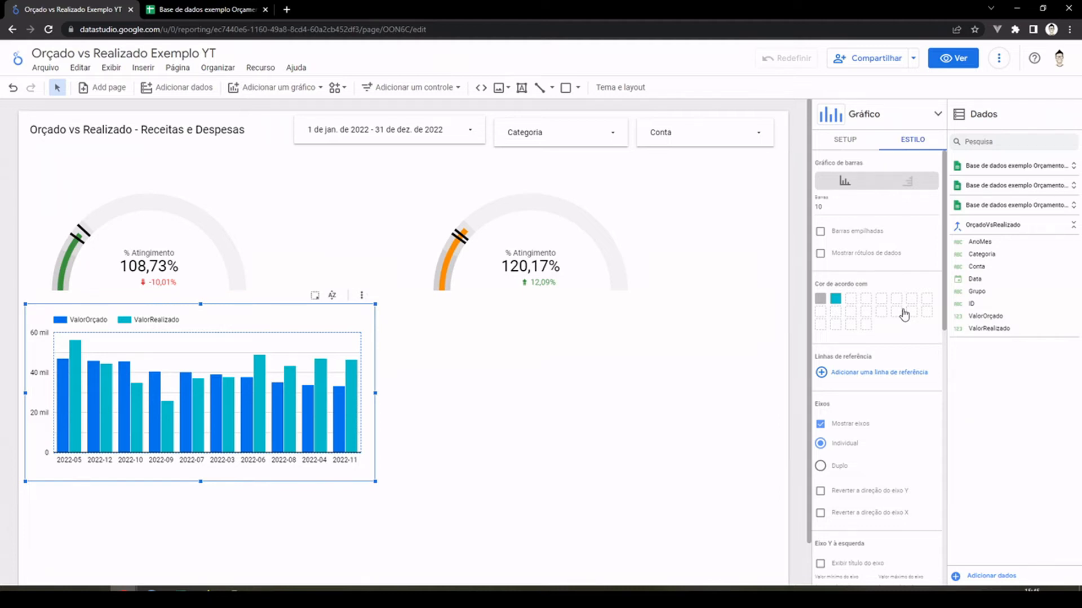
click(836, 304)
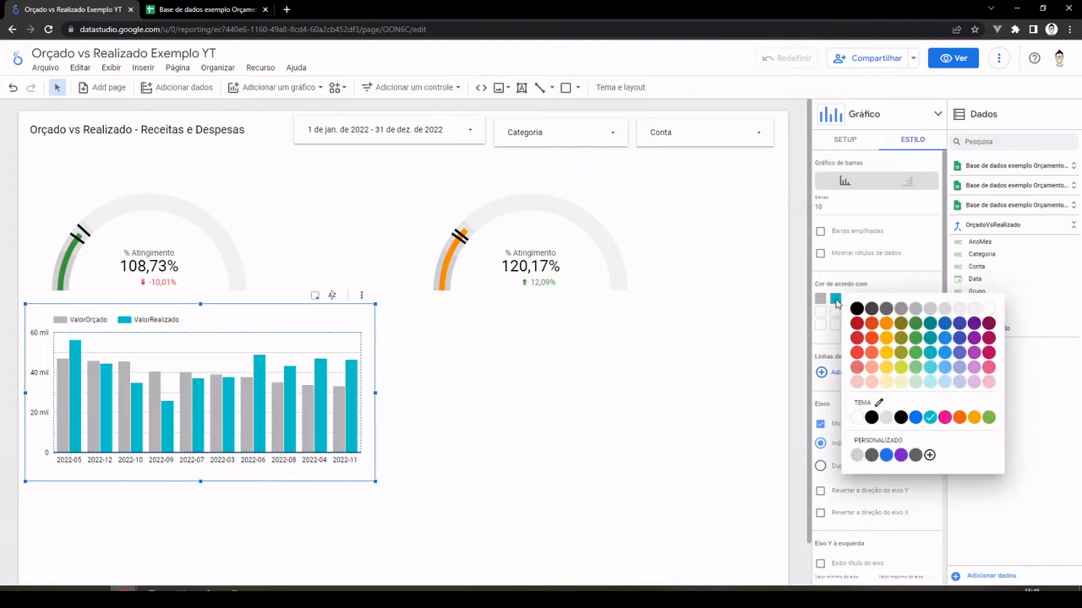
click(916, 330)
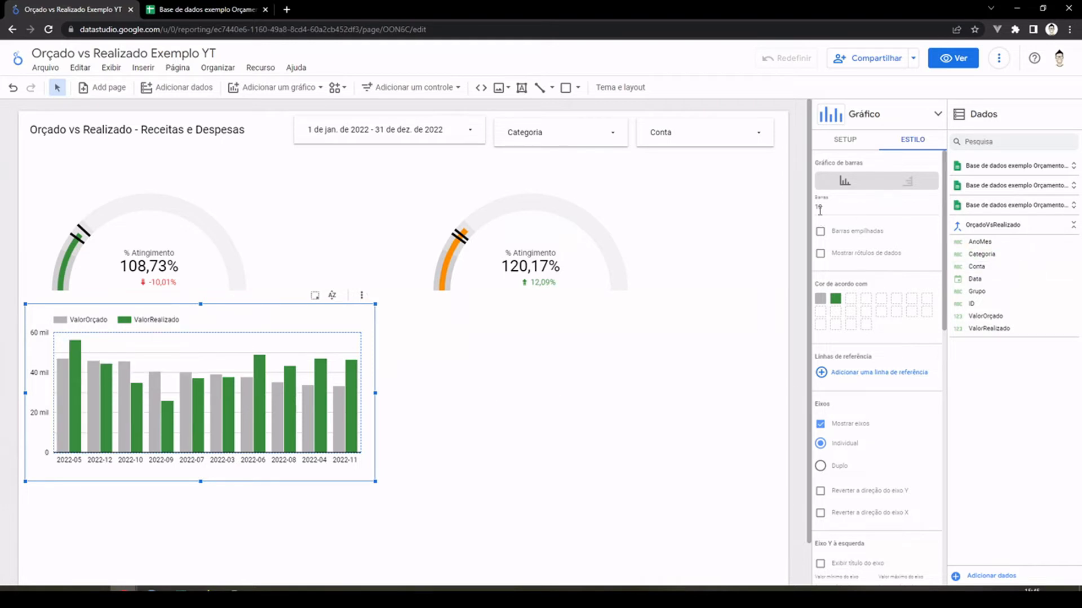
drag(830, 207, 771, 210)
text(12)
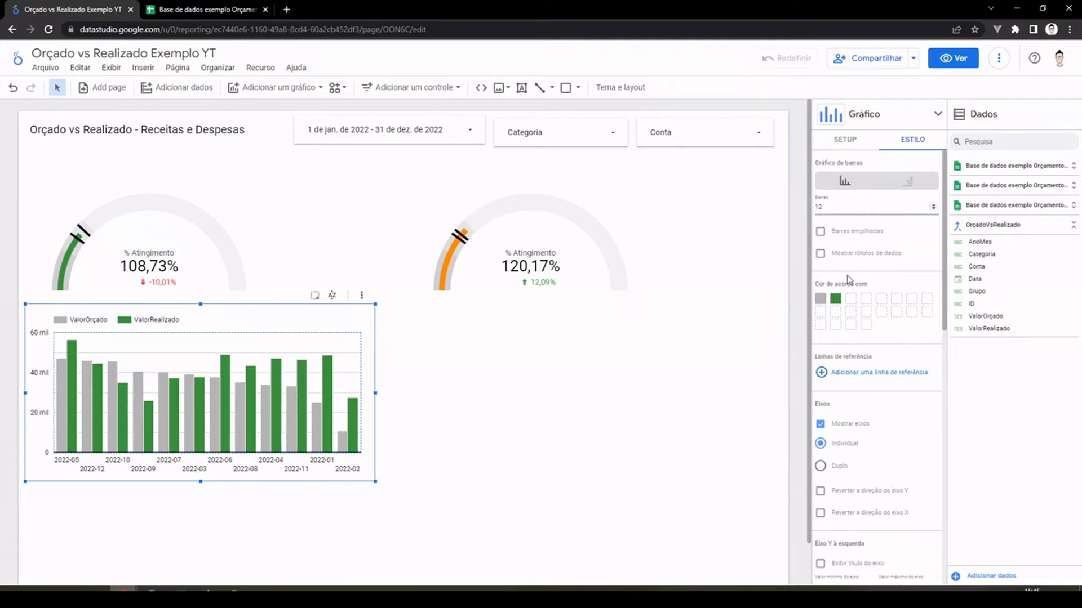
Sort the column chart by AnoMes in ascending (Crescente) order.
click(836, 140)
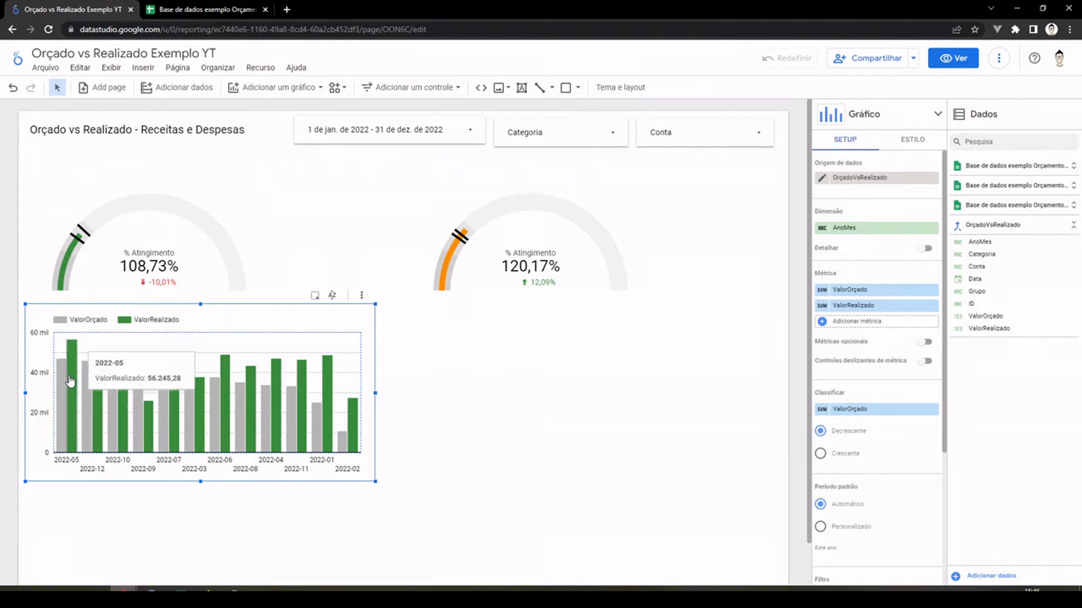
click(837, 416)
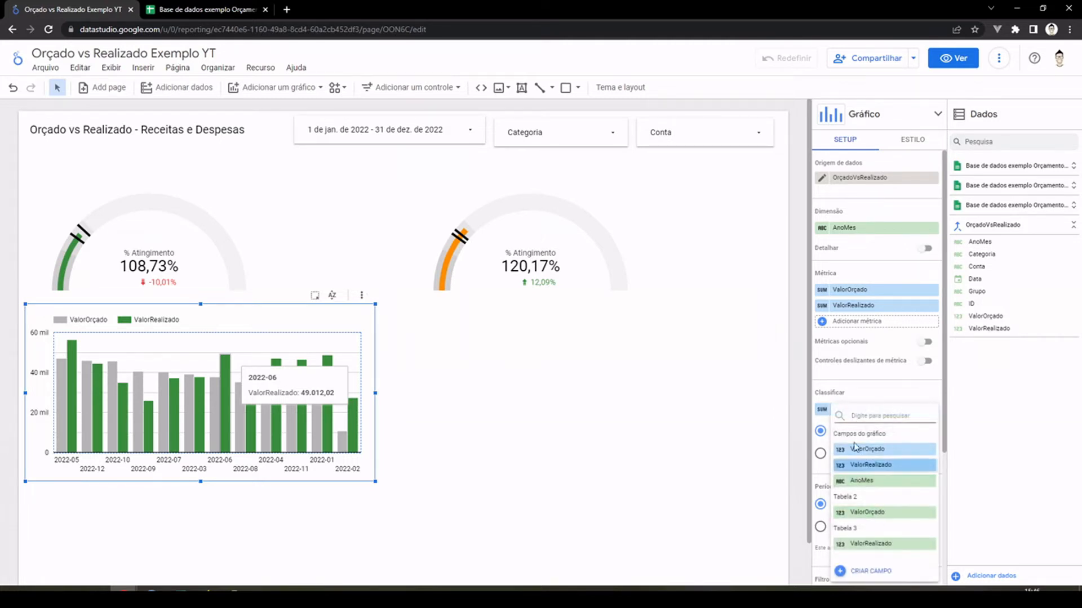
click(844, 384)
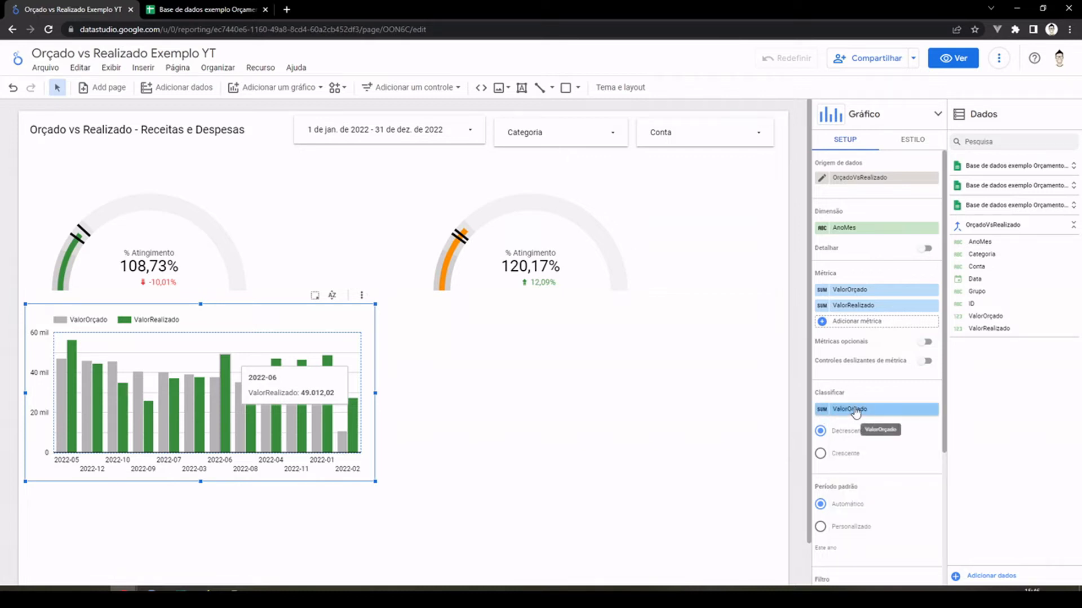
click(856, 411)
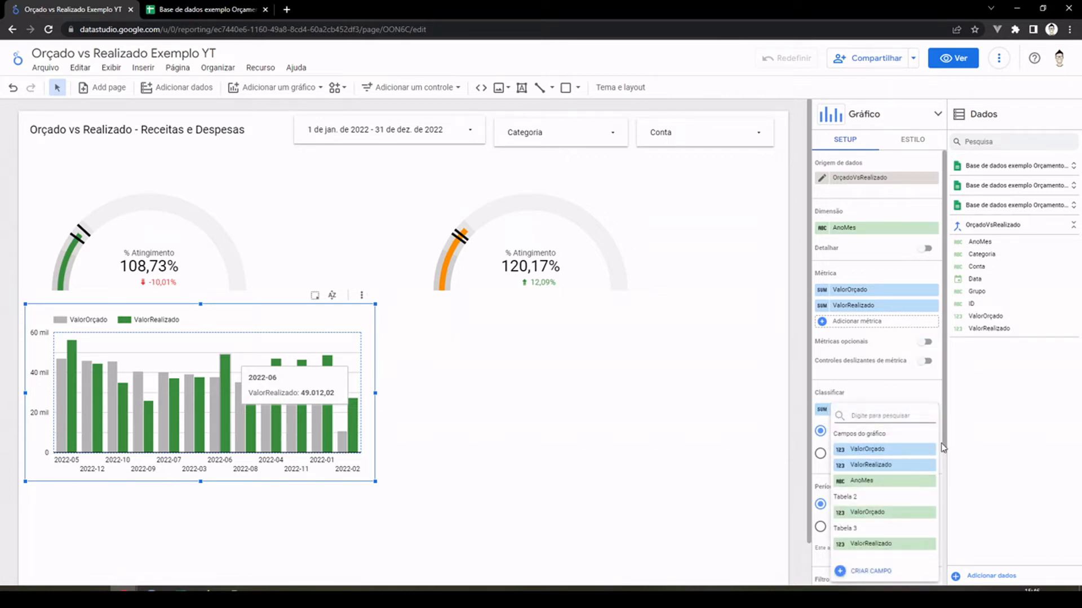
click(886, 482)
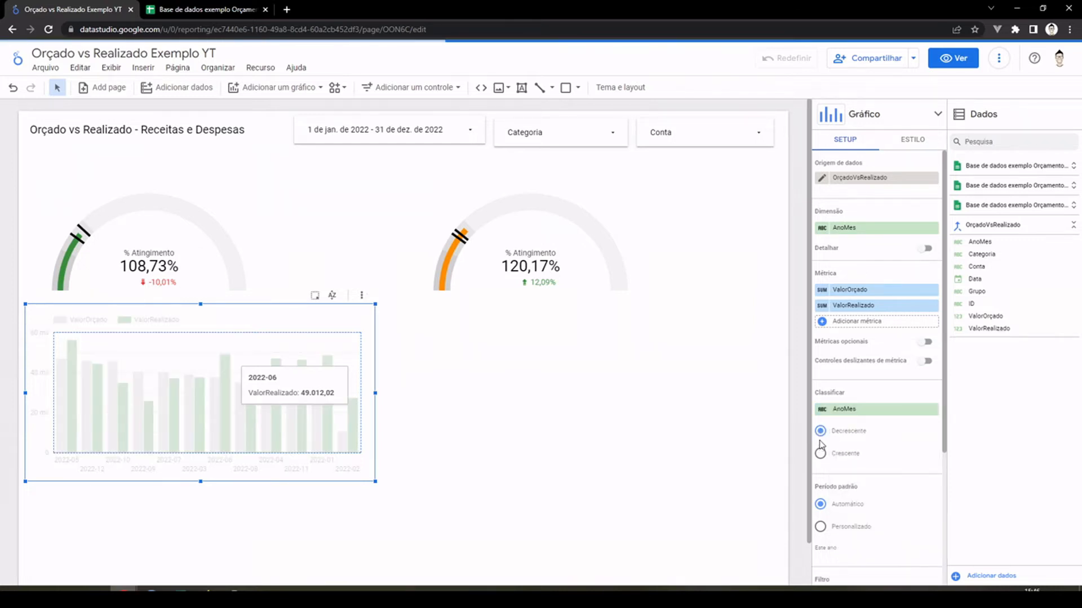
click(821, 454)
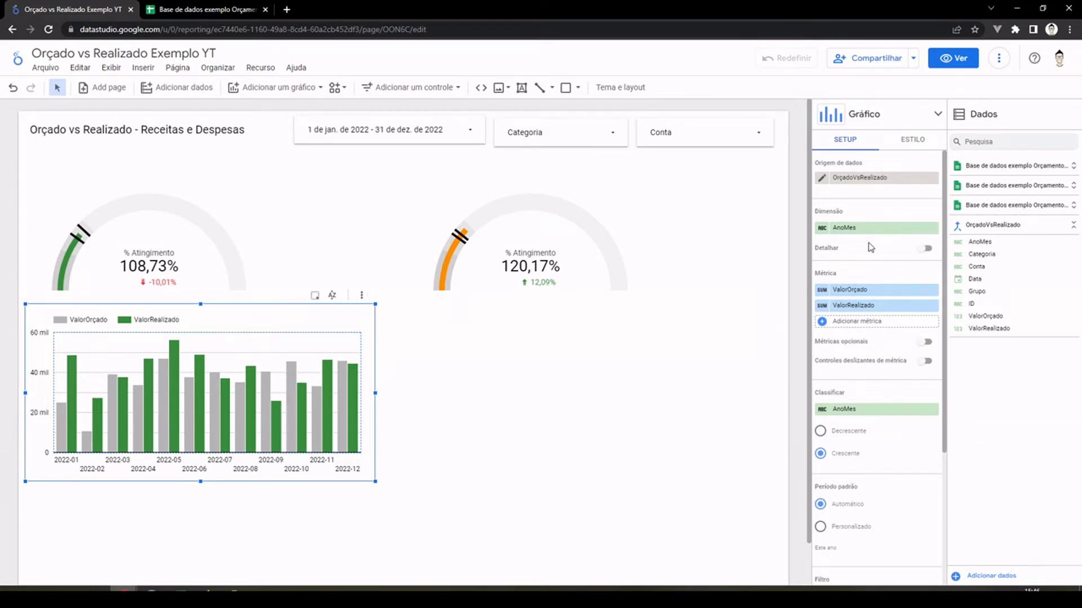
Enable drill-down on the column chart with Grupo, Categoria and Conta placed above AnoMes, and set Grupo as the default level.
click(923, 249)
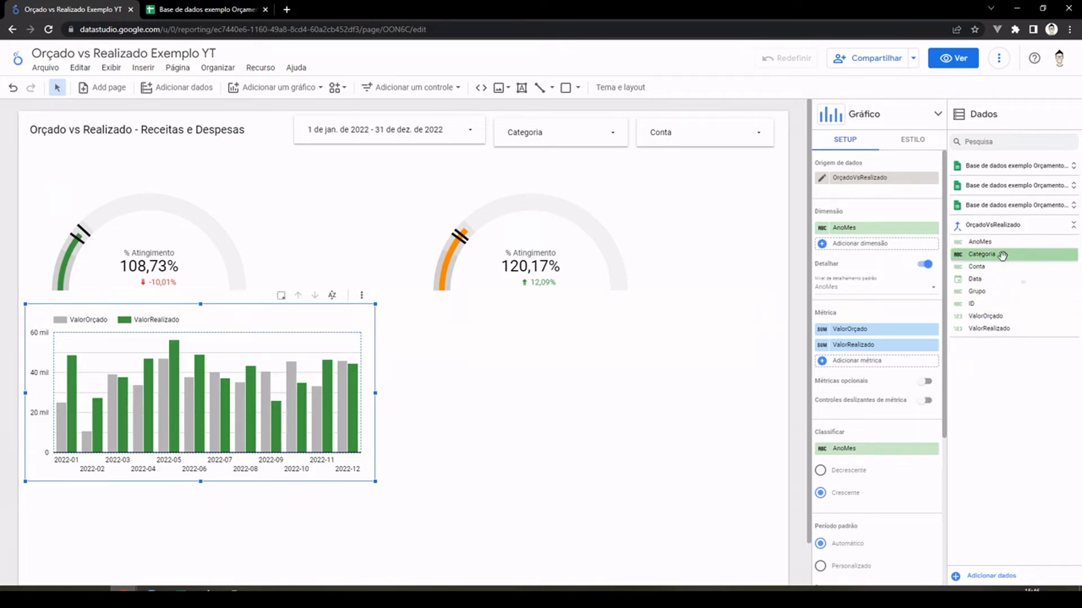
drag(984, 291, 859, 226)
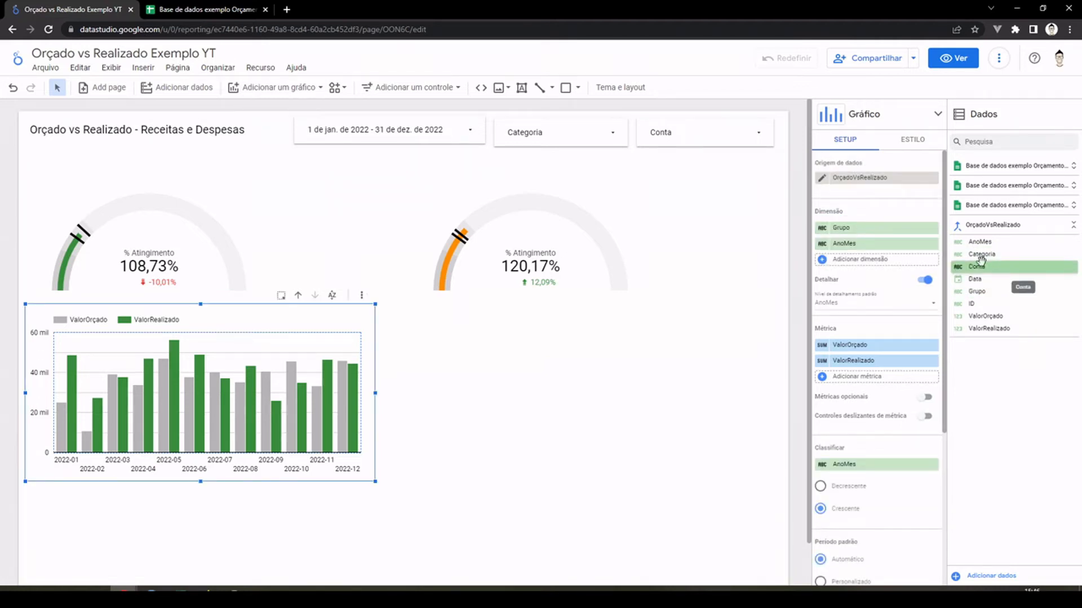
drag(987, 254, 864, 246)
drag(980, 266, 862, 259)
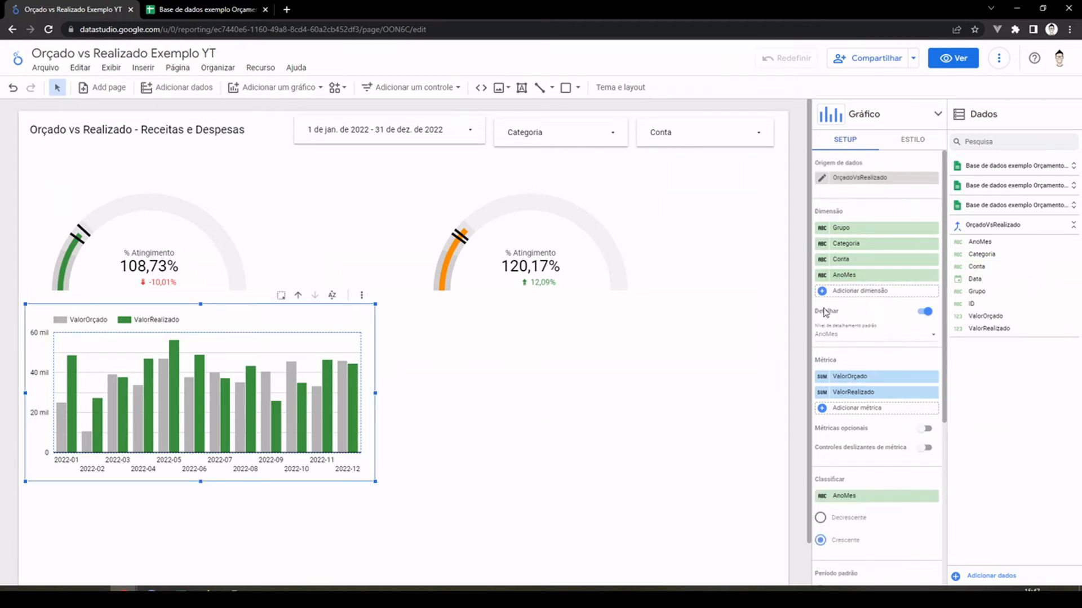
click(835, 337)
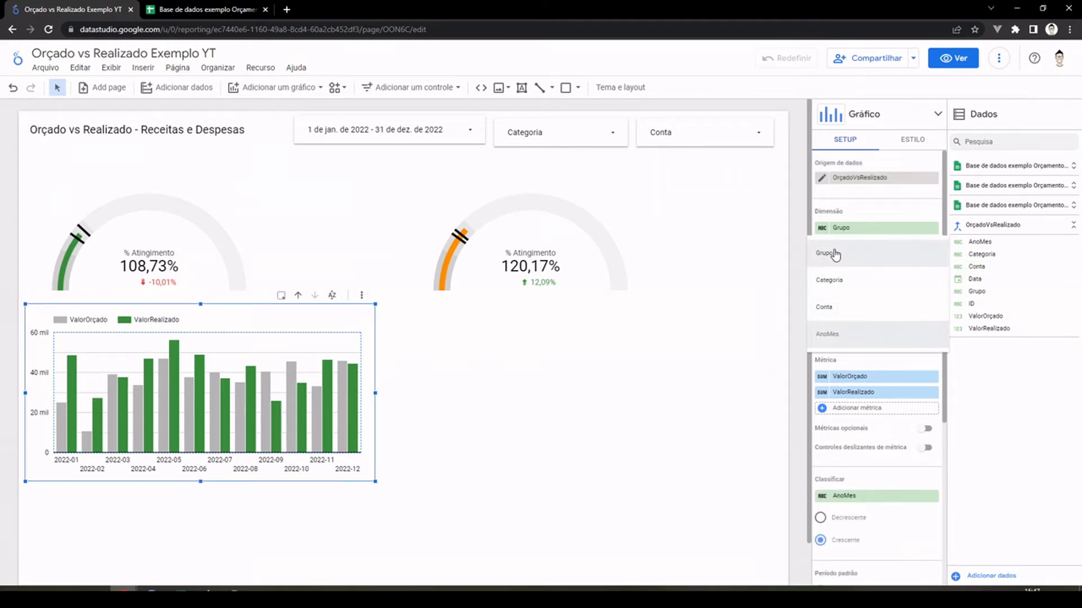
click(831, 258)
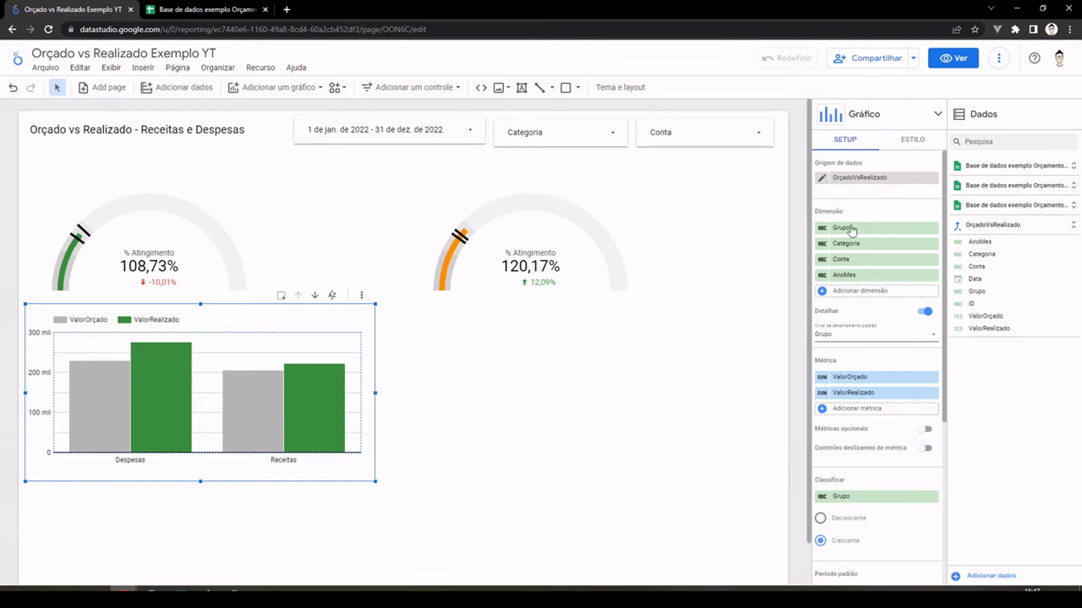
Open the report in view mode and check the budgeted and actual values of the Despesas and Receitas columns.
click(958, 58)
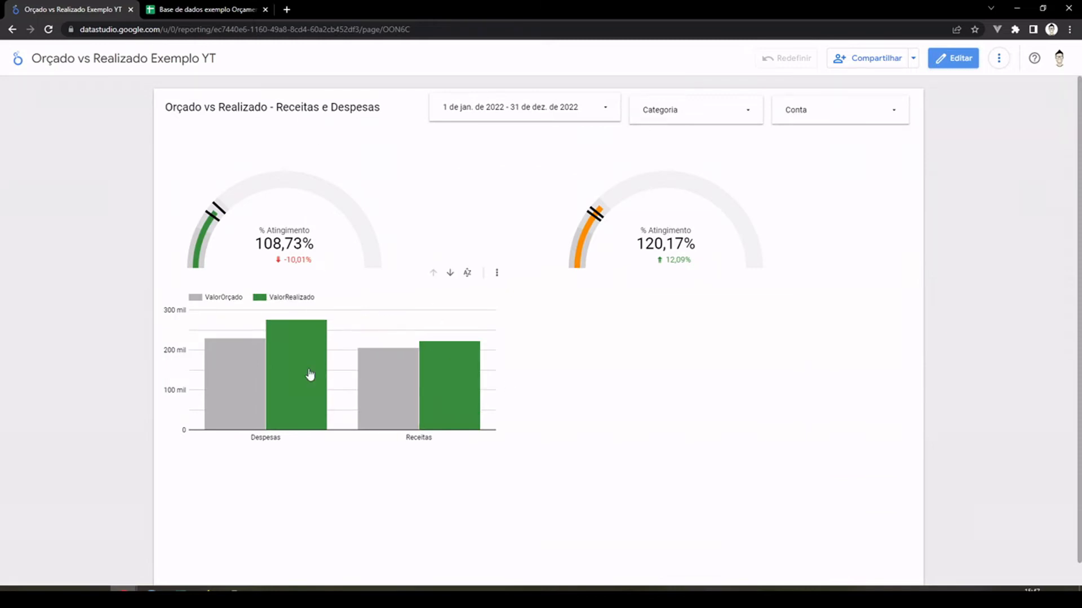
mouse_move(253, 396)
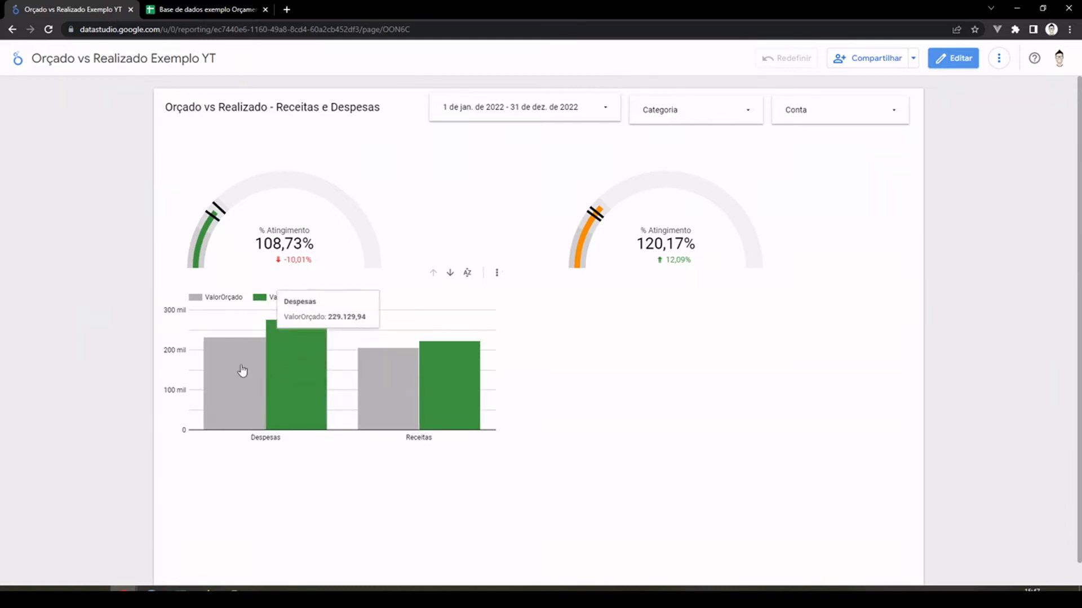
mouse_move(316, 337)
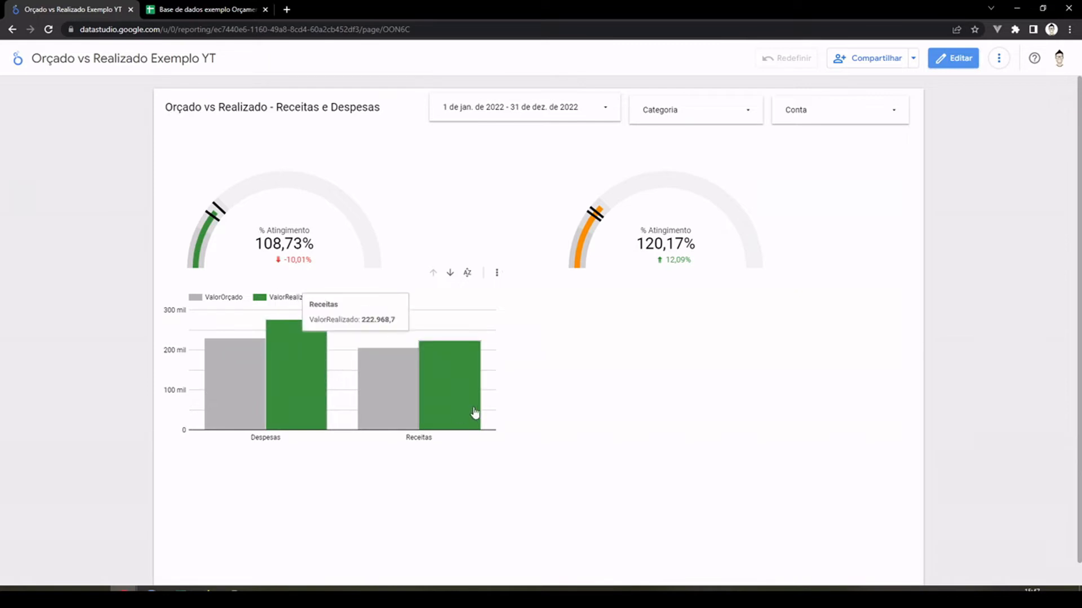
mouse_move(410, 389)
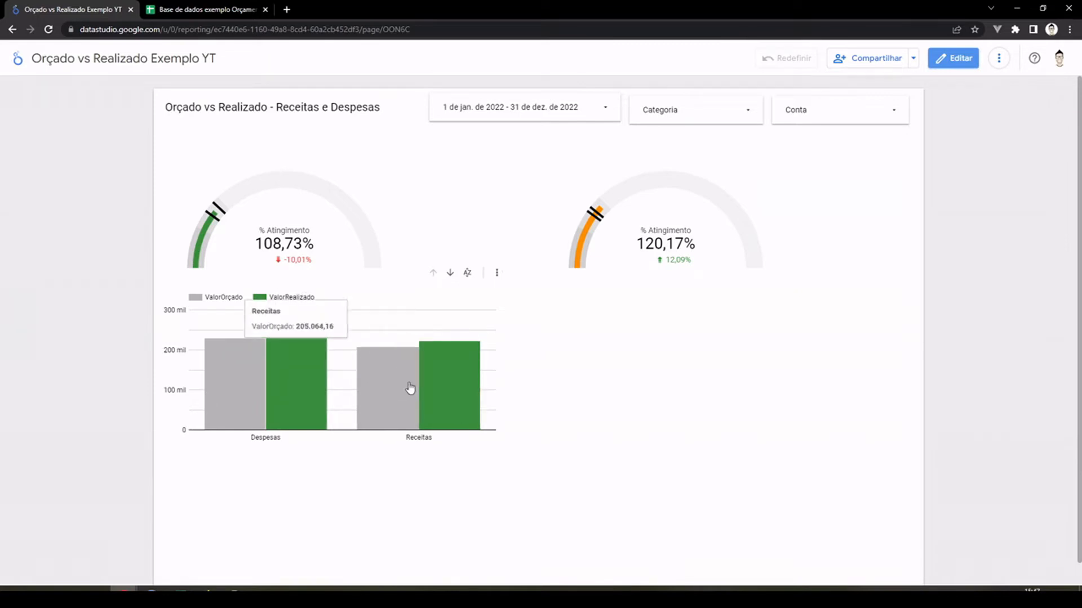
Drill the column chart down from Grupo through Categoria and Conta to AnoMes, checking the category values along the way.
click(450, 274)
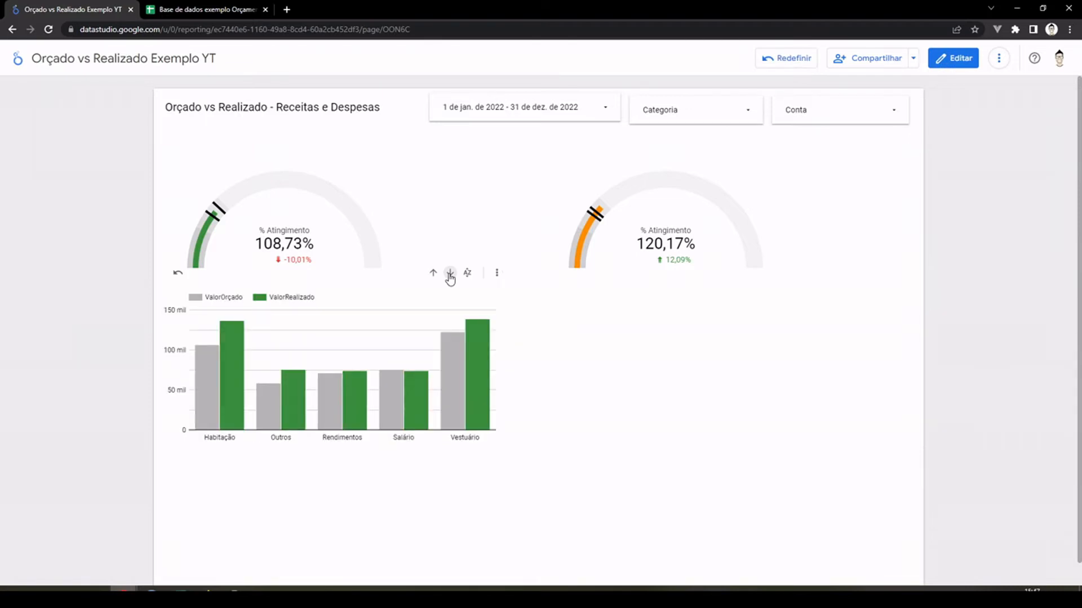
mouse_move(211, 391)
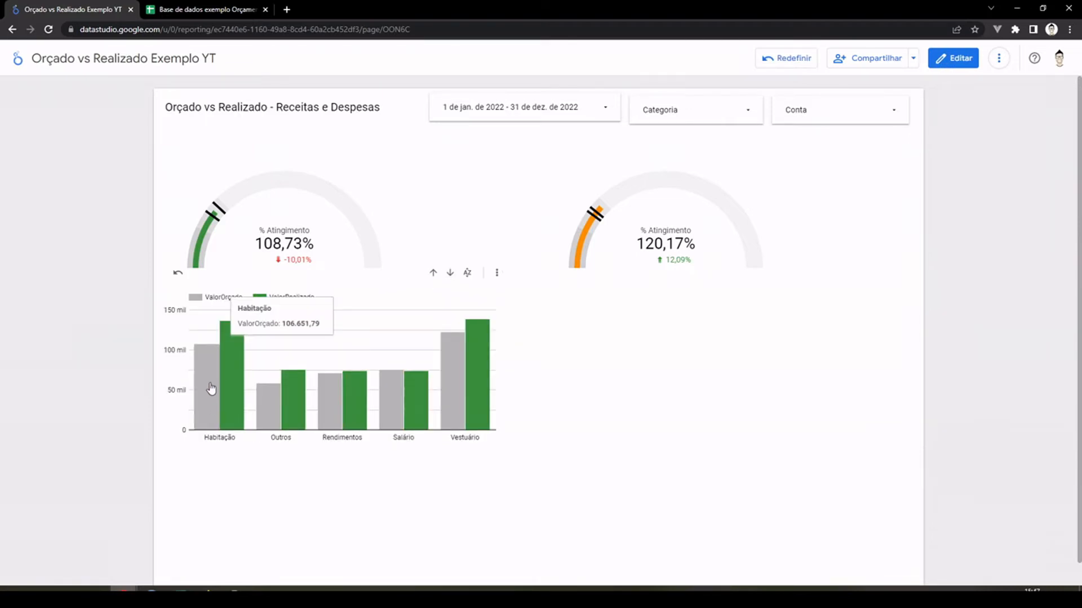
mouse_move(275, 411)
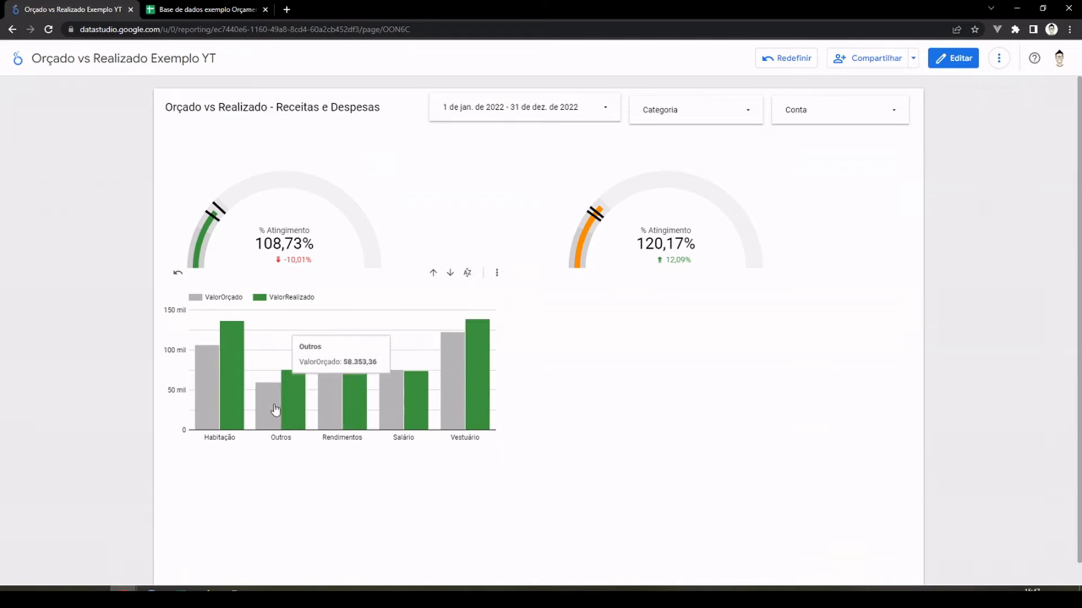
mouse_move(336, 417)
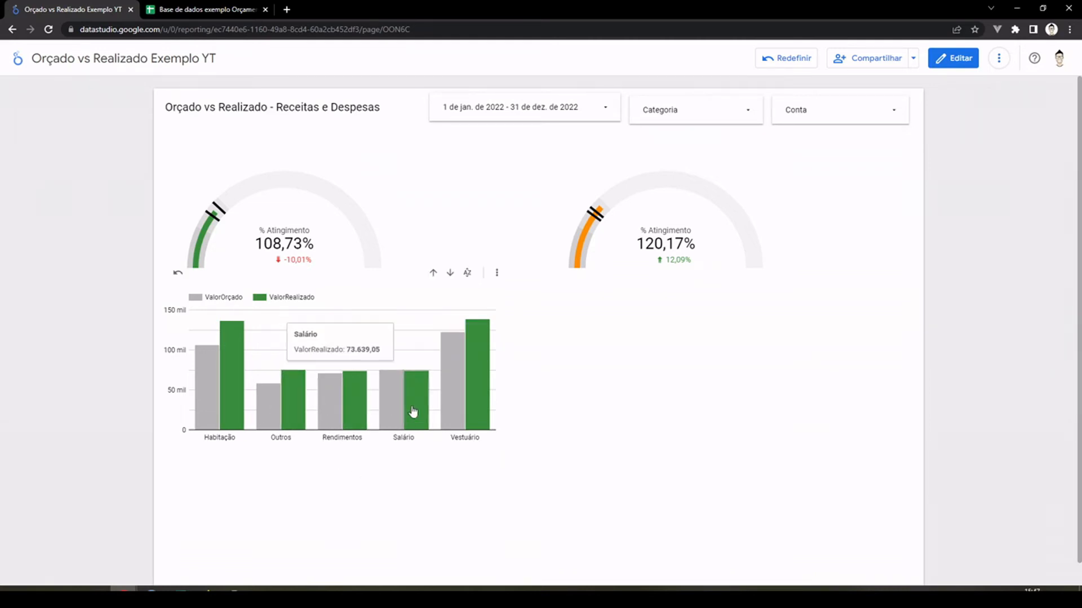
mouse_move(476, 391)
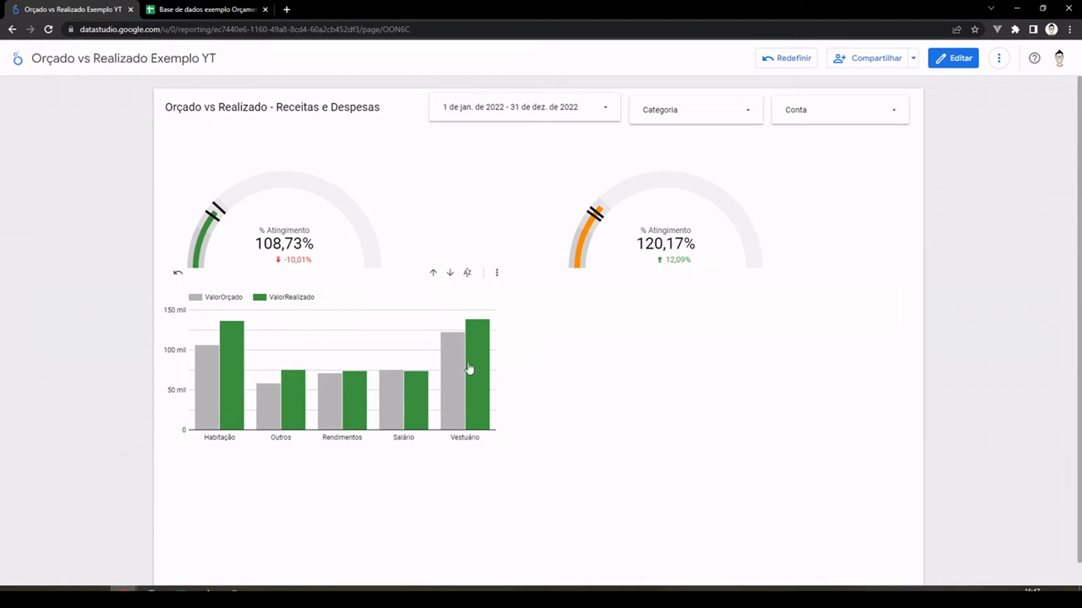
click(450, 274)
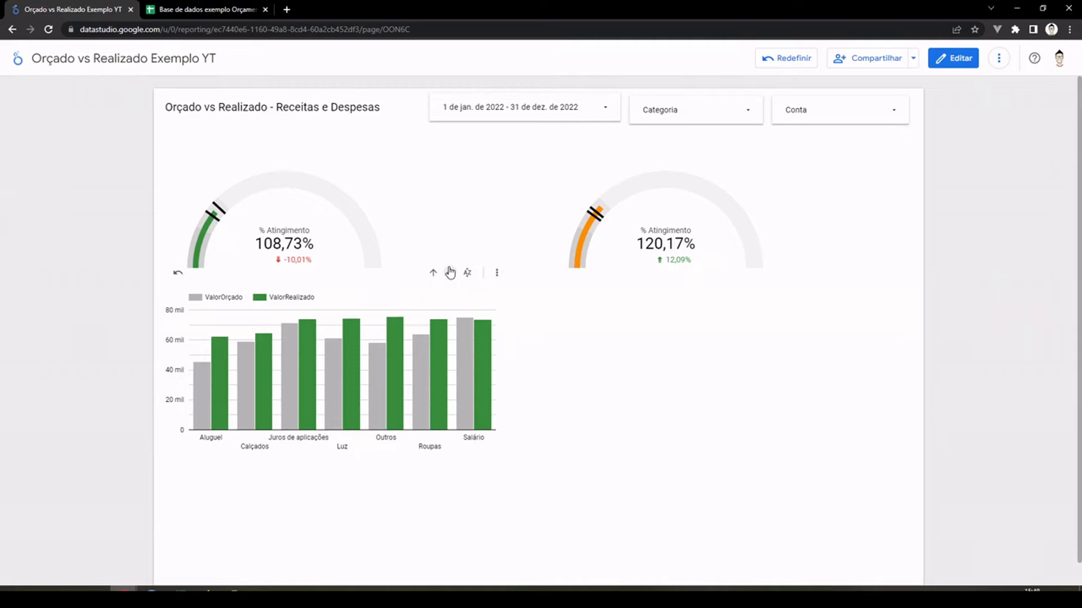
click(450, 274)
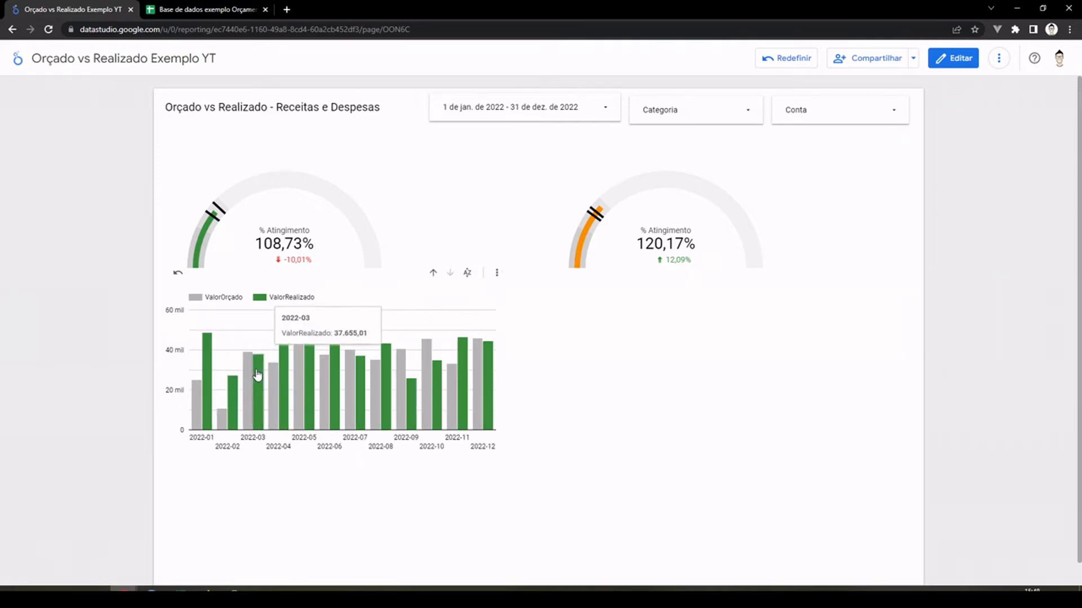
Alternate the column chart between its Conta and AnoMes levels, and drill back up to the Grupo level.
click(434, 273)
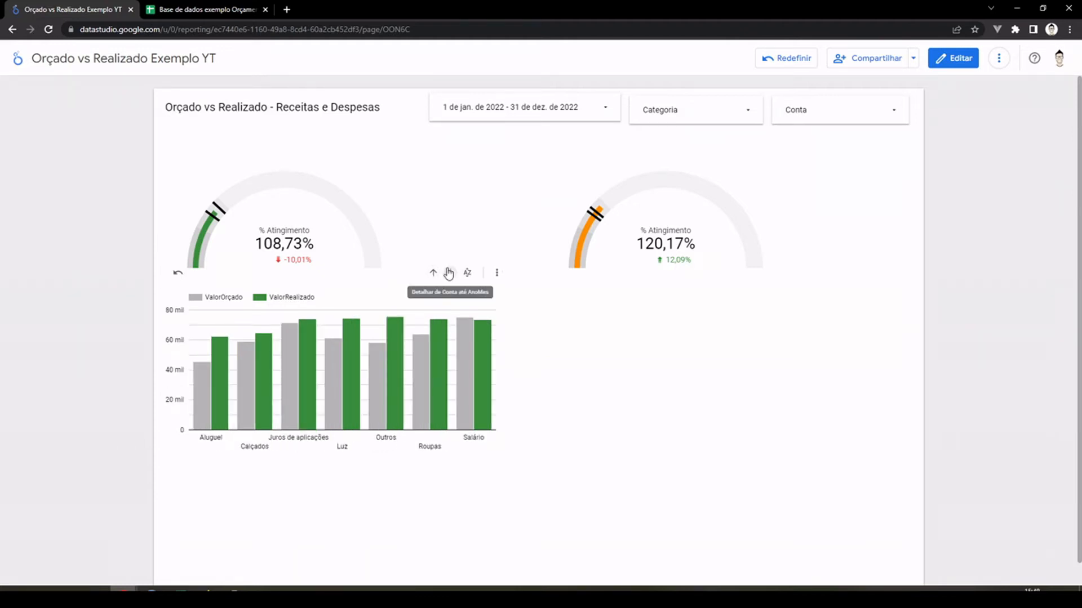
click(451, 274)
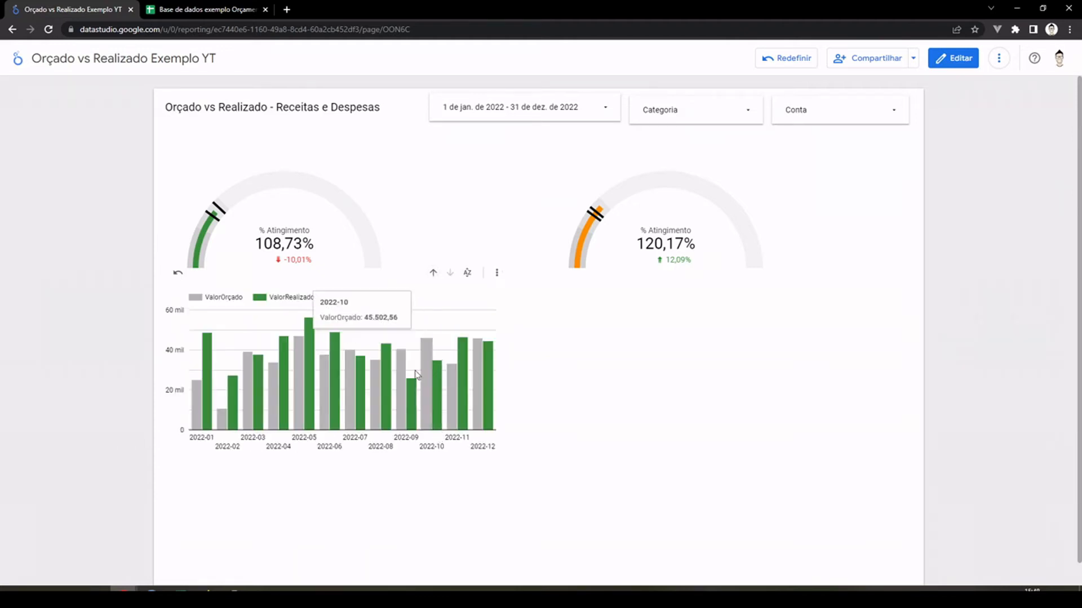
click(432, 274)
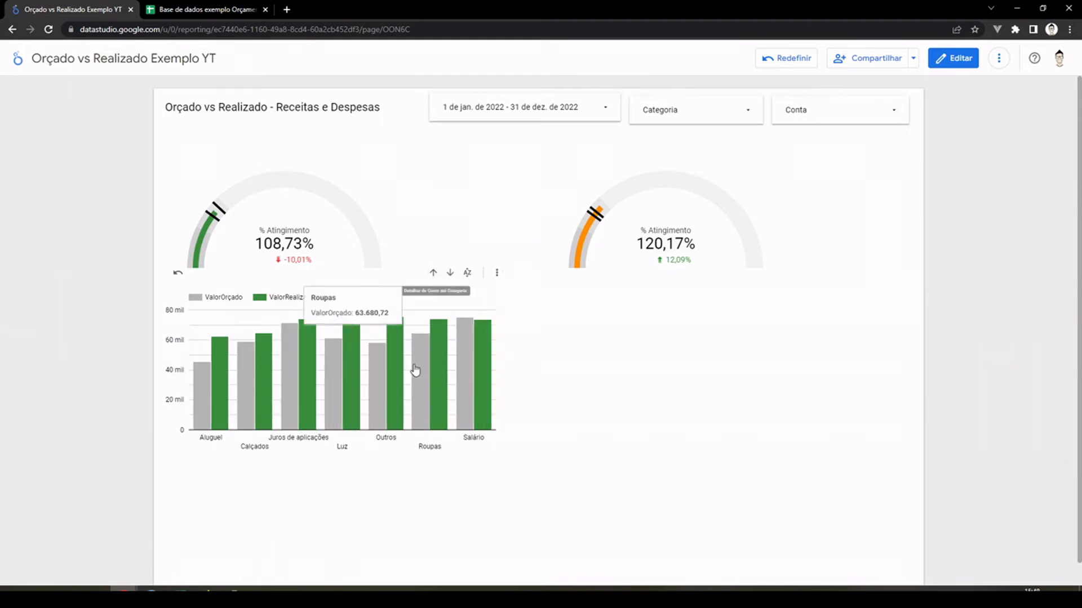
click(450, 275)
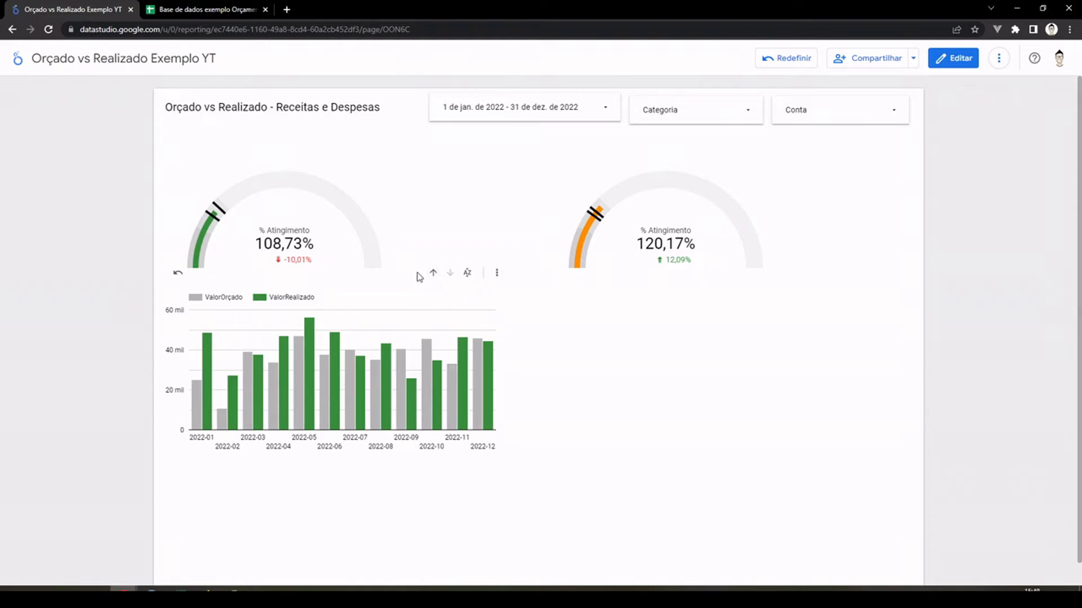
click(432, 274)
click(432, 273)
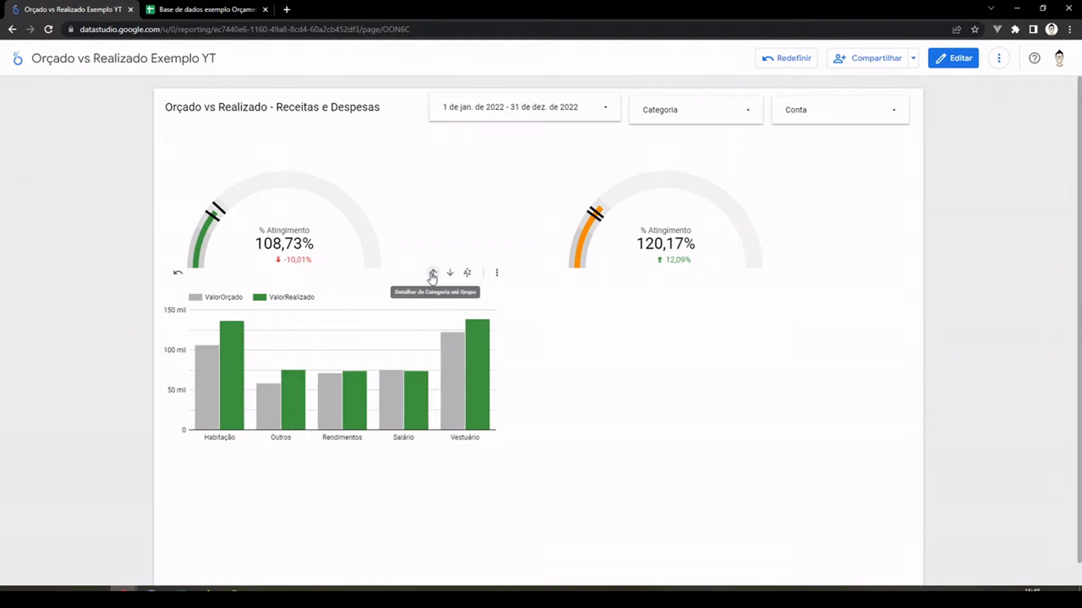
click(432, 274)
mouse_move(454, 348)
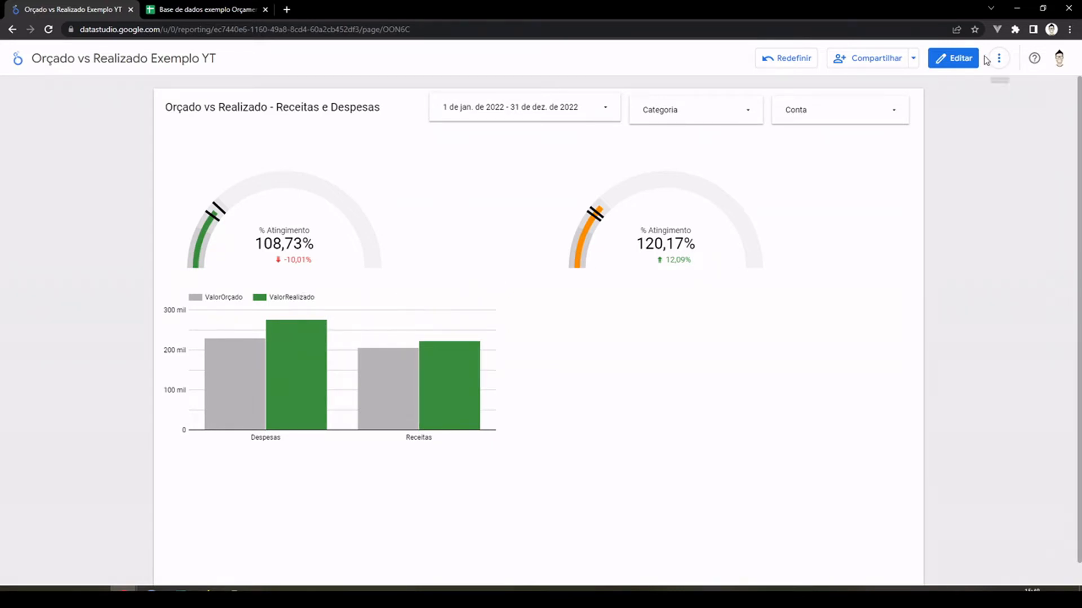
Return to editing the report, remove Conta, Categoria and Grupo from the column chart's dimensions, and turn its drill-down off.
click(949, 61)
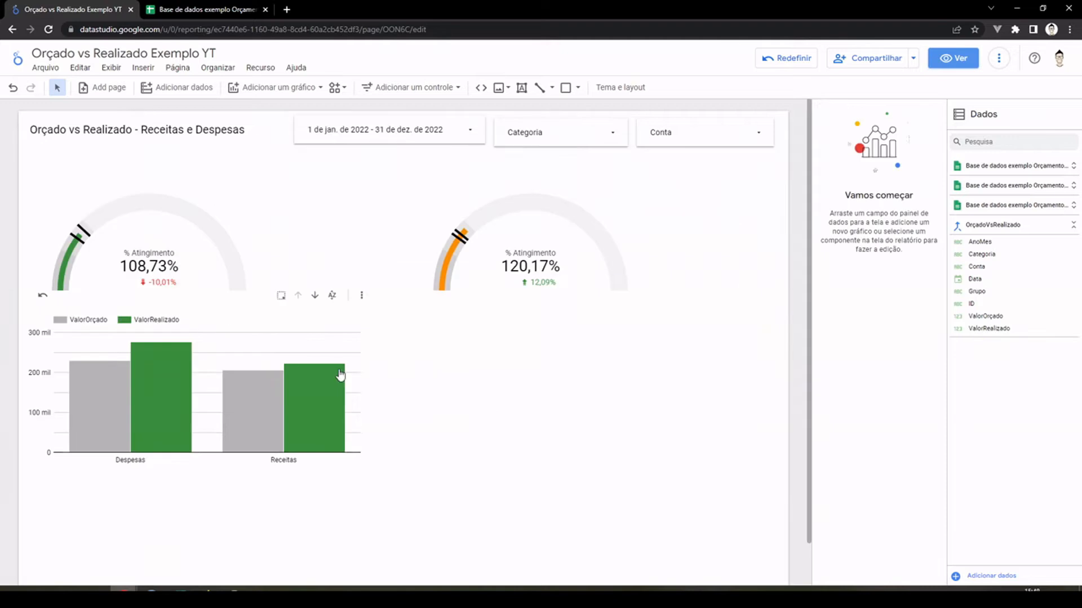
click(267, 312)
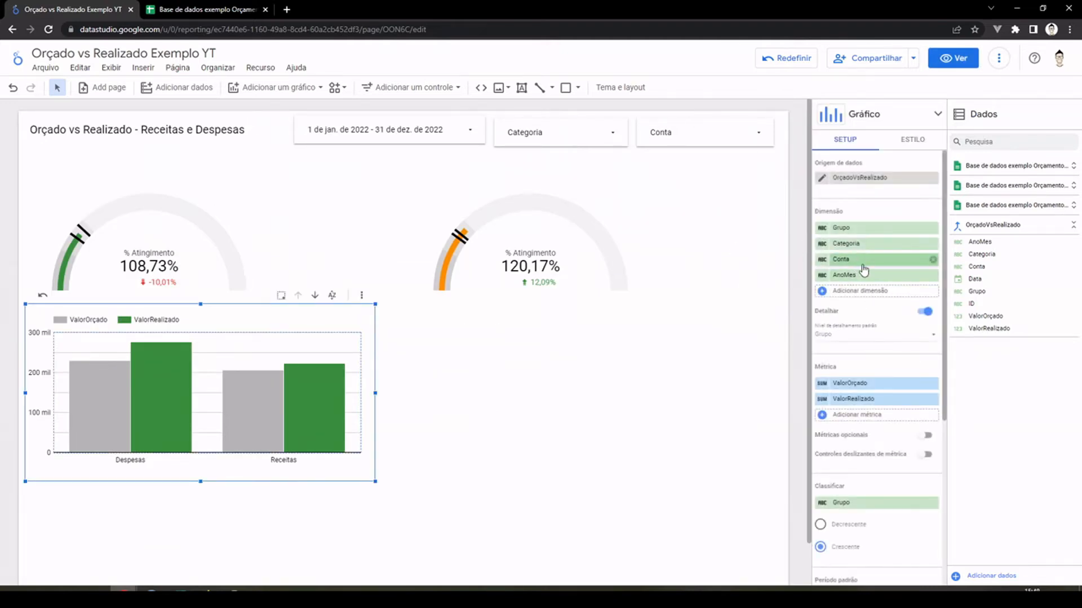
click(933, 259)
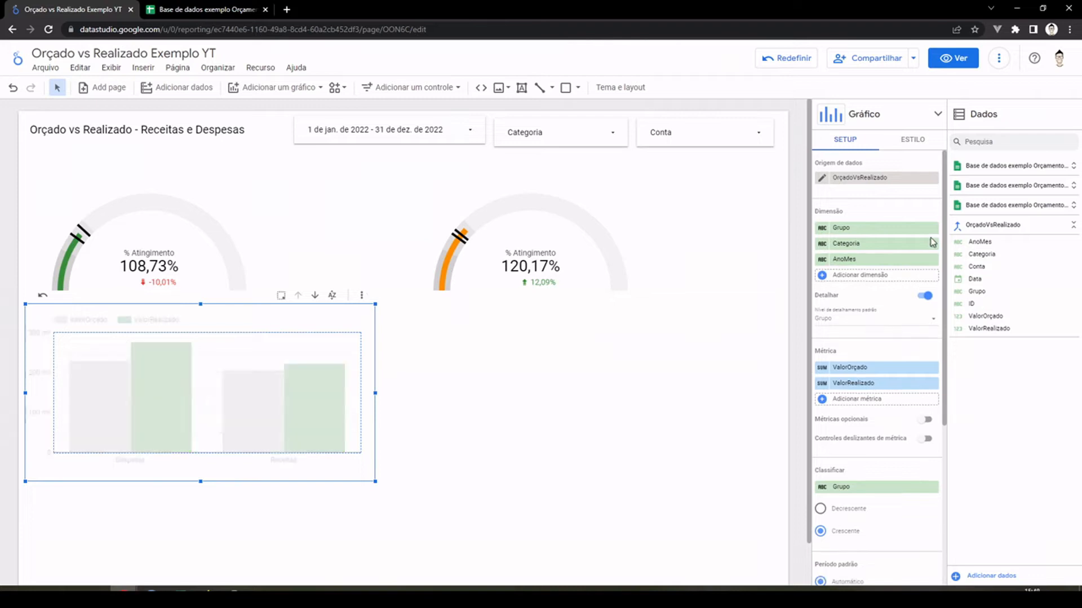
click(933, 244)
click(933, 229)
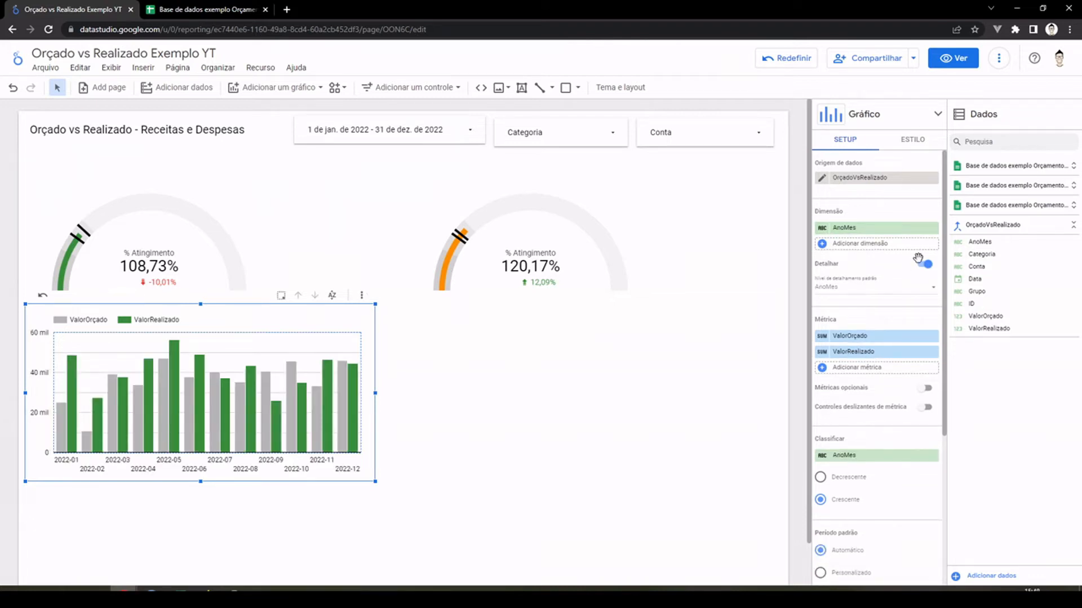
click(924, 262)
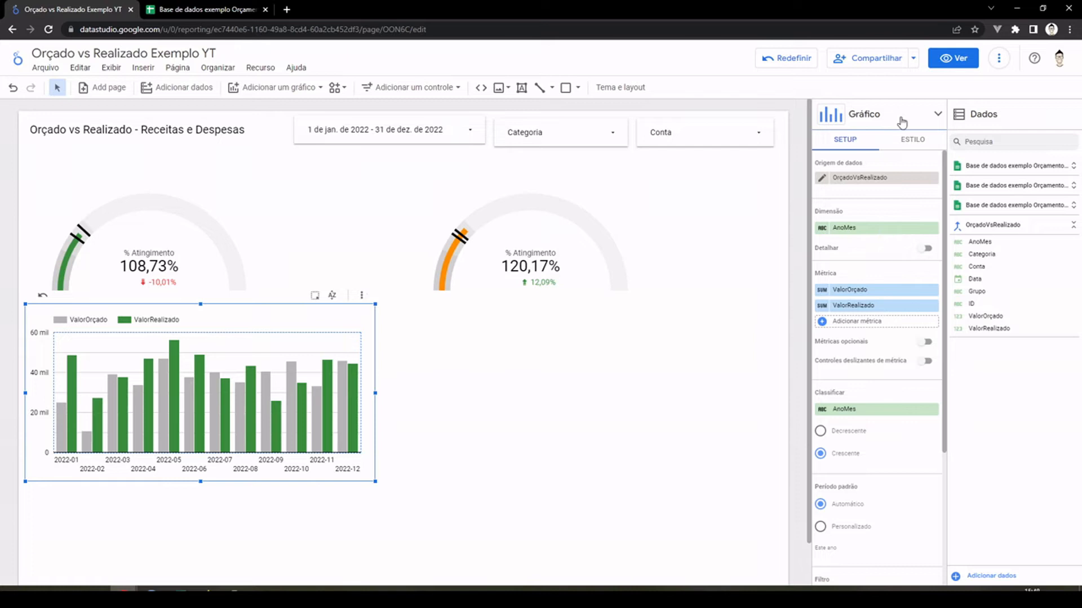
Show data labels on the column chart's bars.
click(902, 147)
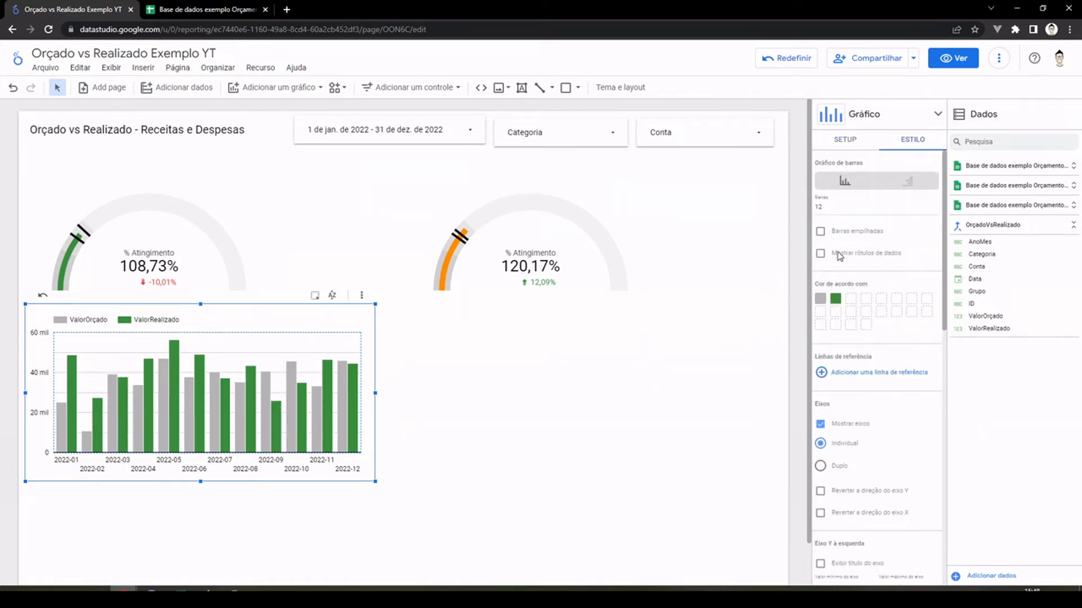
click(821, 254)
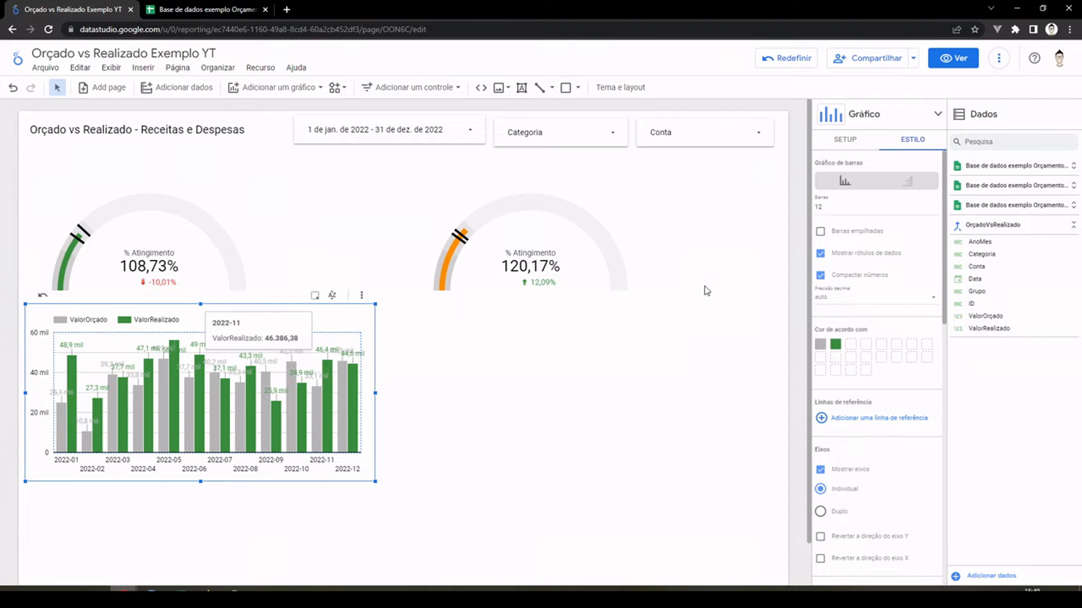
Set the decimal precision of the column chart's data labels to 1.
click(859, 299)
click(828, 356)
Format the column chart's ValorOrçado and ValorRealizado metrics as currency in BRL - Real brasileiro (R$).
click(845, 142)
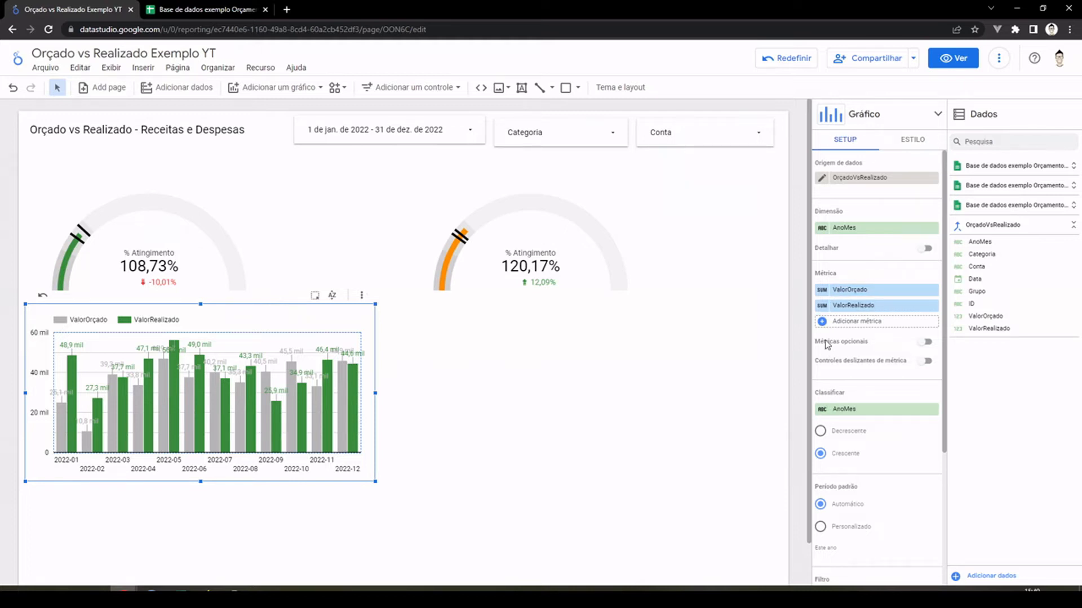
click(822, 289)
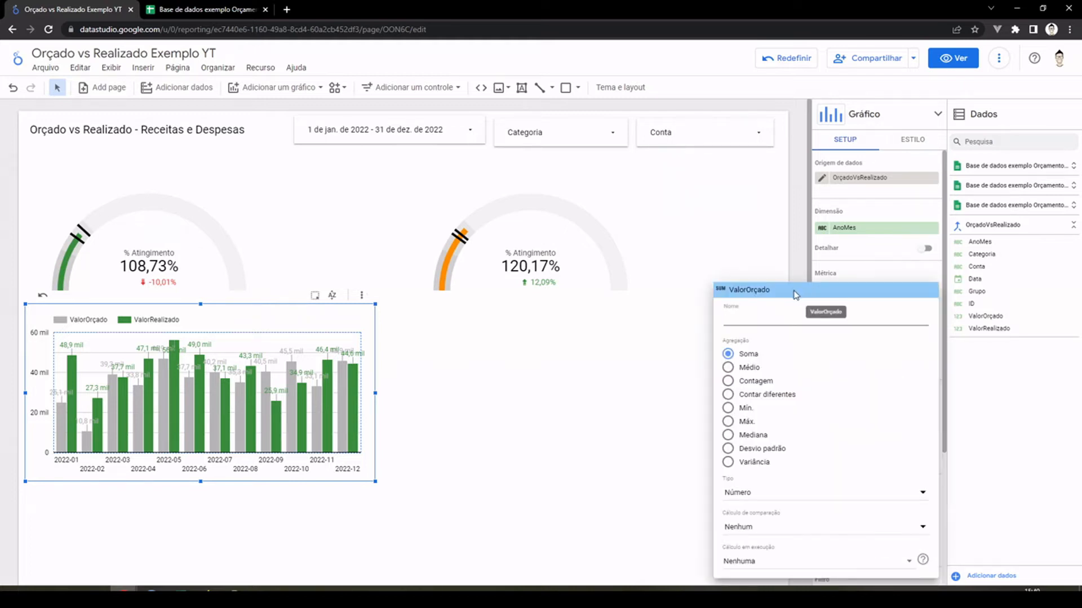
click(755, 493)
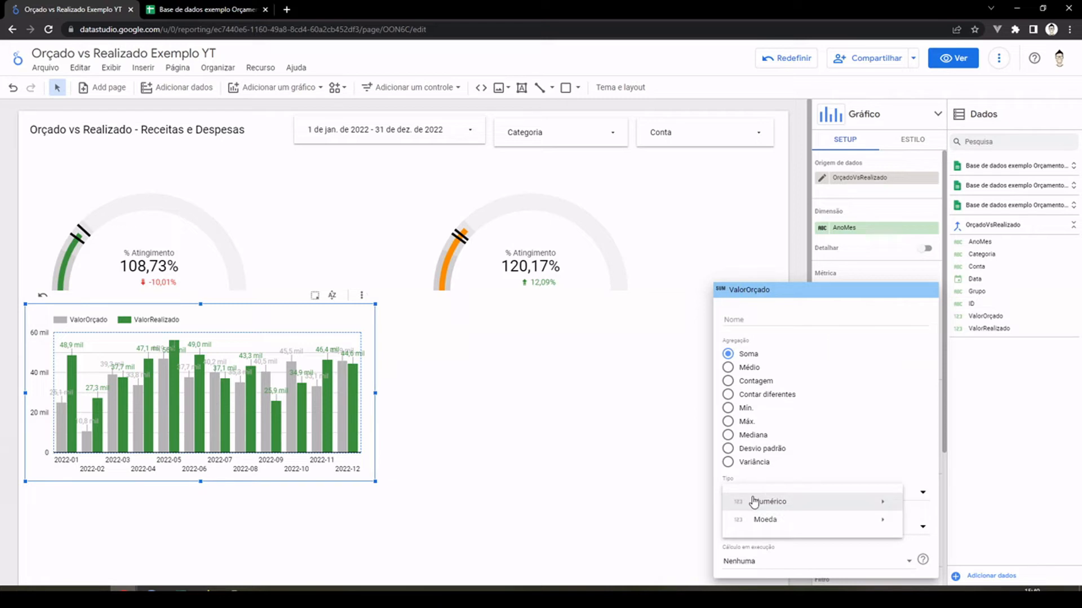
mouse_move(758, 519)
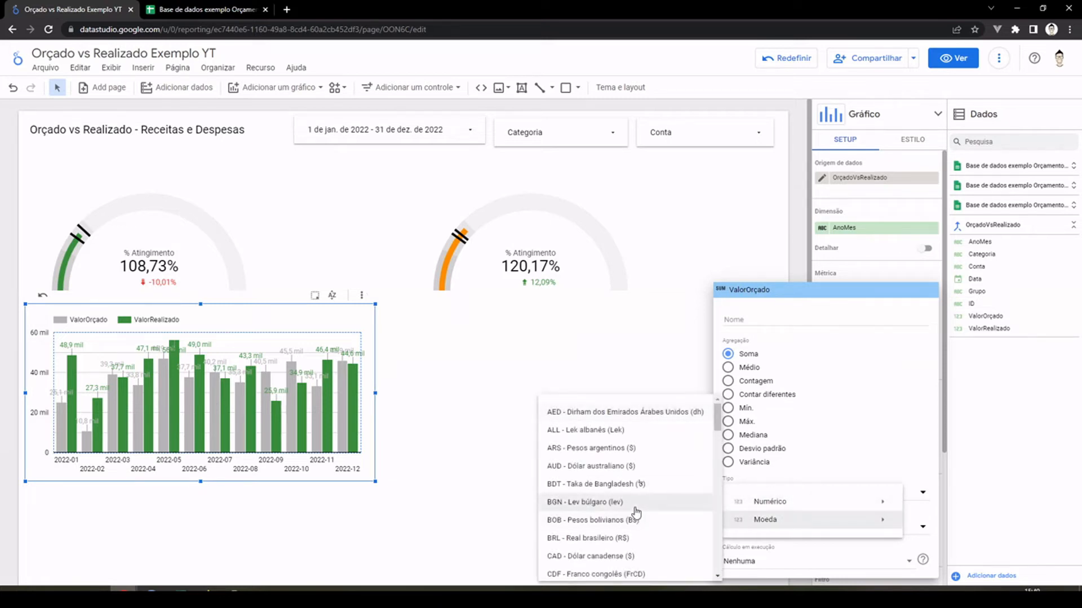
click(597, 539)
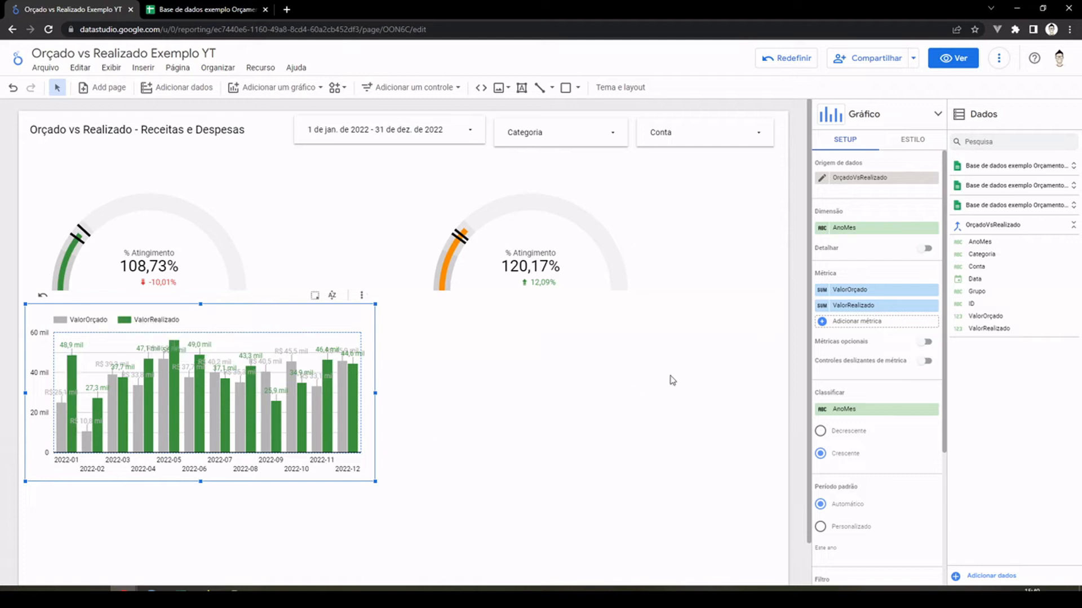
click(822, 306)
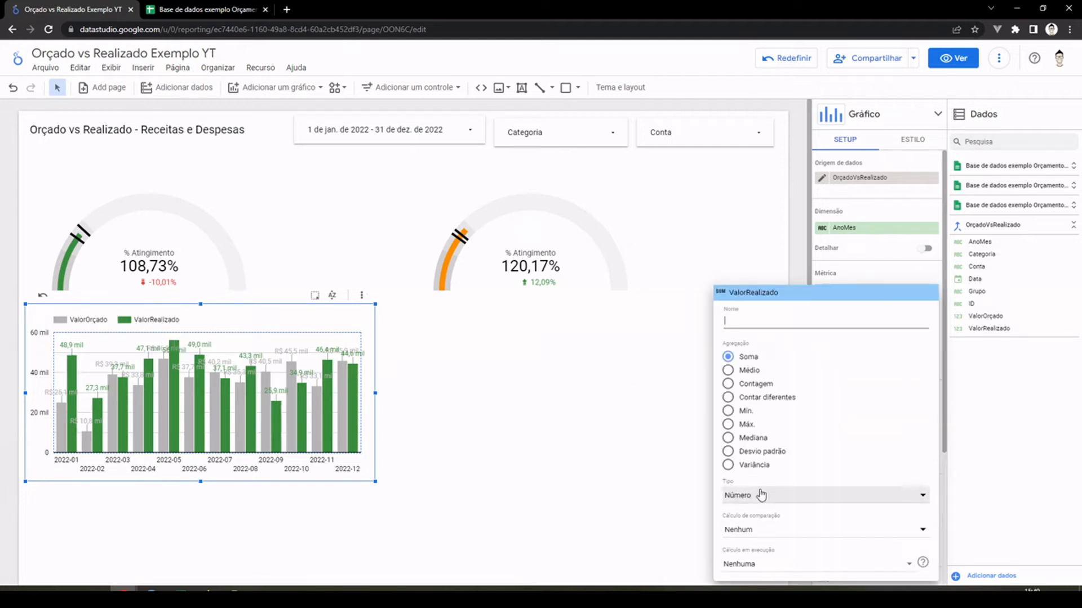
click(762, 496)
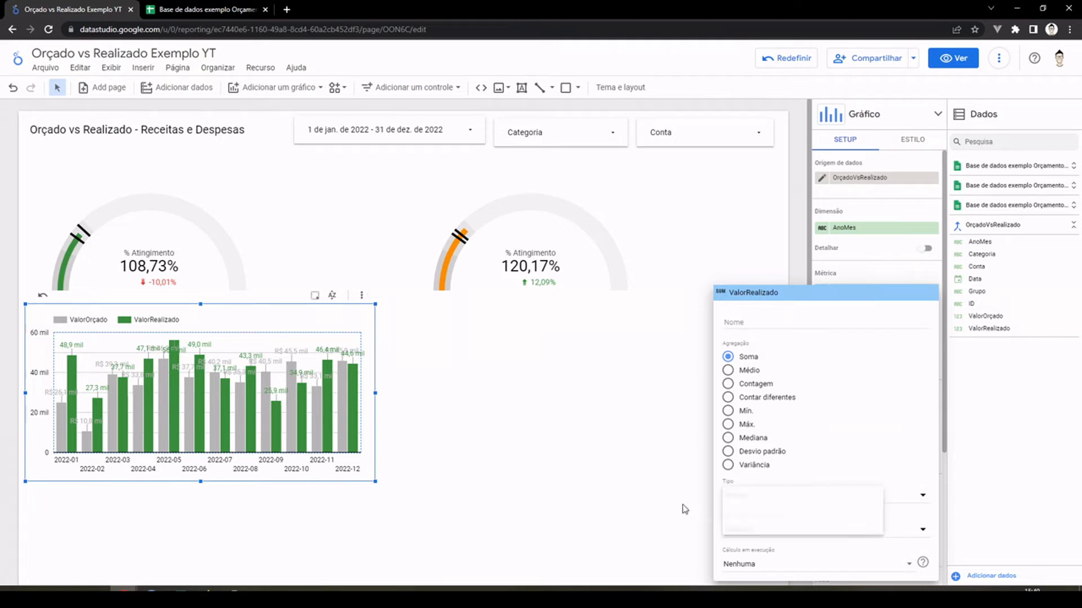
mouse_move(765, 522)
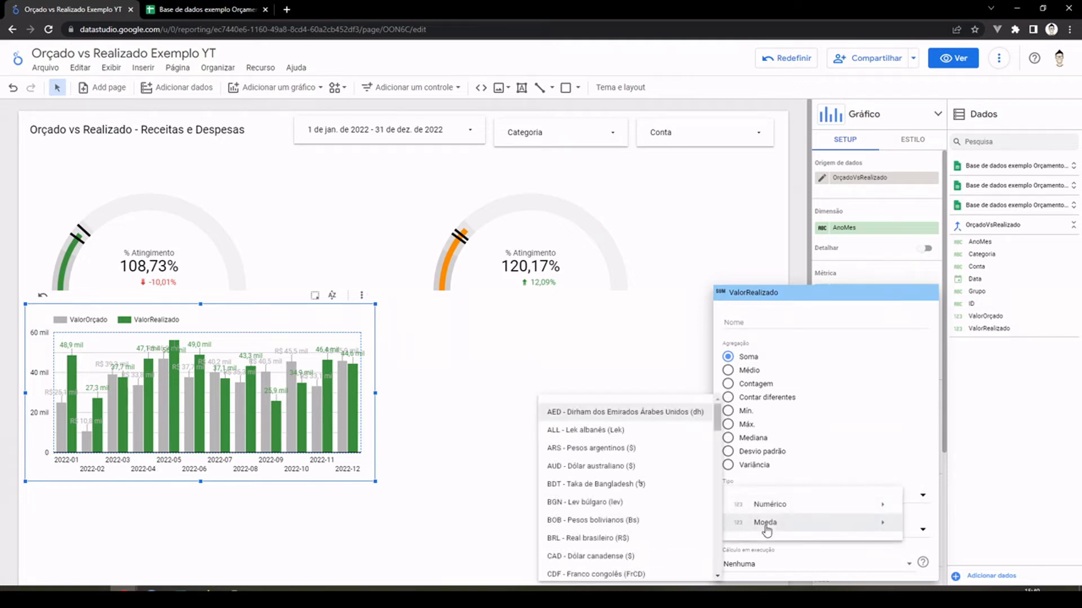
click(581, 539)
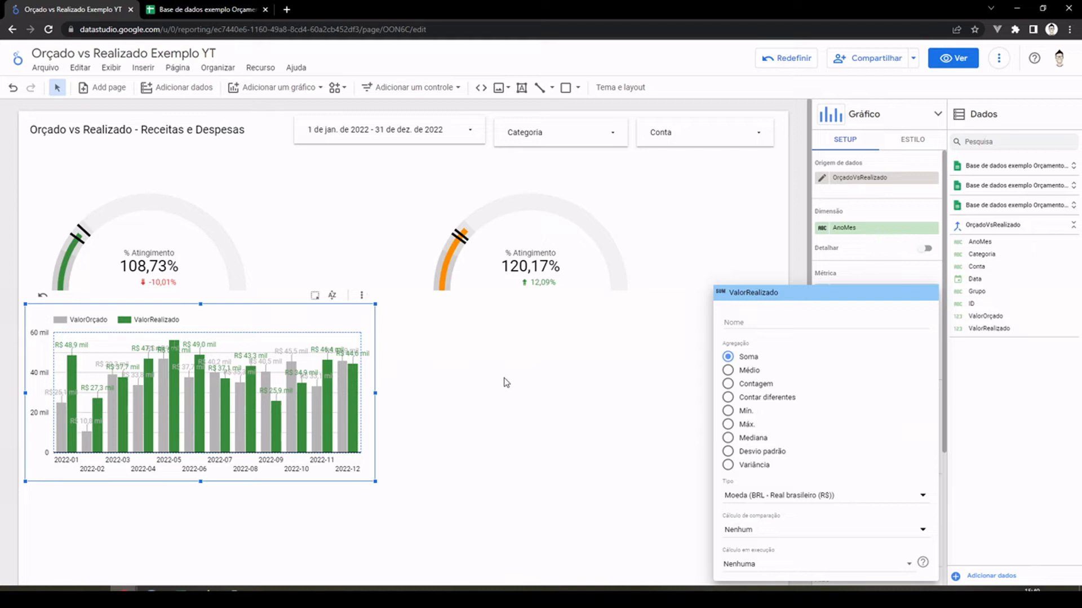
click(408, 463)
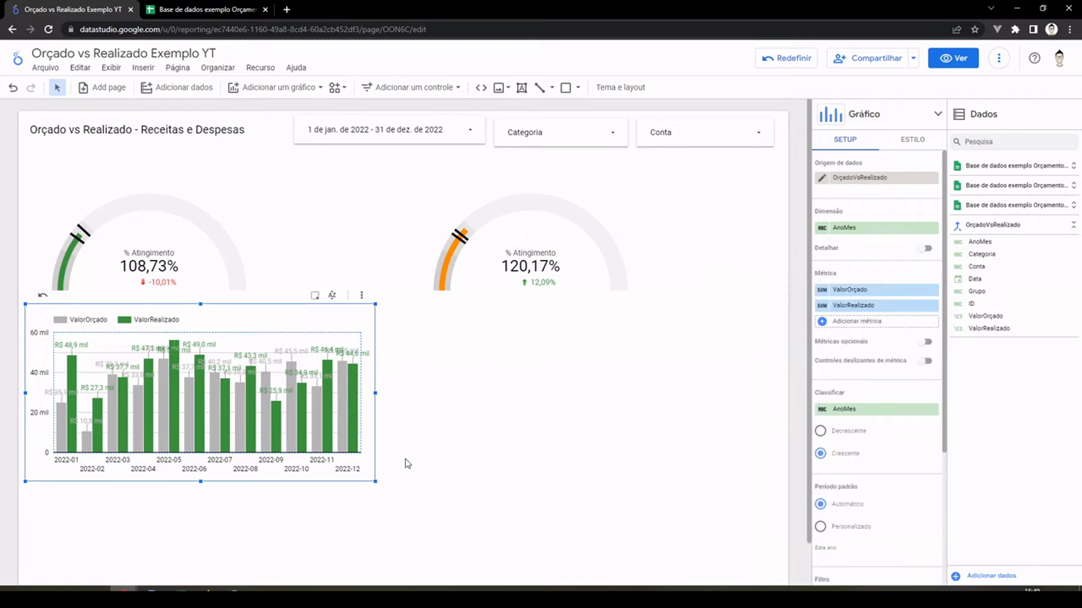
Narrow the column chart slightly and apply the existing Receitas filter to it.
drag(376, 482, 372, 482)
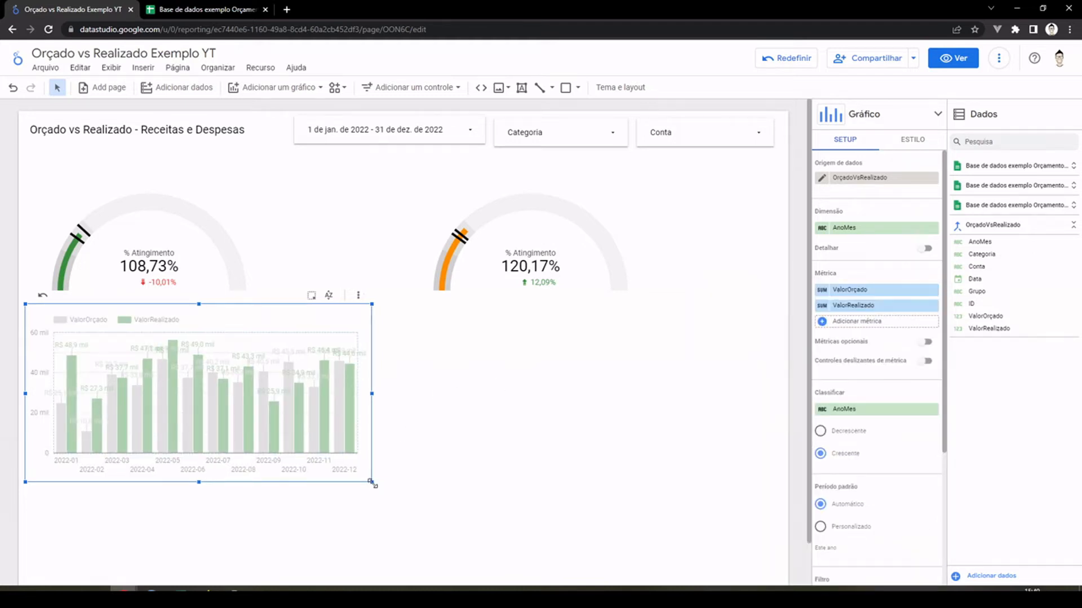
scroll(854, 524, down, 5)
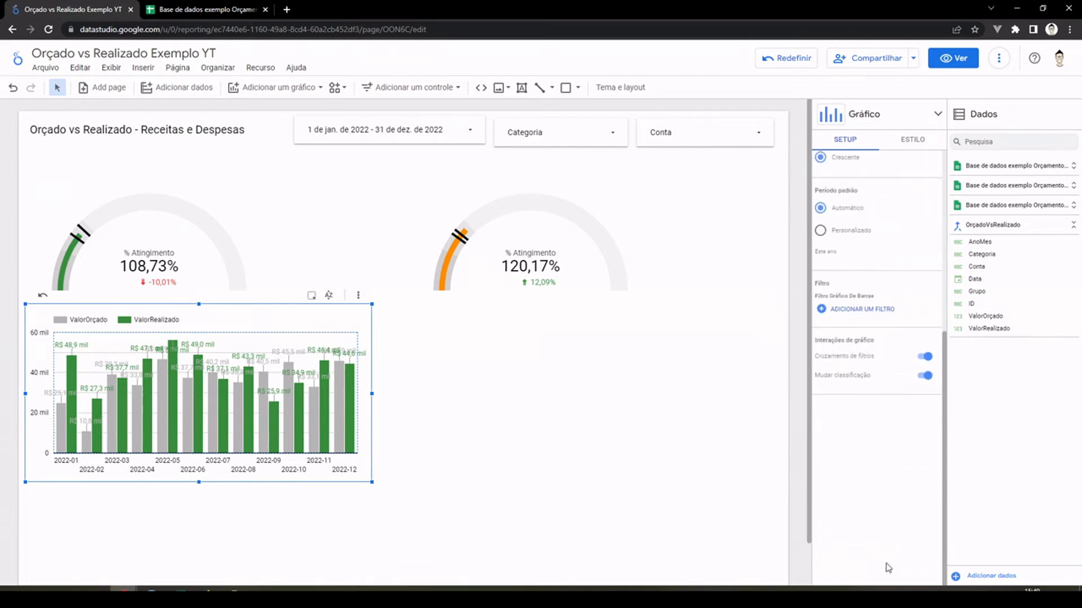
scroll(847, 320, up, 2)
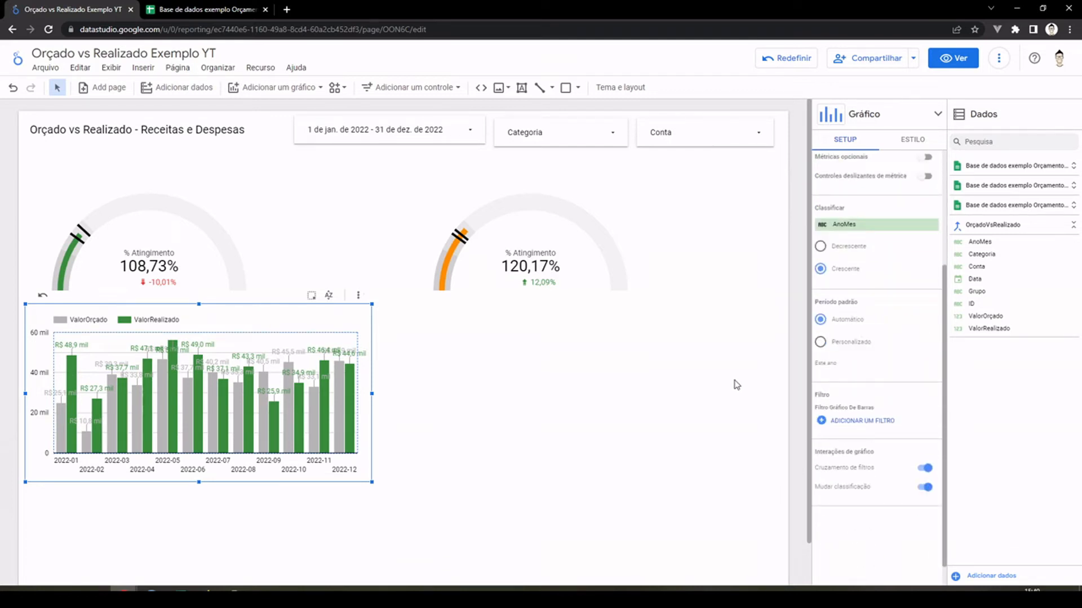
click(861, 421)
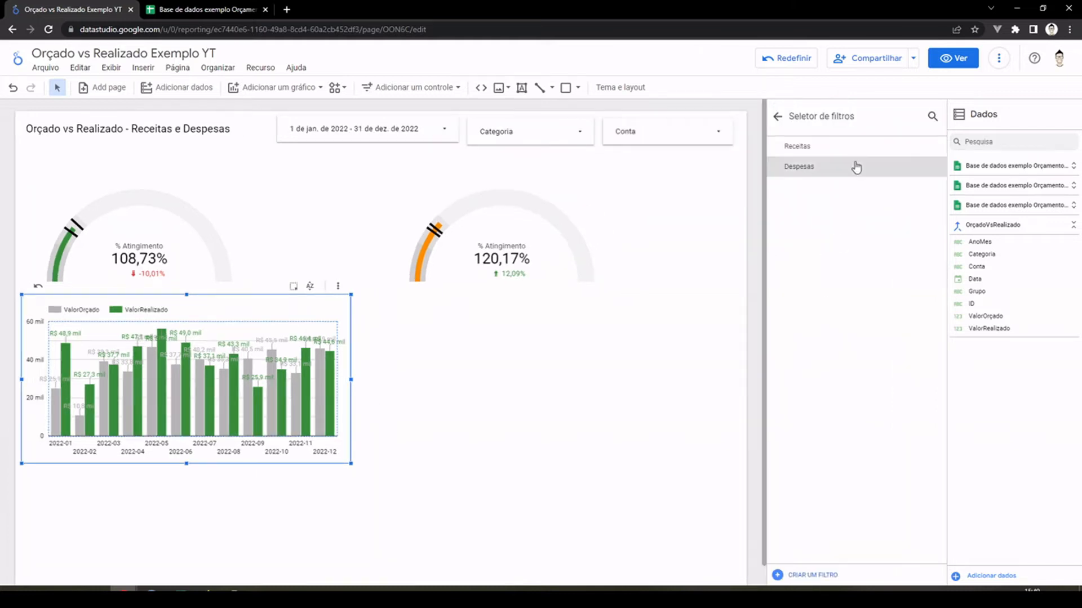
click(798, 149)
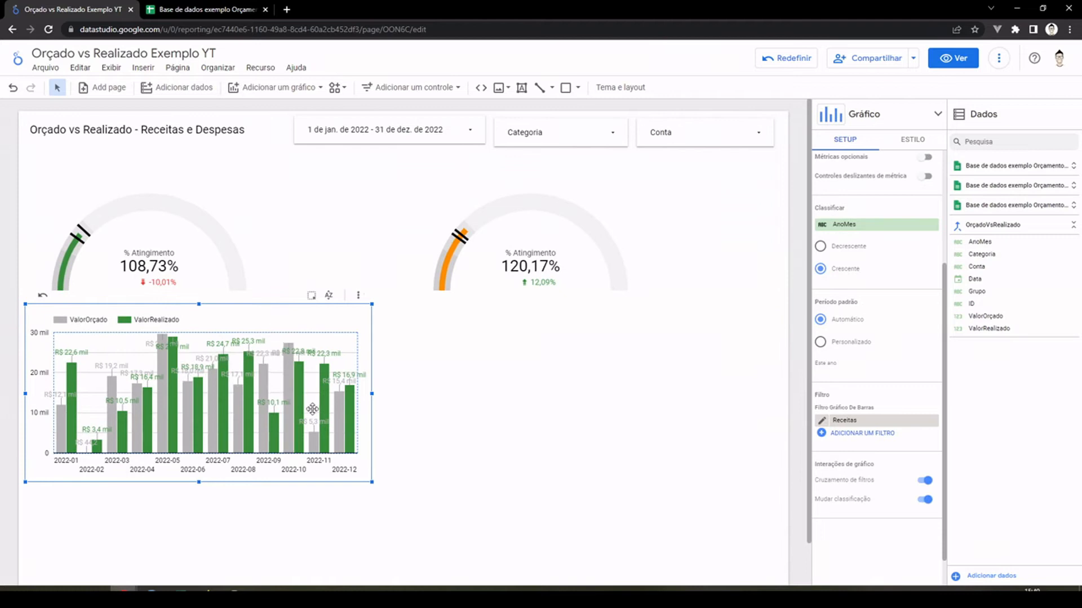
Duplicate the Receitas column chart and place the copy beneath the orange gauge, level with the original.
right_click(241, 309)
click(272, 383)
drag(328, 340, 674, 310)
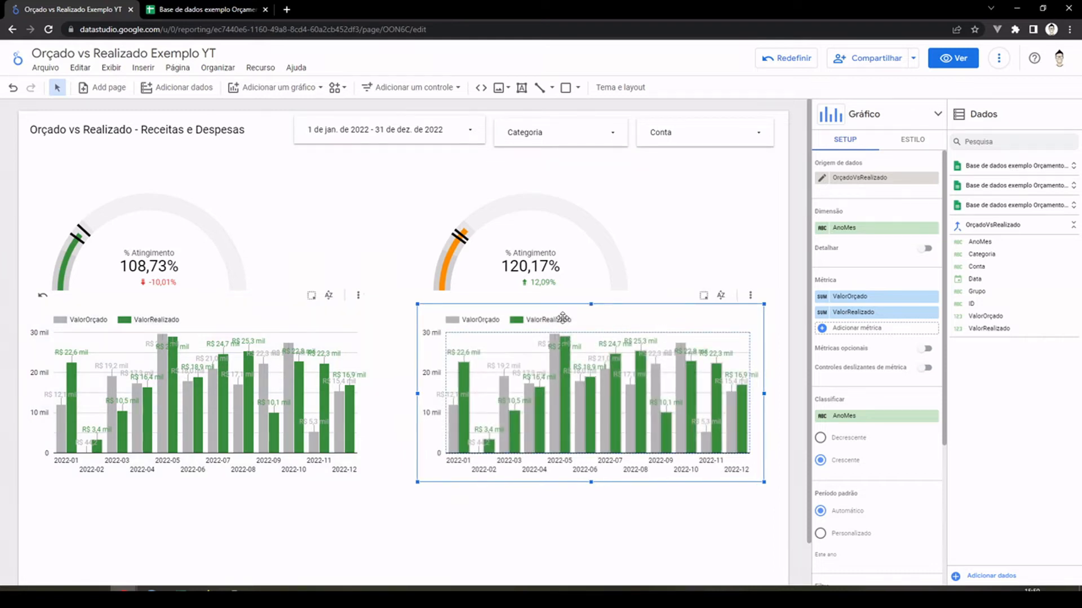
Replace the Receitas filter on the copied column chart with the Despesas filter.
scroll(870, 290, down, 5)
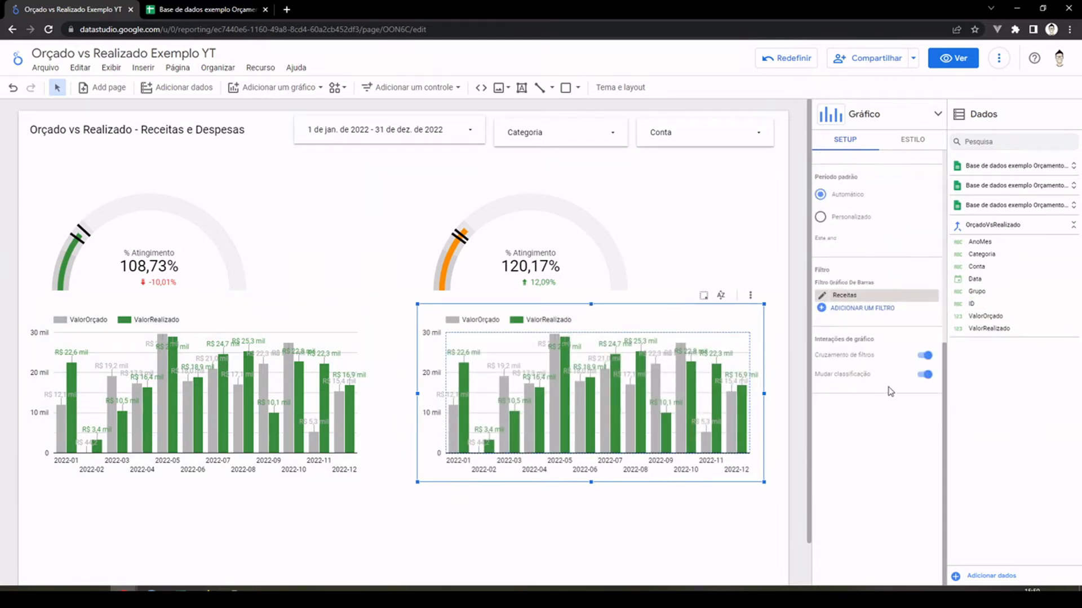
click(934, 295)
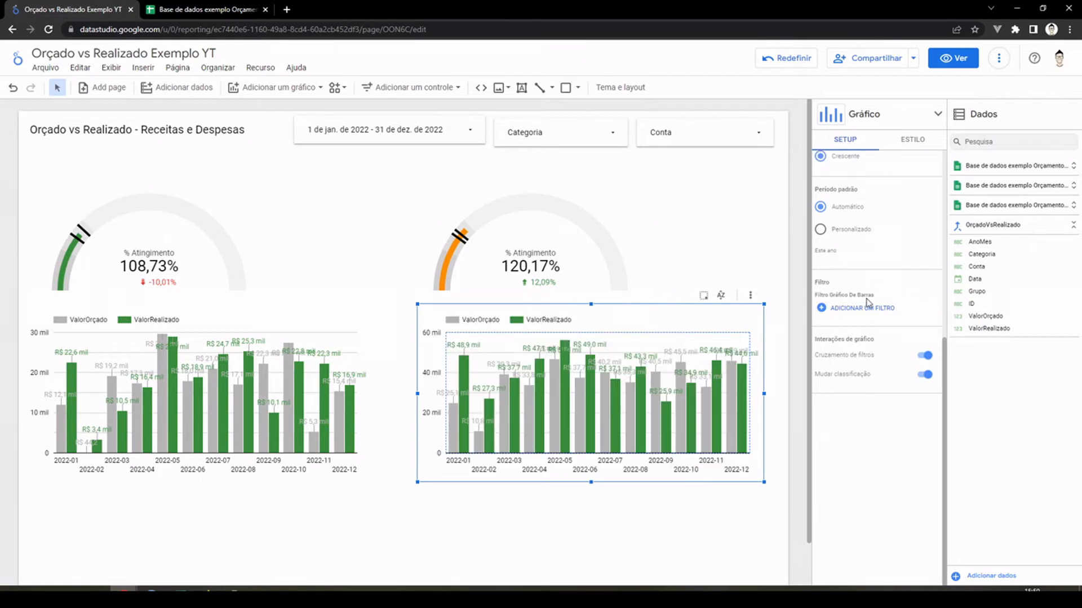
click(852, 311)
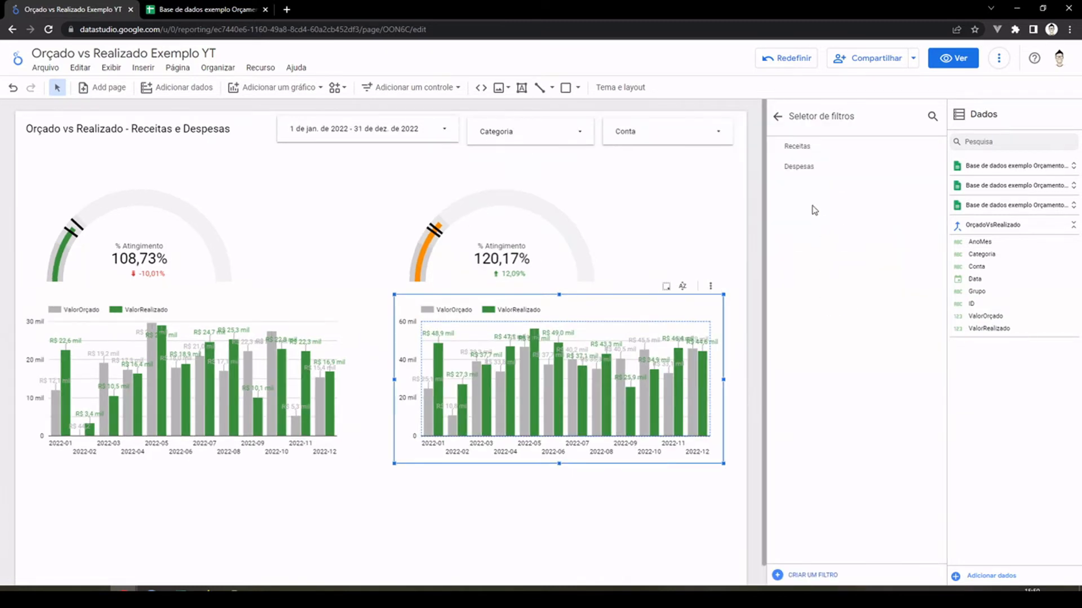
click(798, 167)
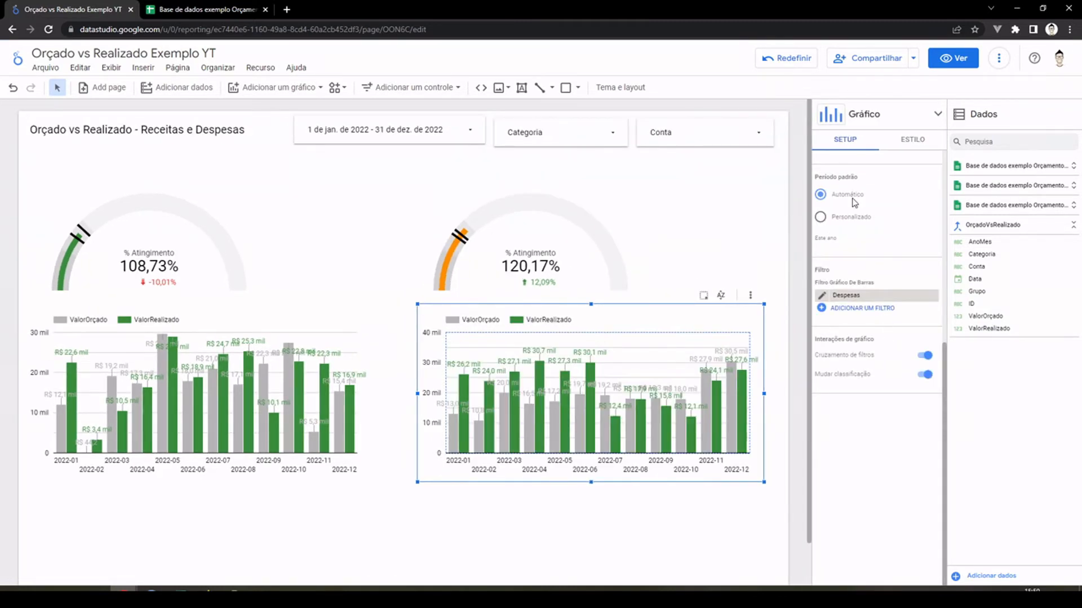
Recolor the ValorRealizado series of the Despesas column chart from green to orange.
click(908, 141)
scroll(870, 283, up, 1)
scroll(870, 283, up, 10)
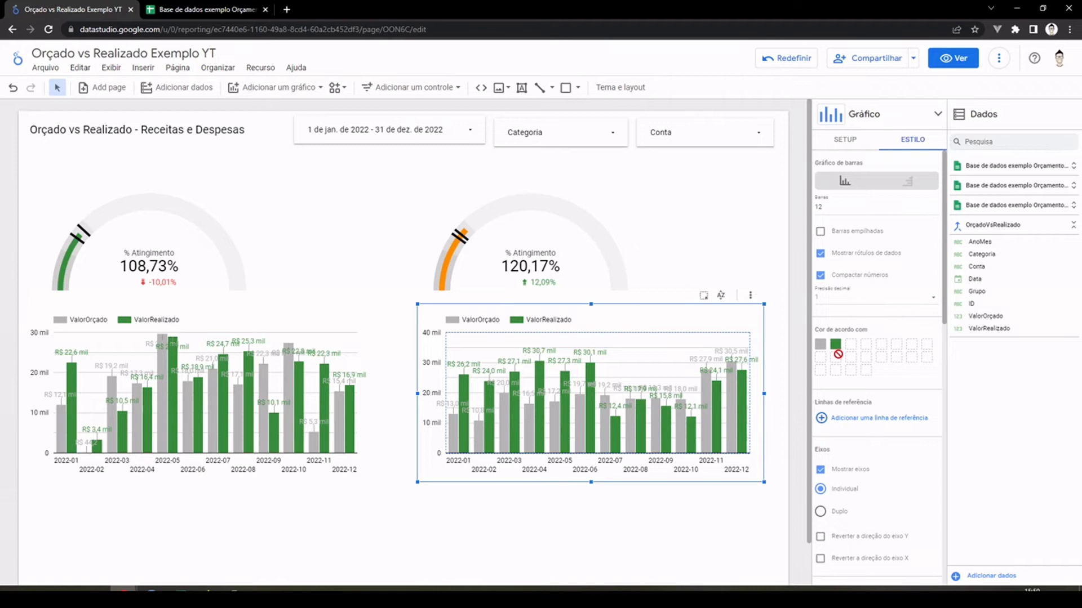
click(838, 346)
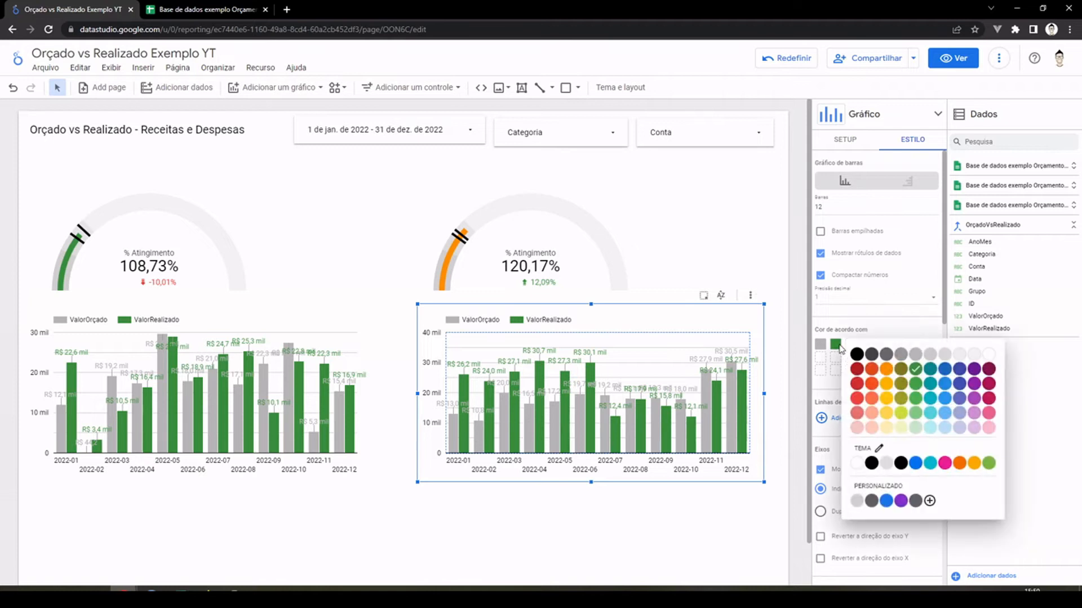
click(886, 370)
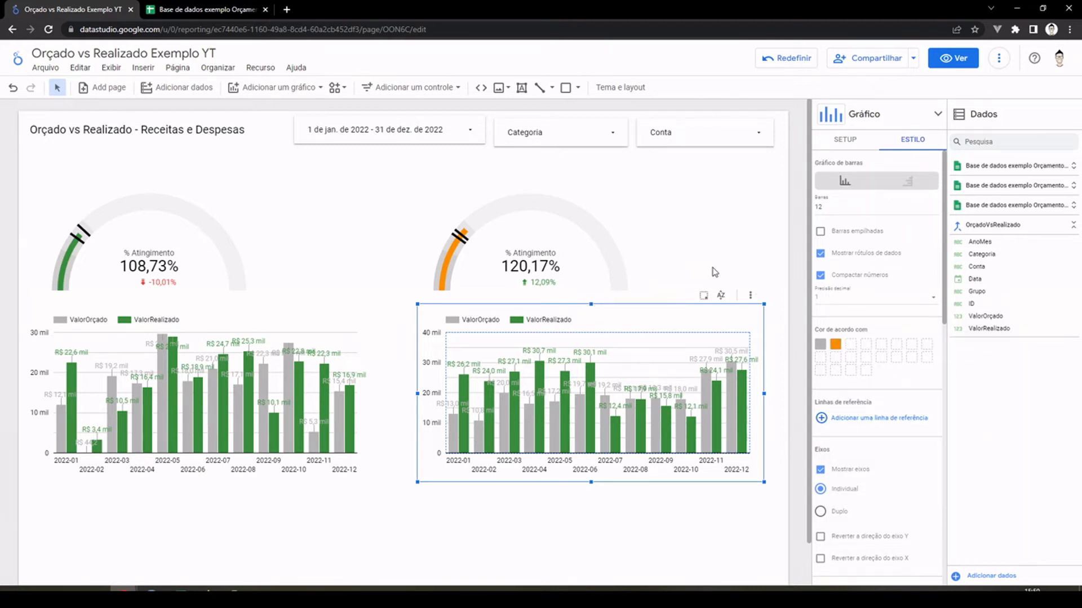
click(733, 211)
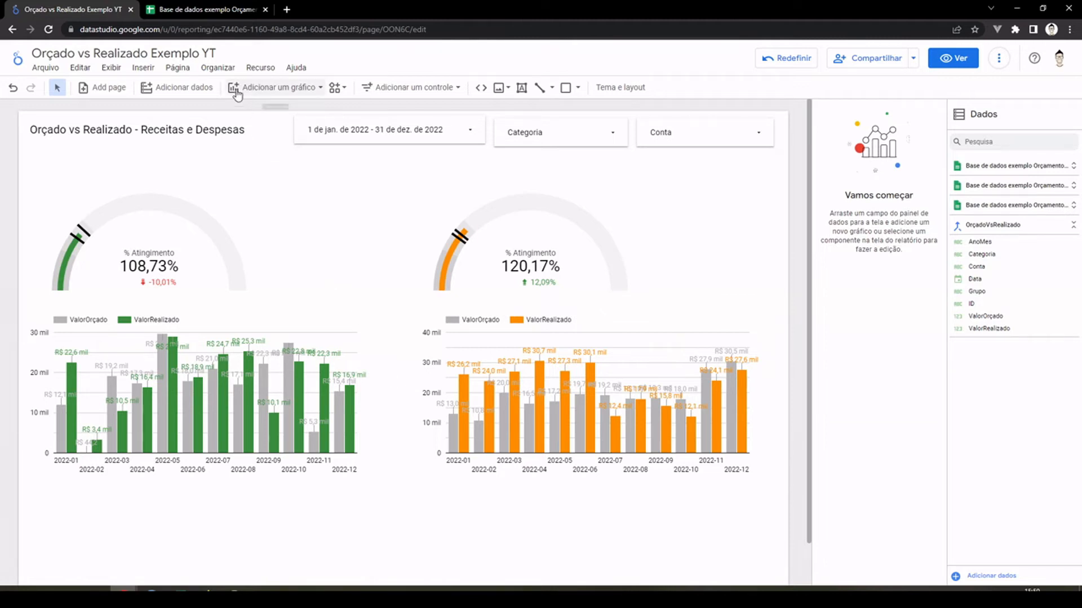
Switch to the Base de dados exemplo Orçamento YT spreadsheet and check the sum of the January salary values in C2 and C9 of realizado.
click(199, 10)
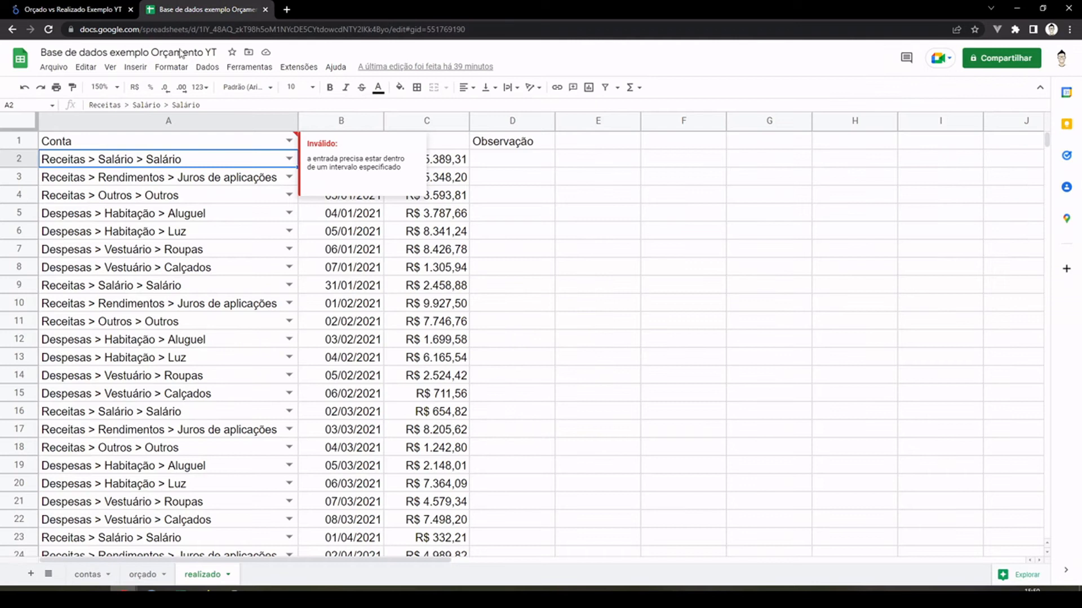
click(562, 254)
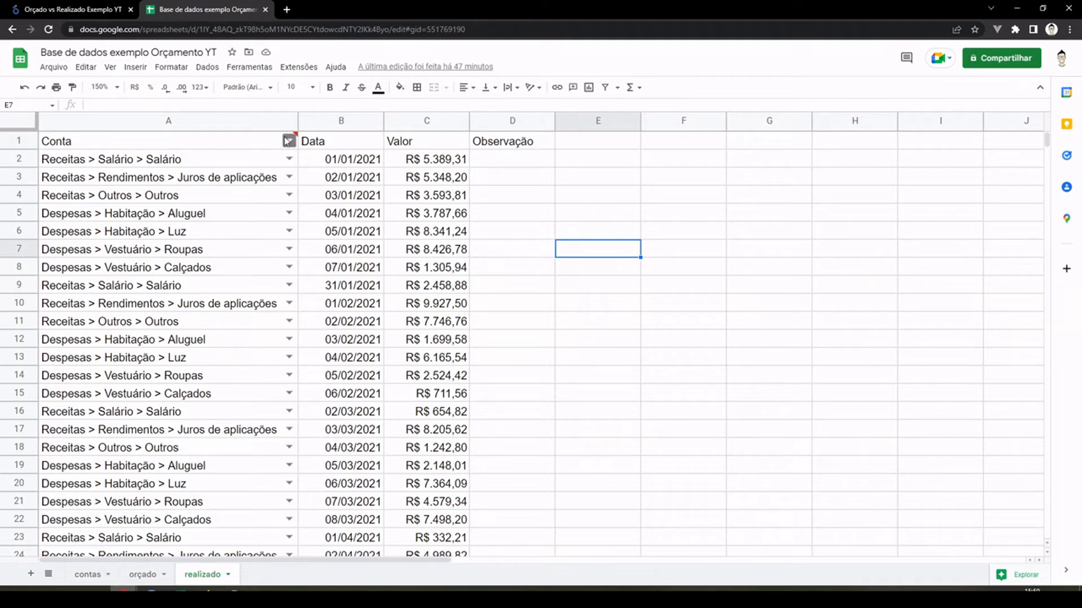
click(237, 165)
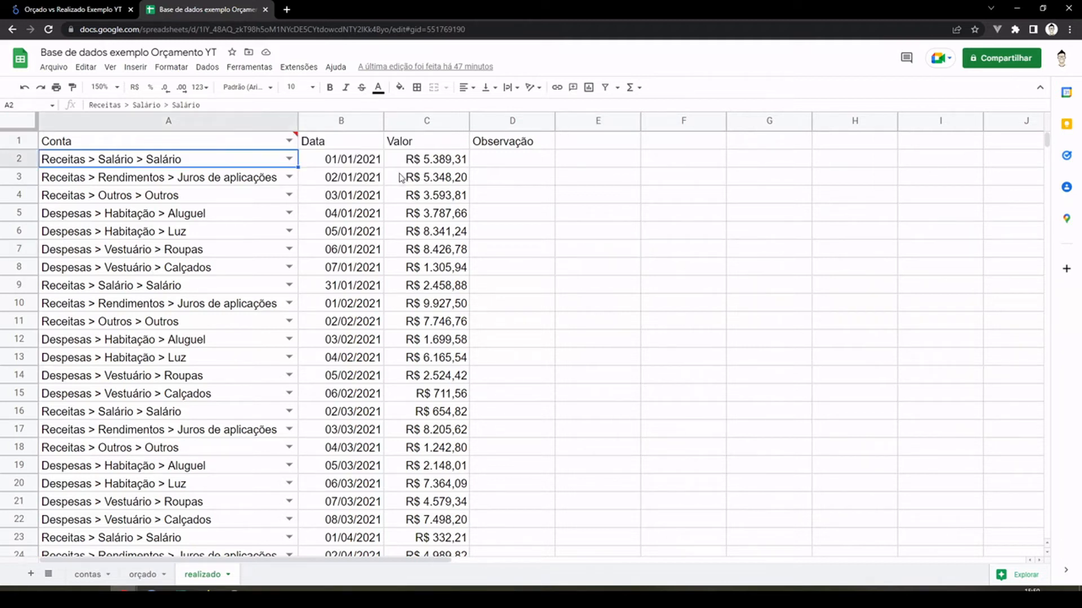
click(435, 163)
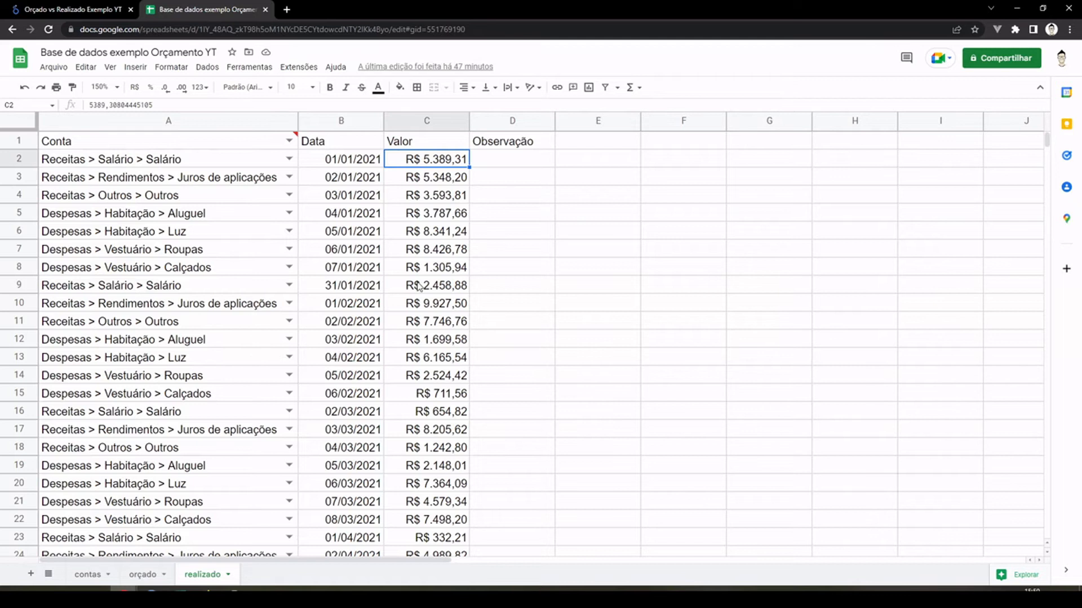
click(447, 275)
click(446, 285)
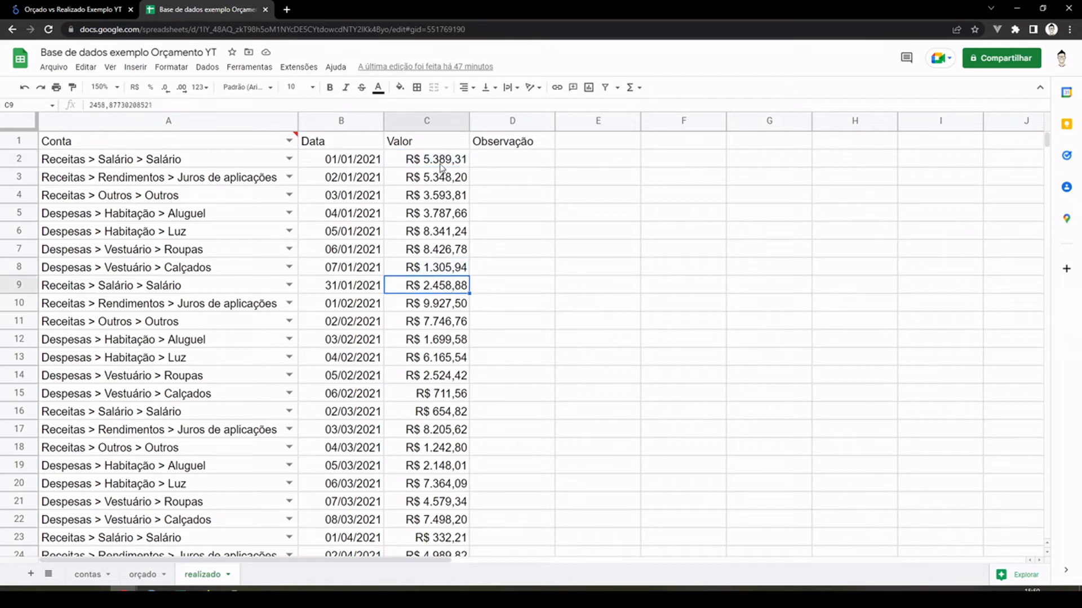
ctrl+click(440, 166)
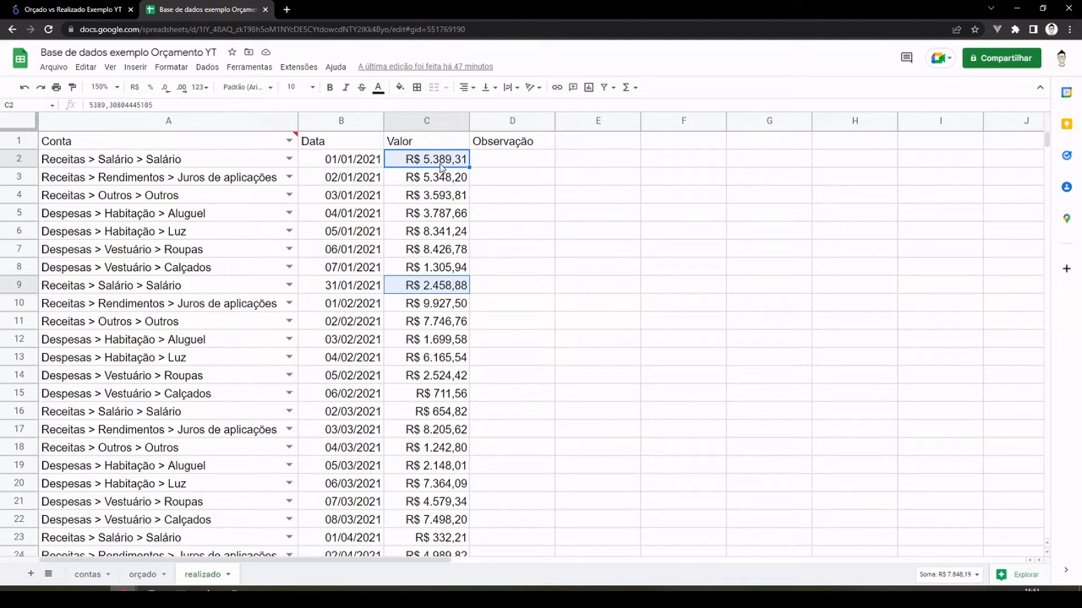
Switch back to the Orçado vs Realizado report and add a pivot table beneath the Receitas column chart, aligned with its edge.
click(86, 12)
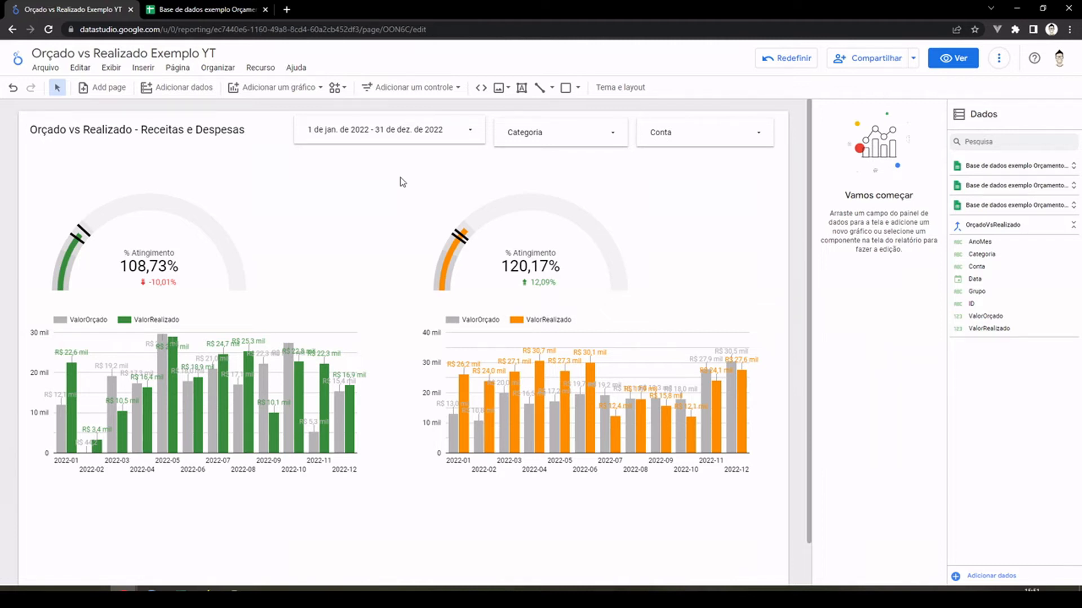
scroll(731, 215, down, 1)
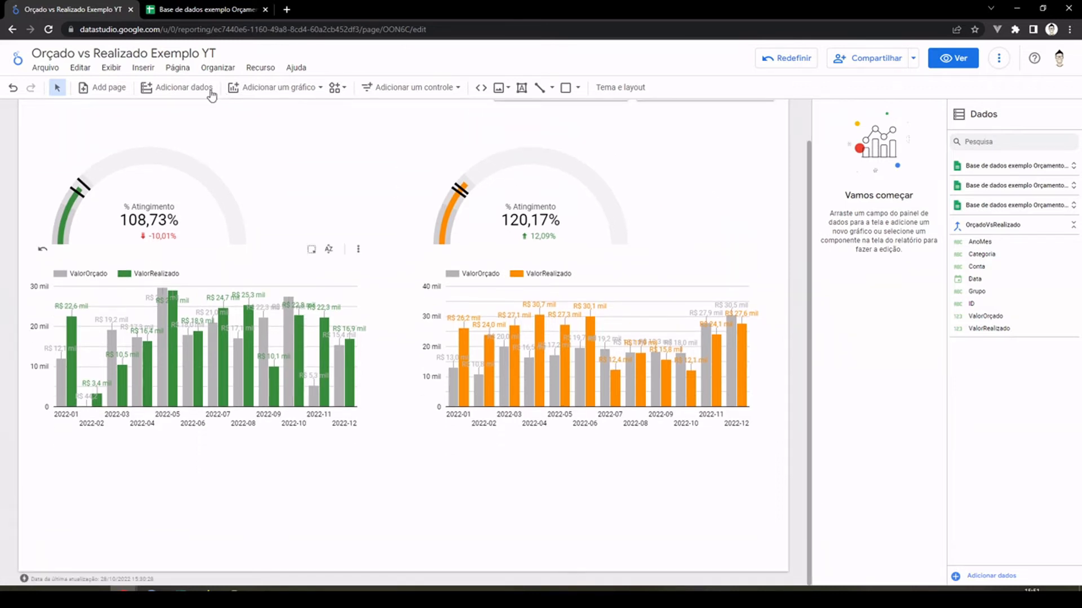
click(261, 87)
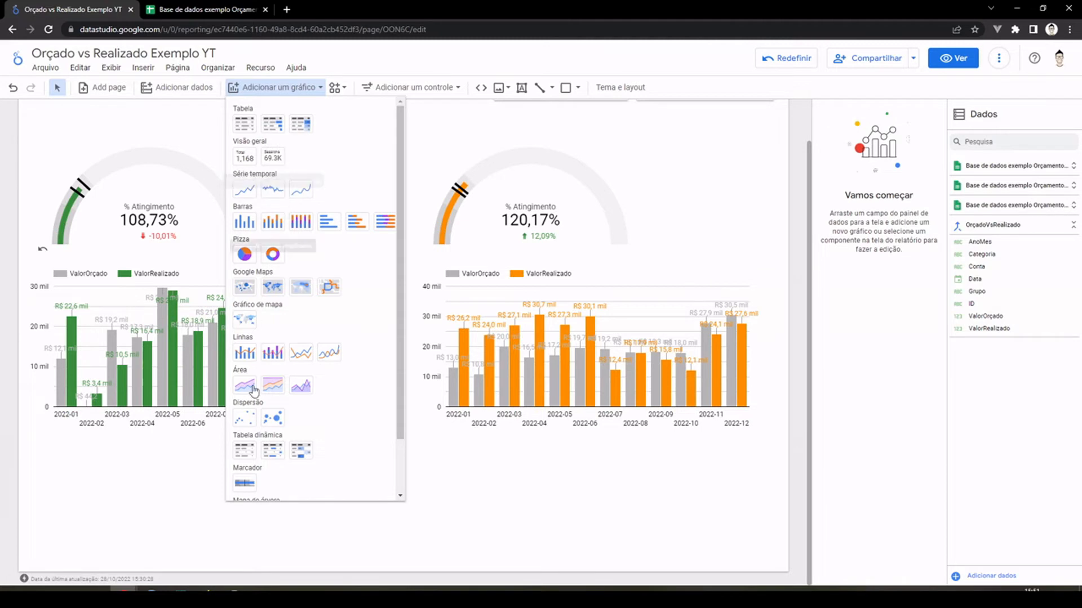
click(251, 455)
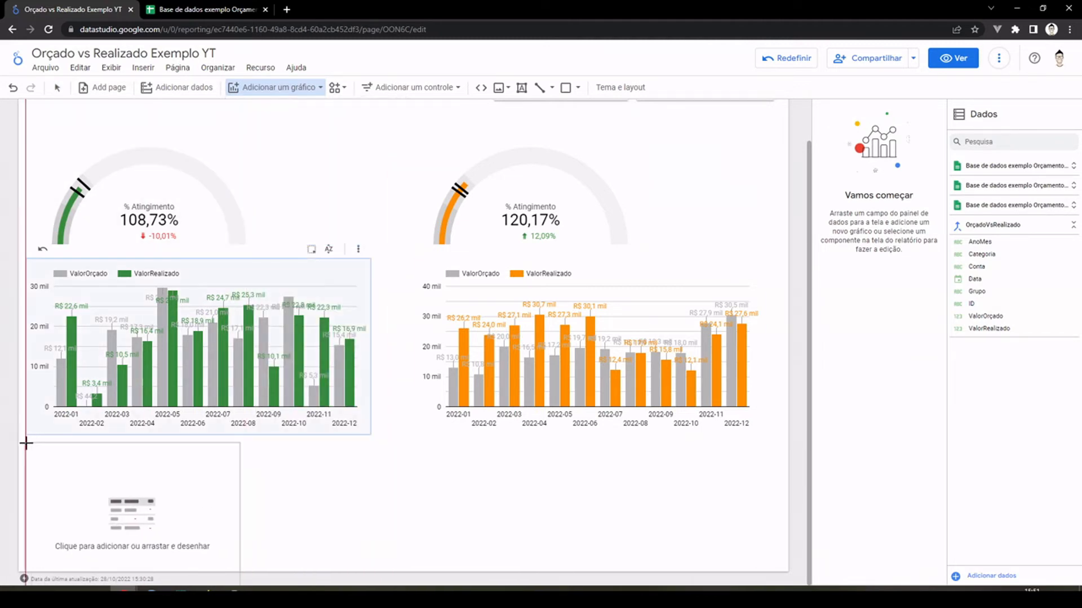
click(26, 443)
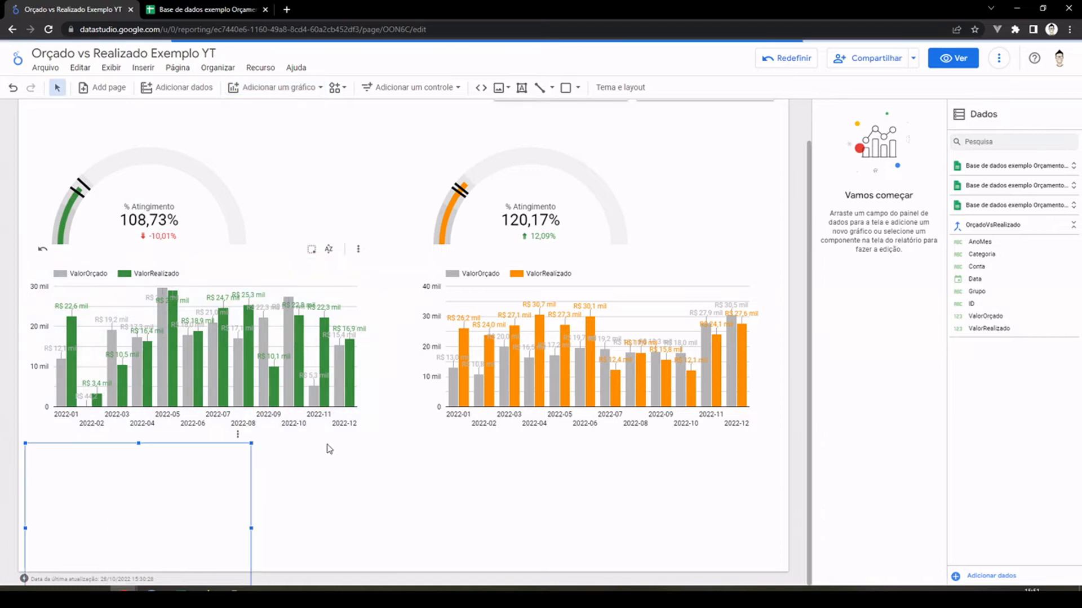
Widen the pivot table to about the Receitas column chart's width and make its rows expandable from AnoMes through Categoria to Conta.
drag(252, 527, 389, 511)
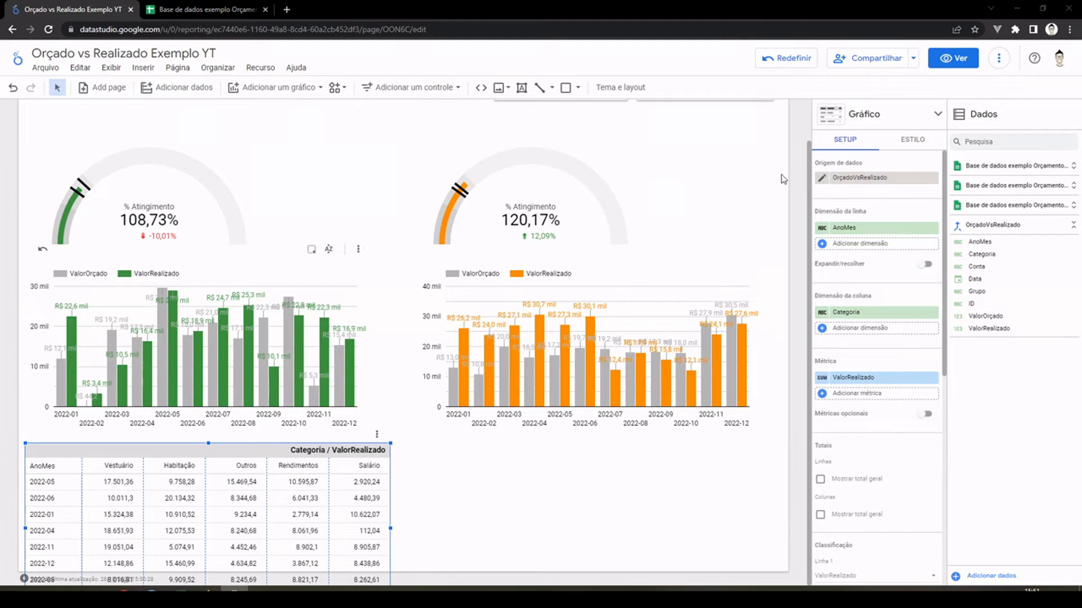
click(926, 265)
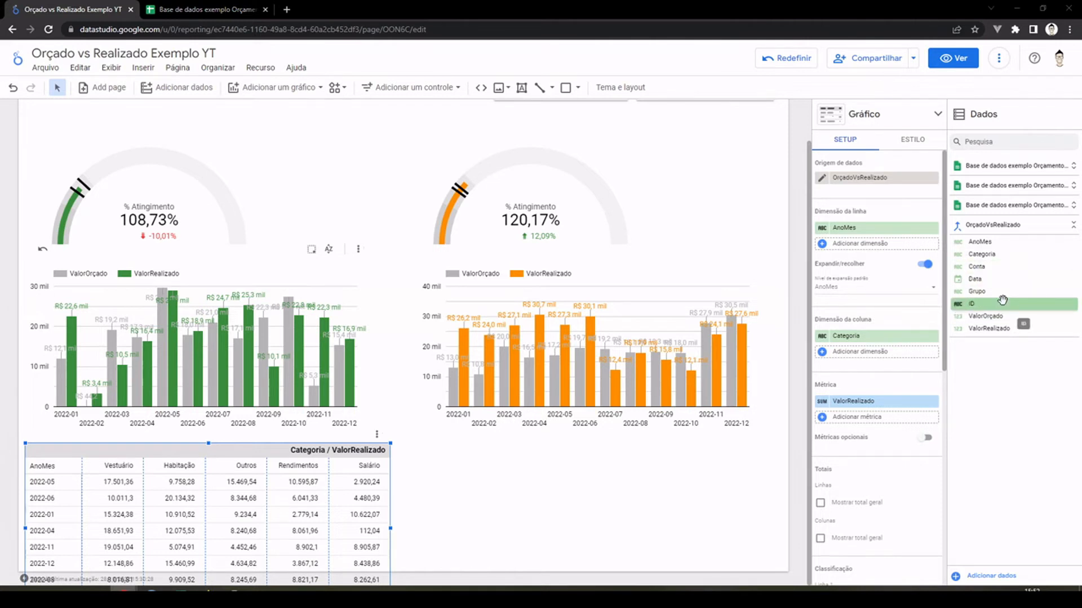
drag(998, 255, 857, 257)
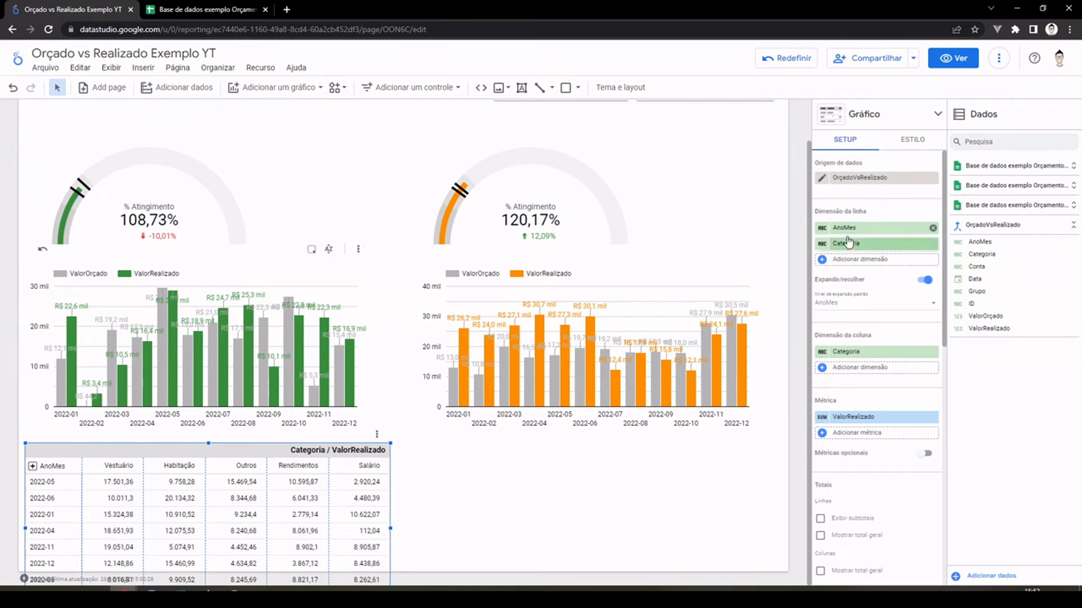
click(32, 467)
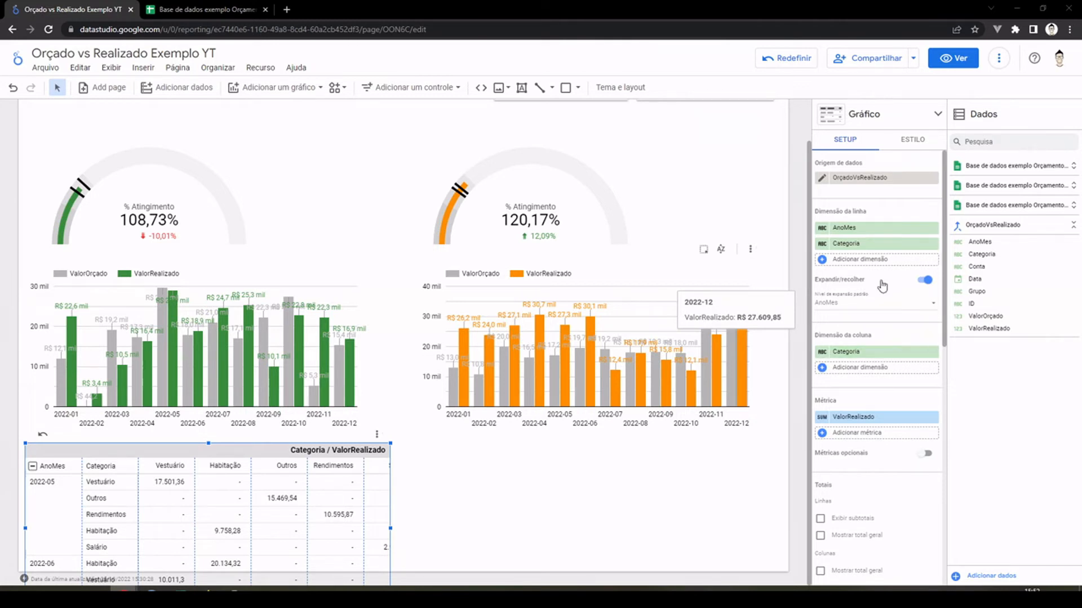
drag(985, 267, 871, 267)
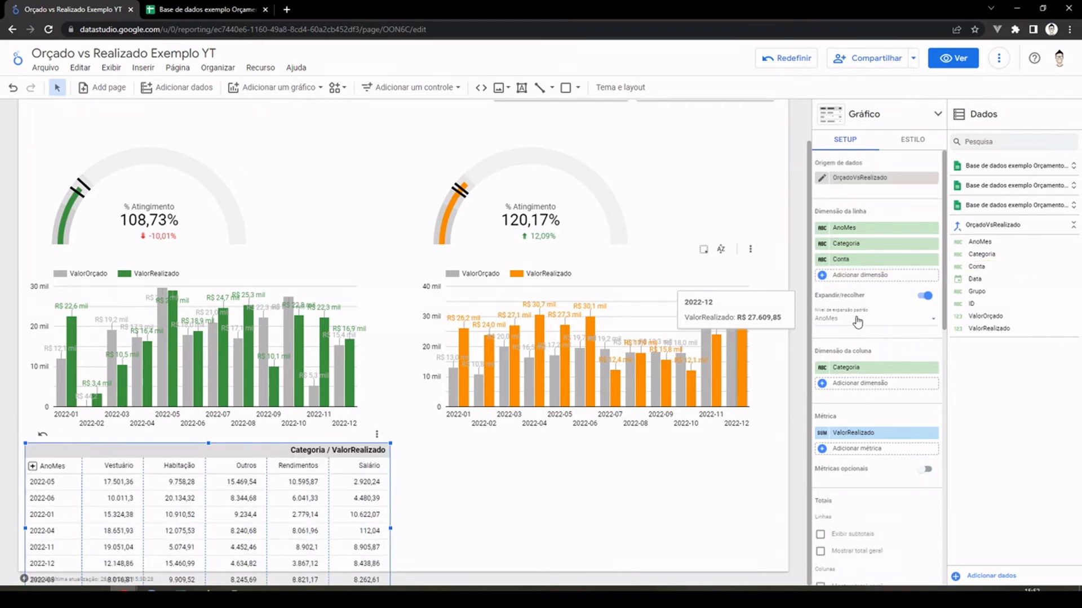
Try Categoria as the pivot table's default expansion level and return it to AnoMes.
click(862, 324)
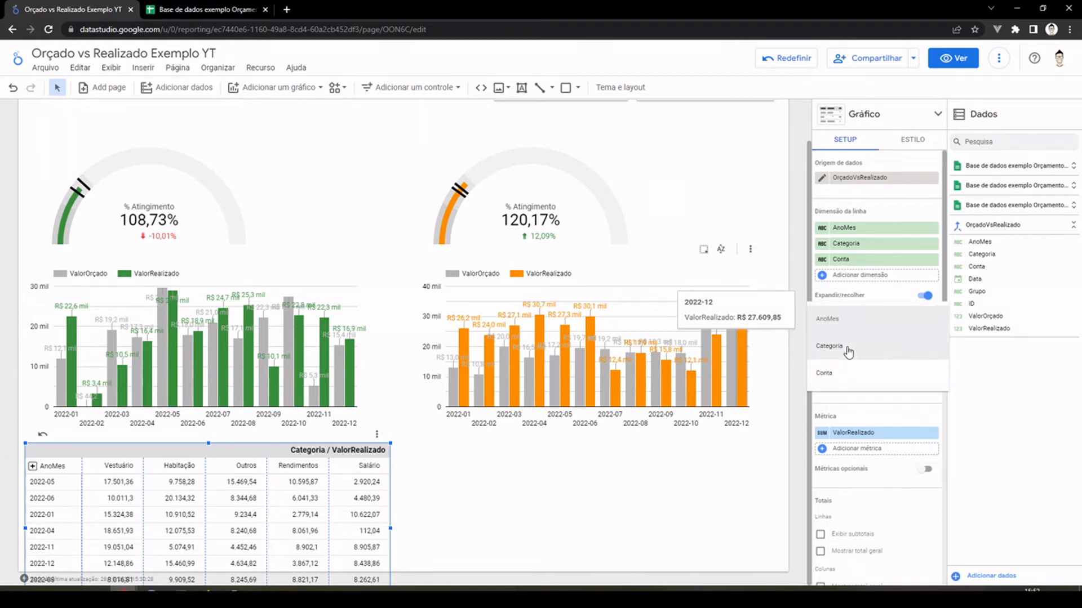
click(849, 352)
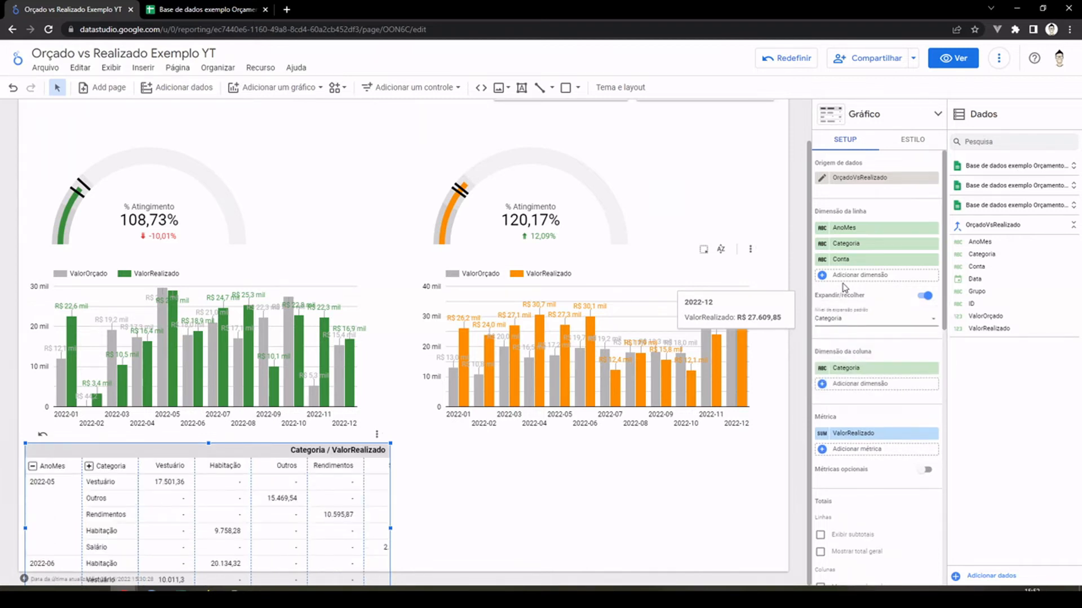
click(866, 325)
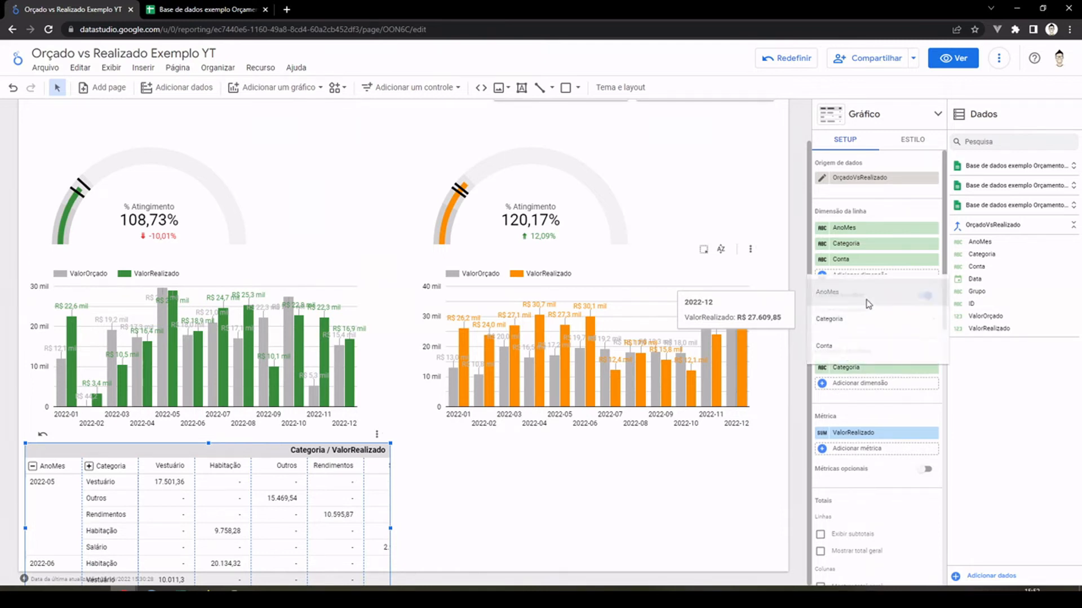
click(923, 293)
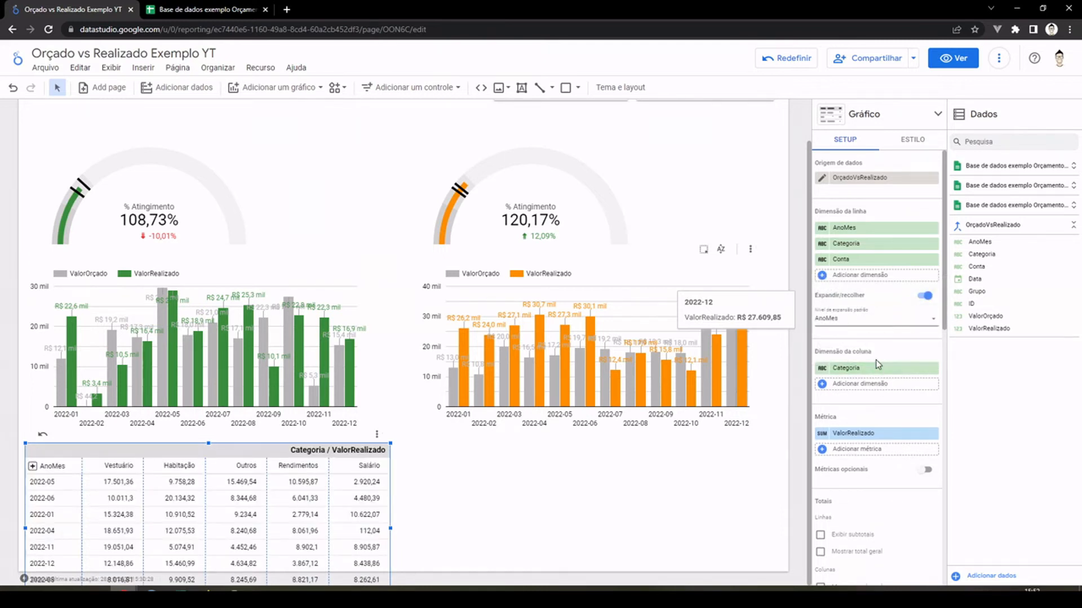
Remove the Categoria column dimension from the pivot table and add ValorOrçado as a metric ahead of ValorRealizado.
click(933, 369)
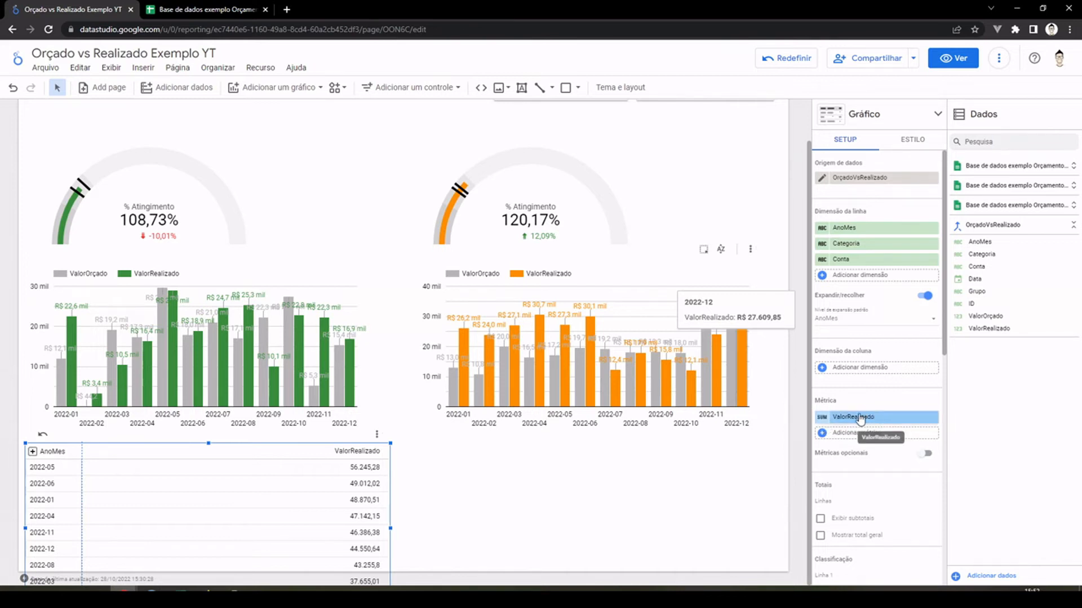
drag(987, 317, 860, 418)
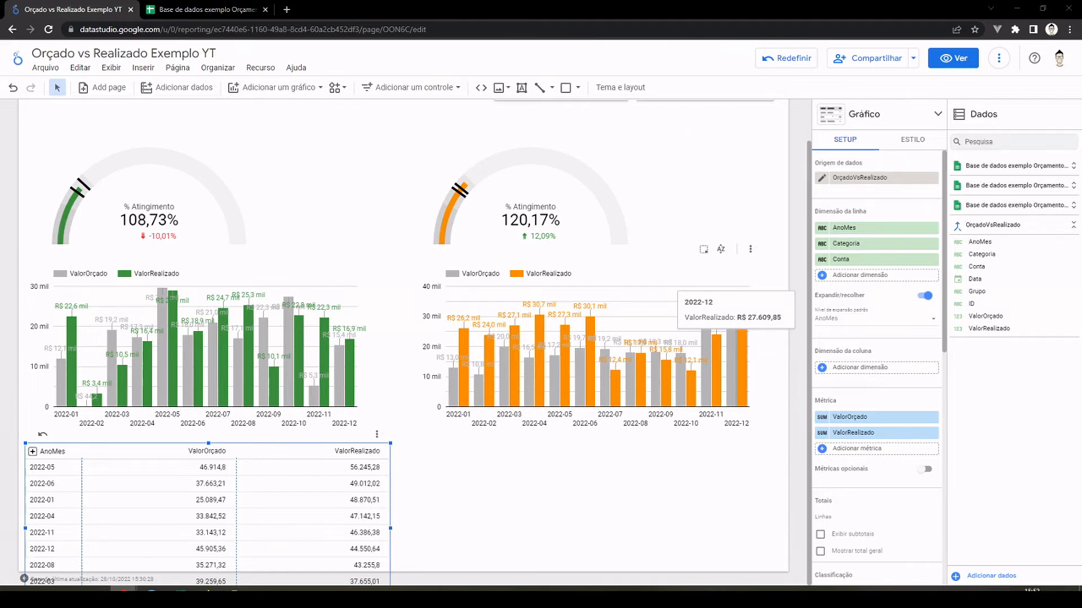
Create a calculated metric for the pivot table named Diferençça with the formula SUM(ValorRealizado)-SUM(ValorOrçado).
click(836, 449)
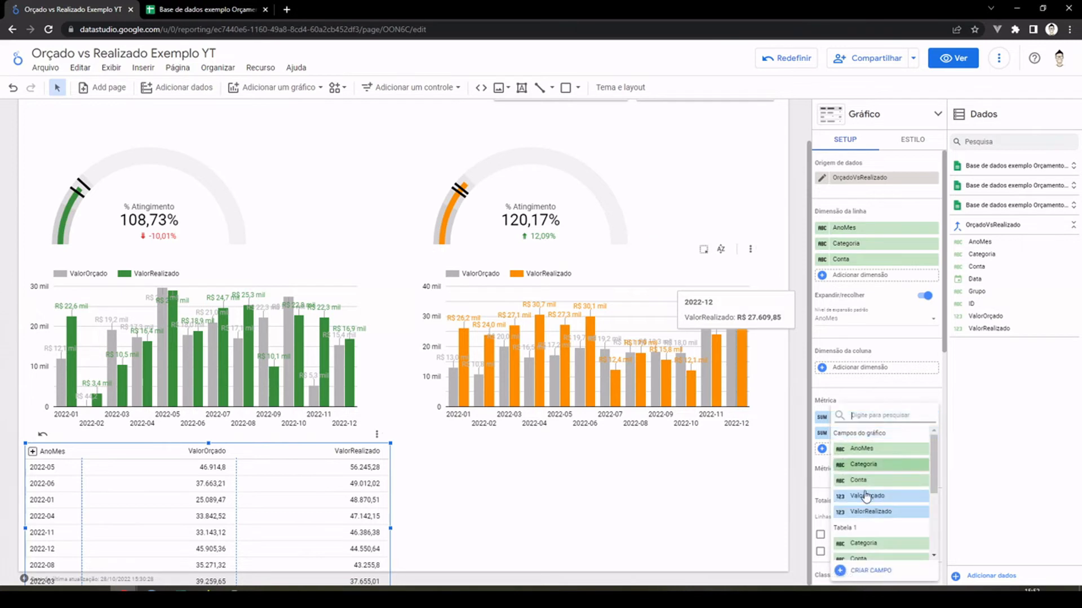
click(864, 572)
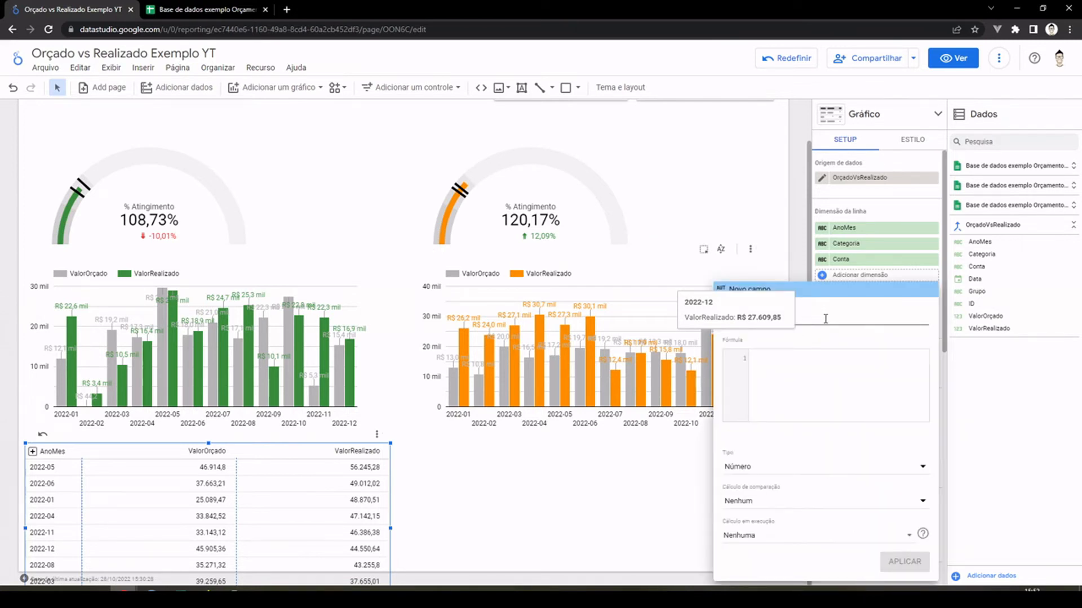
text(Diferenca)
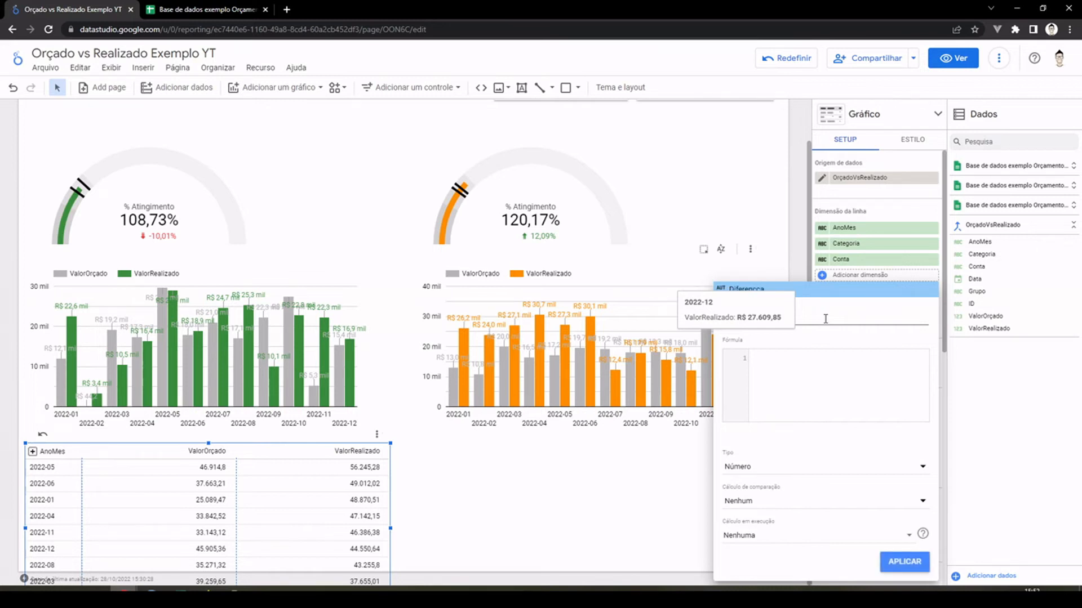
click(813, 385)
text(sum)
key(Return)
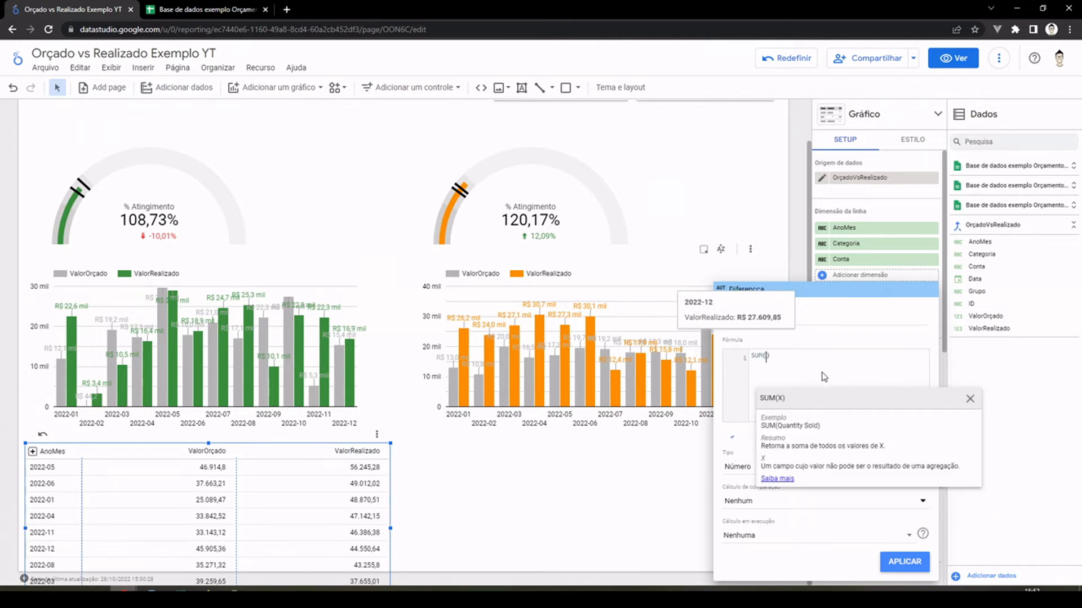
text(va)
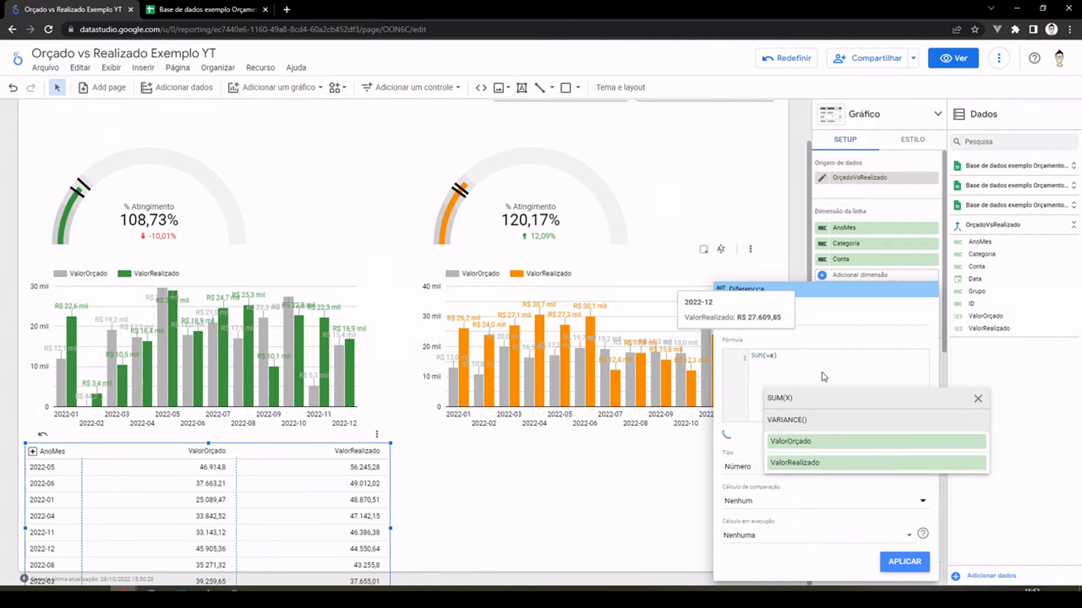
key(Down)
key(Down)
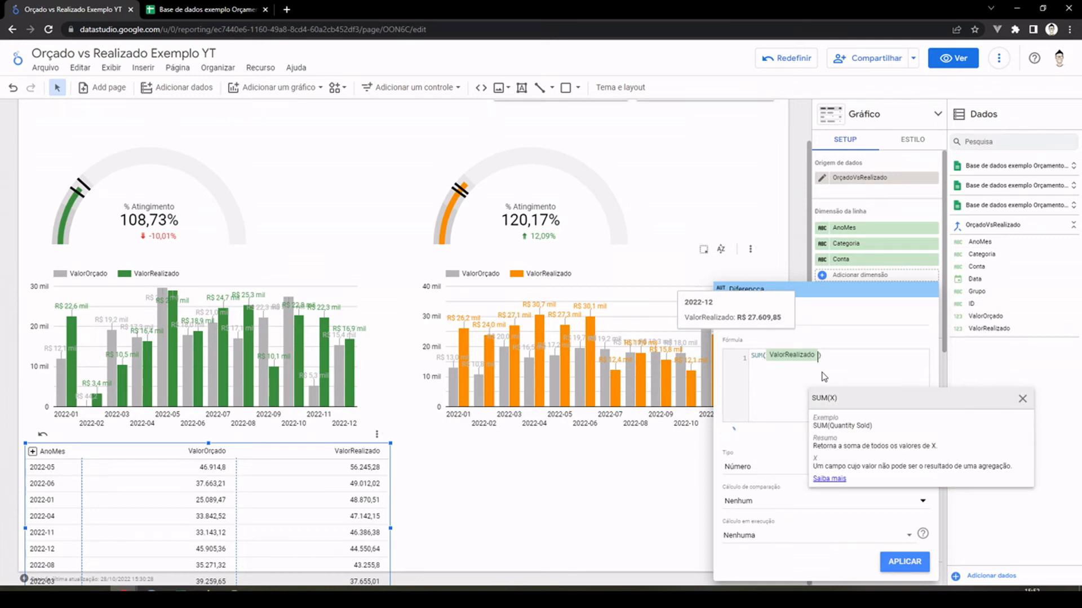
key(Return)
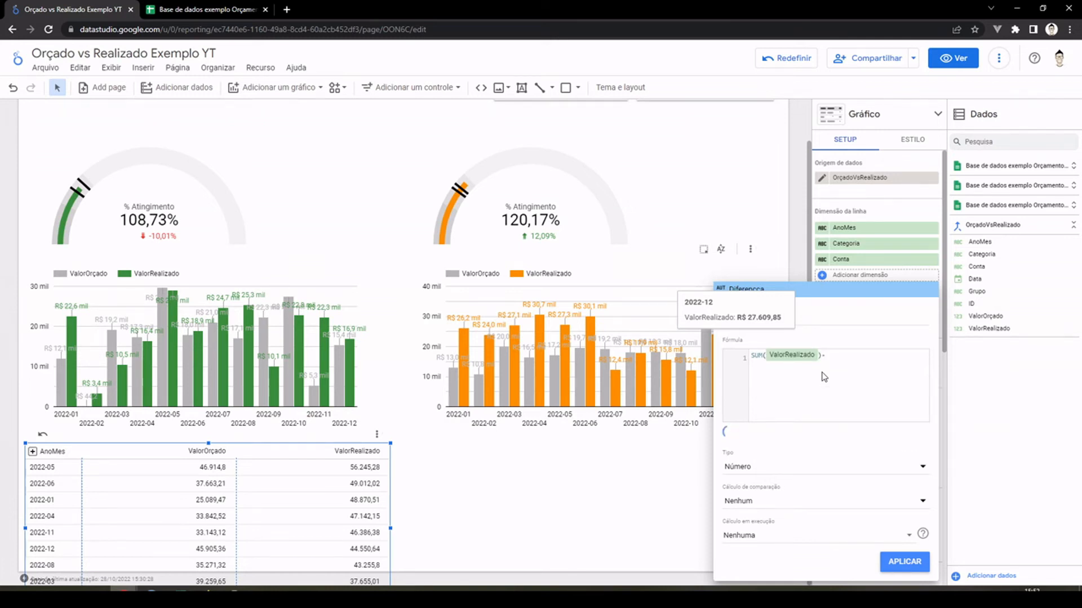
text(-sum)
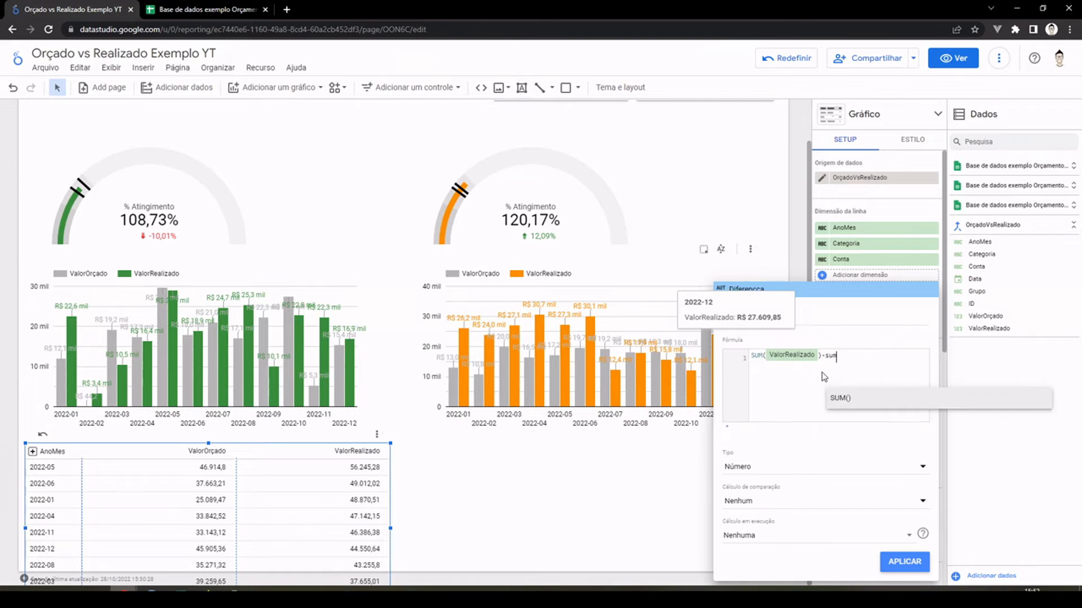
key(Return)
text(va)
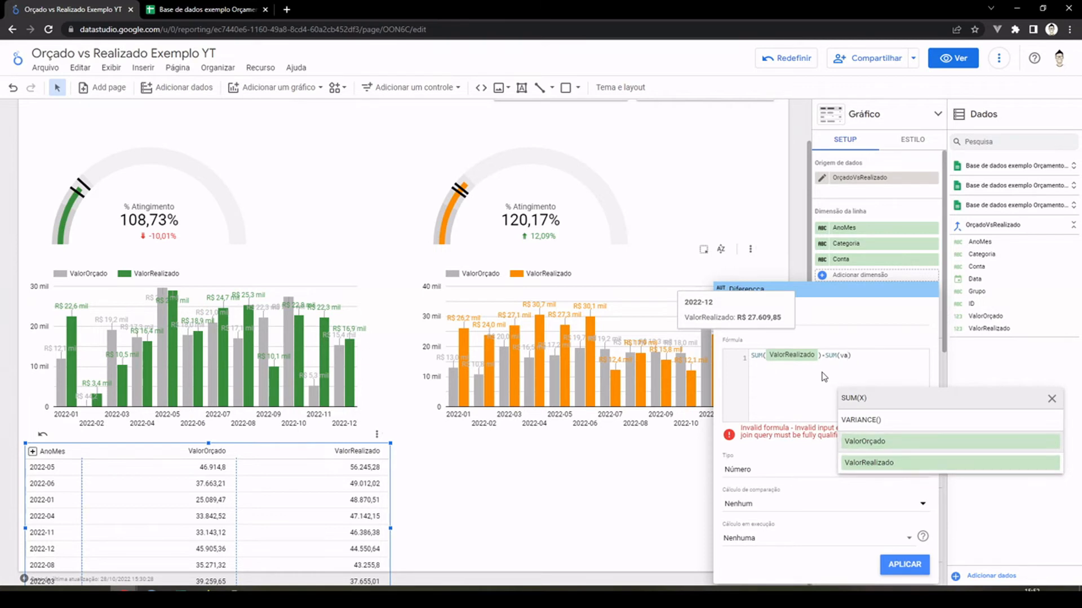
key(Return)
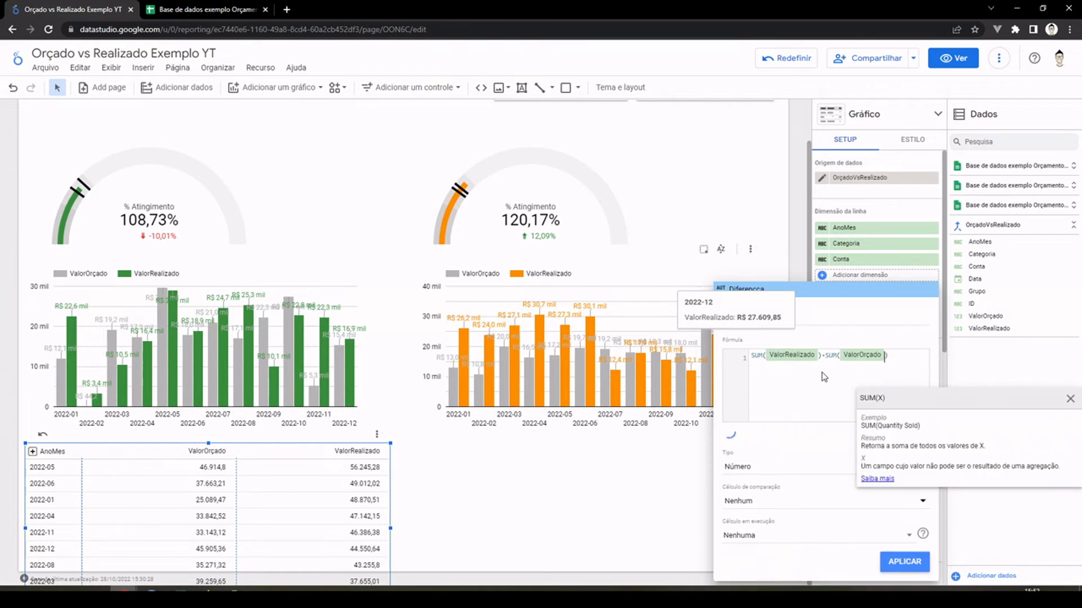
Set the Diferençça field's type to the currency BRL - Real brasileiro (R$) and apply the field.
click(766, 468)
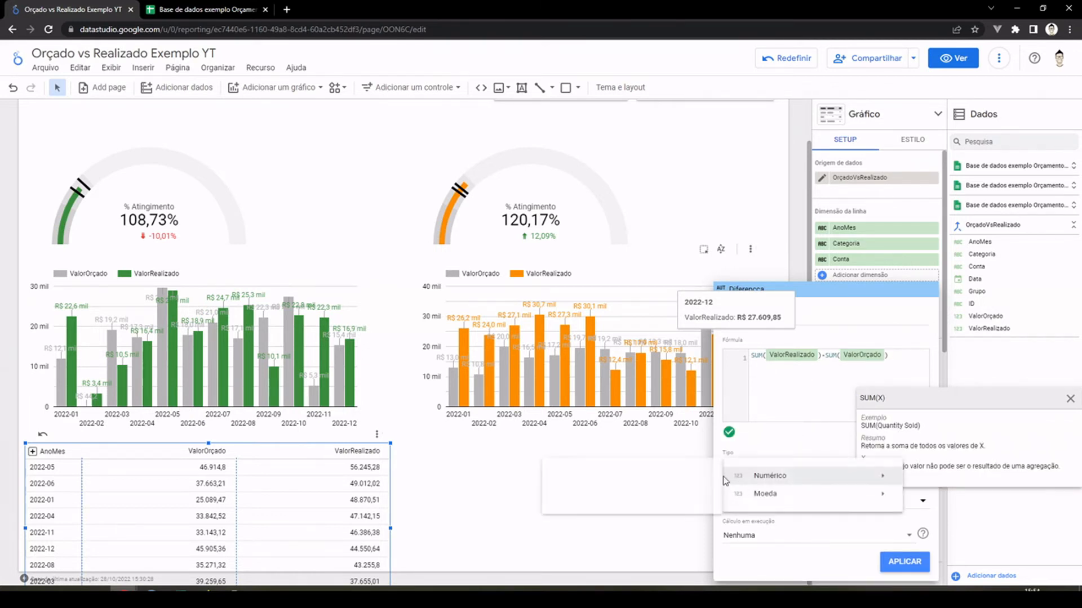
mouse_move(768, 494)
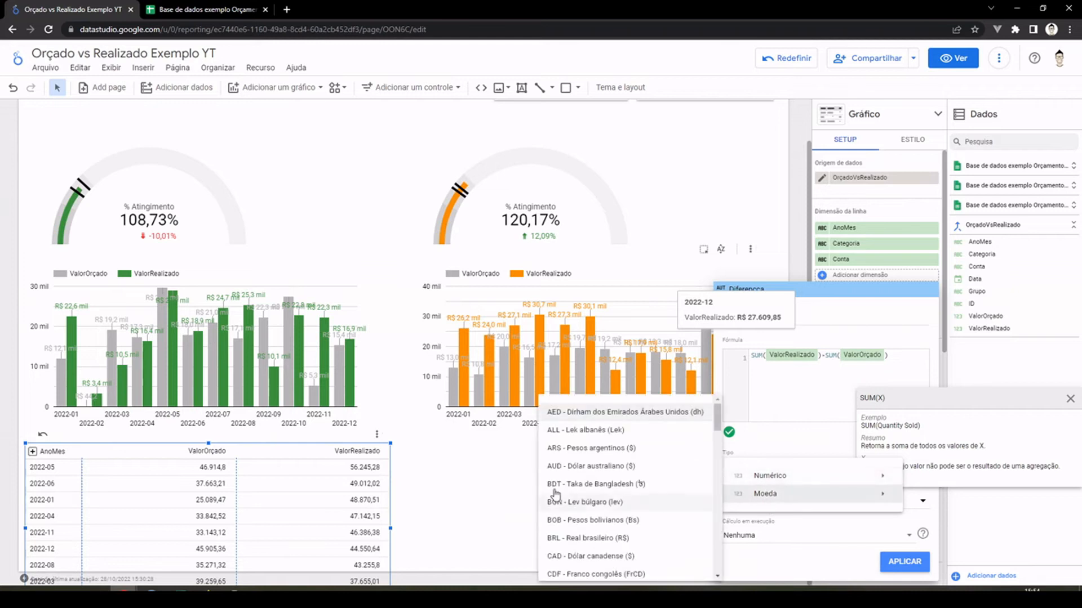
click(581, 538)
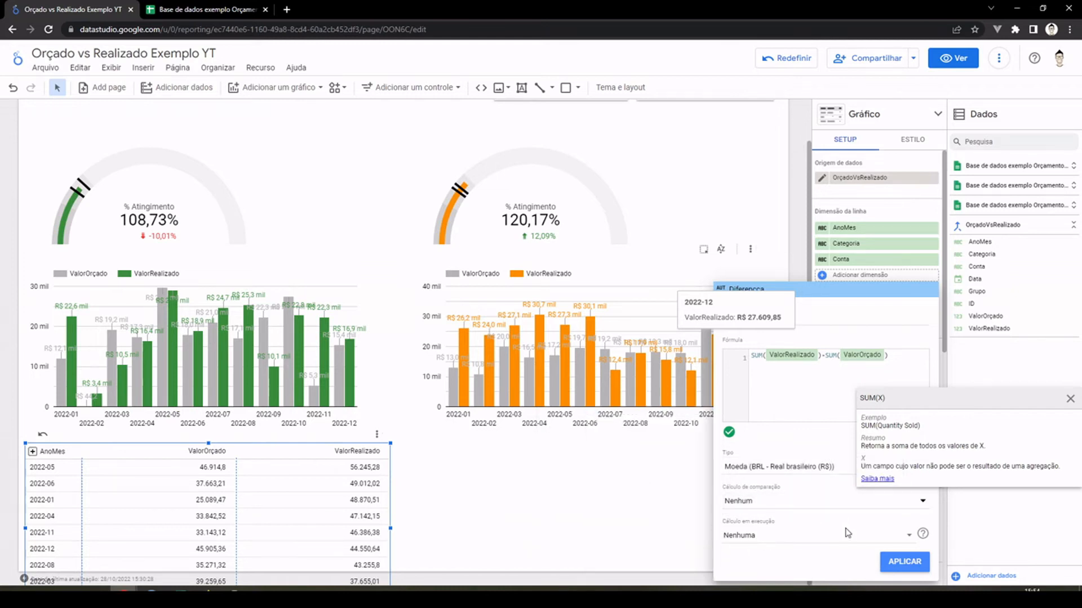
click(882, 561)
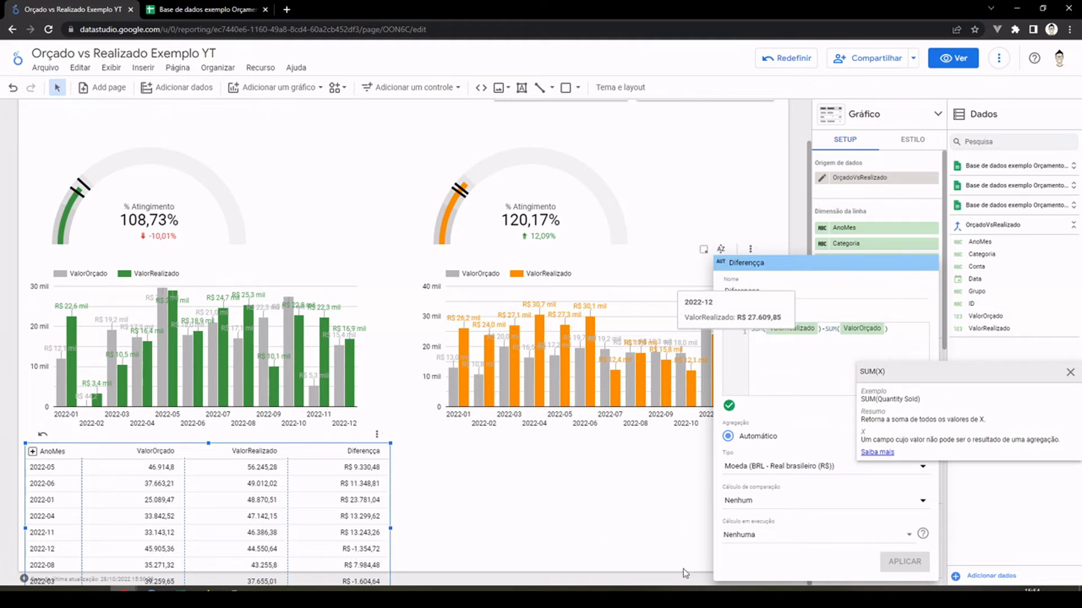
click(759, 196)
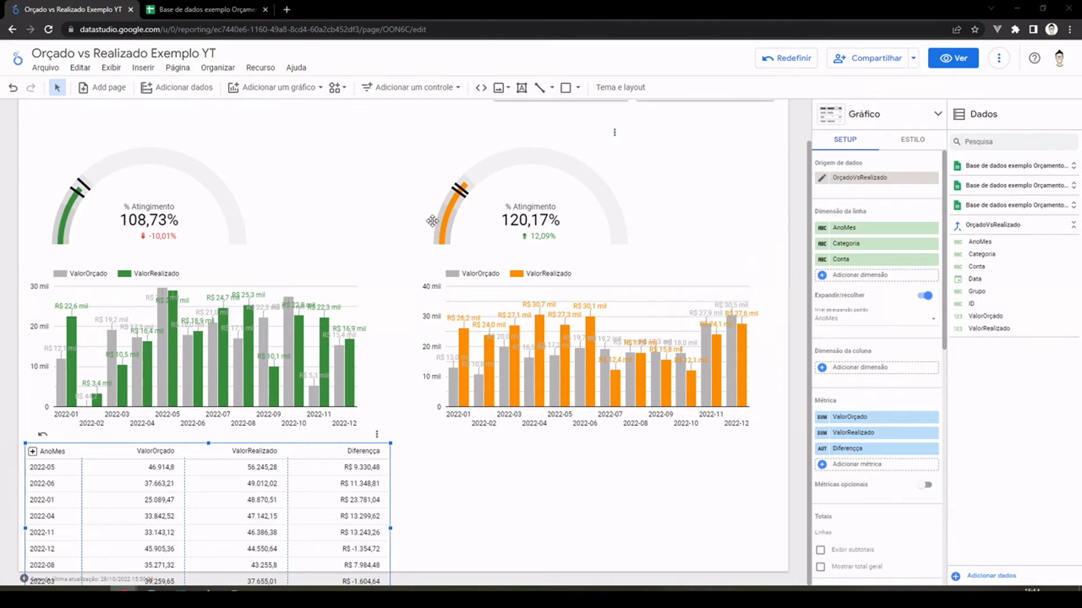
Copy the formula of the % Atingimento metric from the Receitas gauge and close its field editor.
click(168, 221)
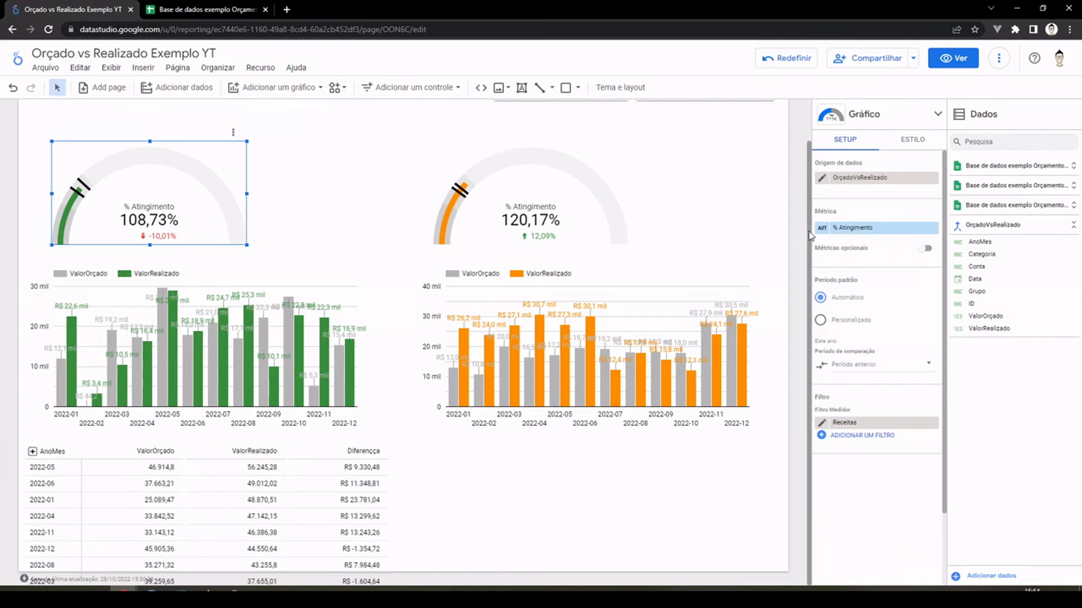
click(820, 227)
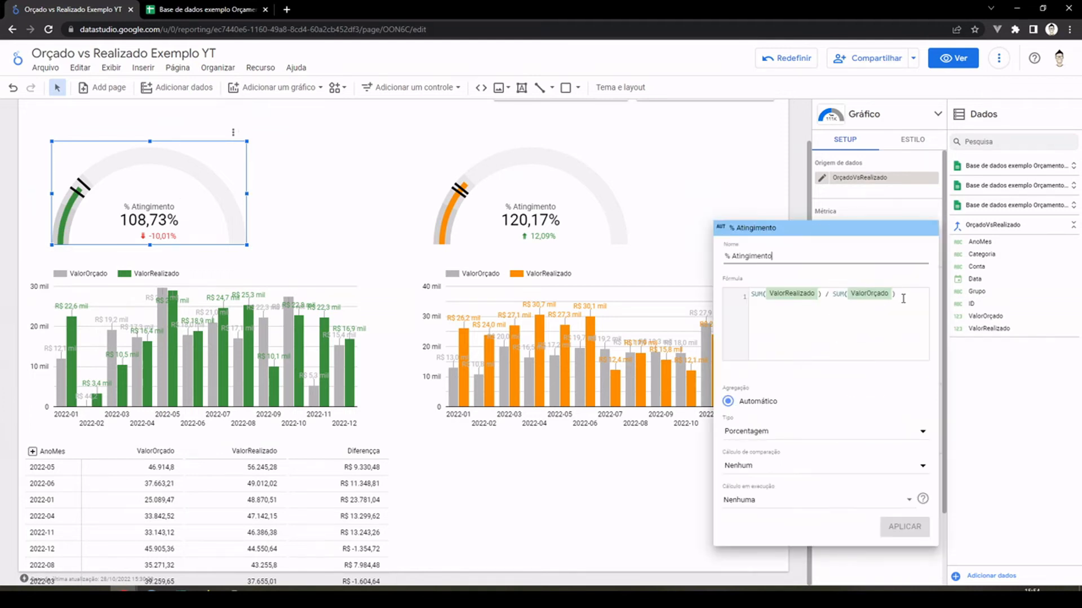
drag(903, 298, 747, 303)
key(ctrl+c)
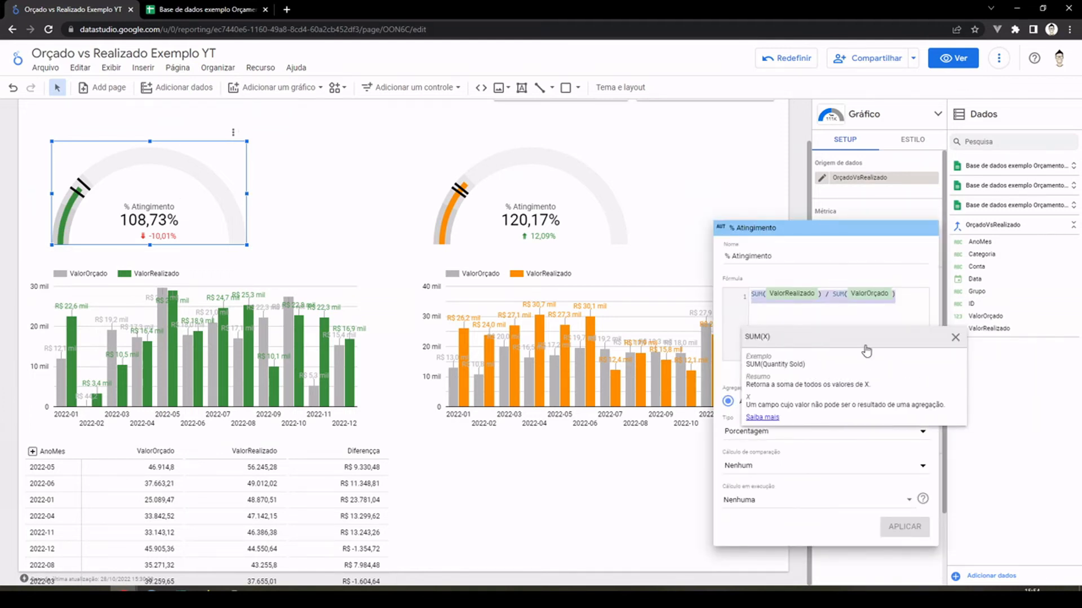
click(682, 494)
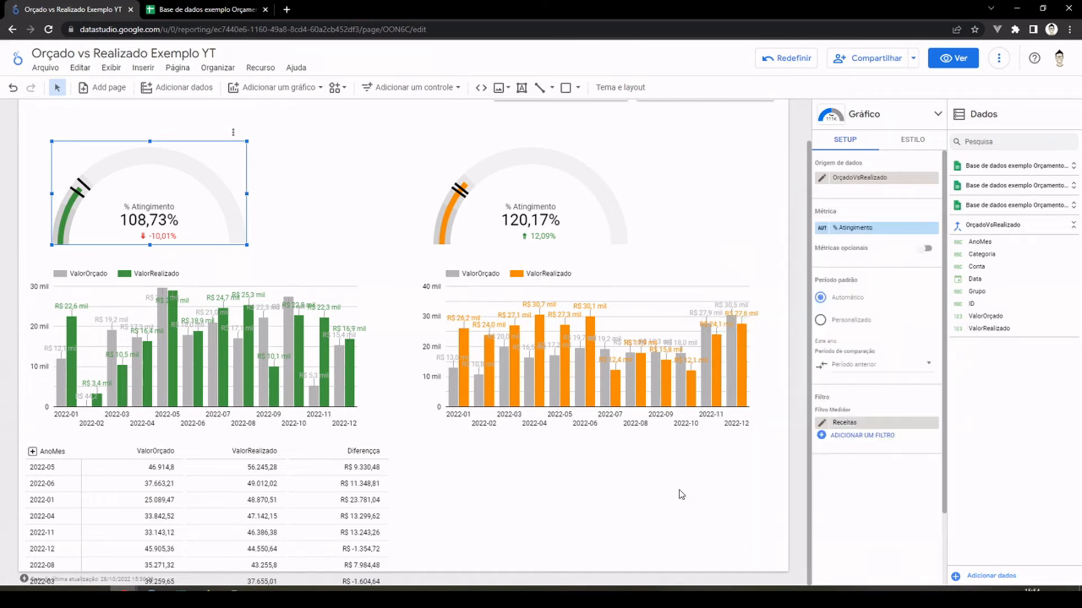
Create a calculated metric for the pivot table named %Atingimento, pasting the copied formula SUM(ValorRealizado) / SUM(ValorOrçado).
click(267, 483)
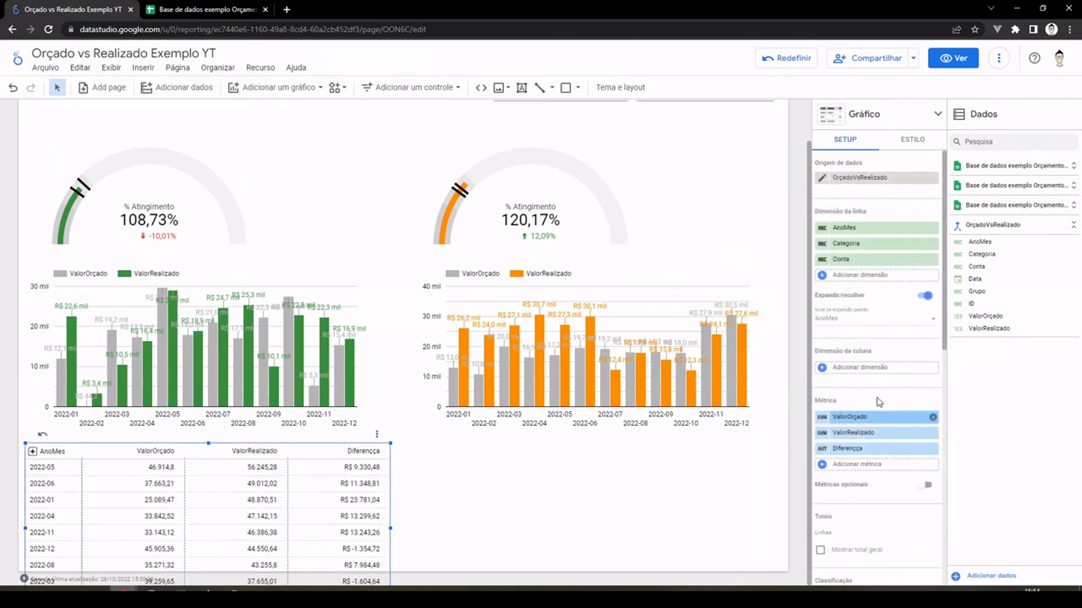
click(859, 472)
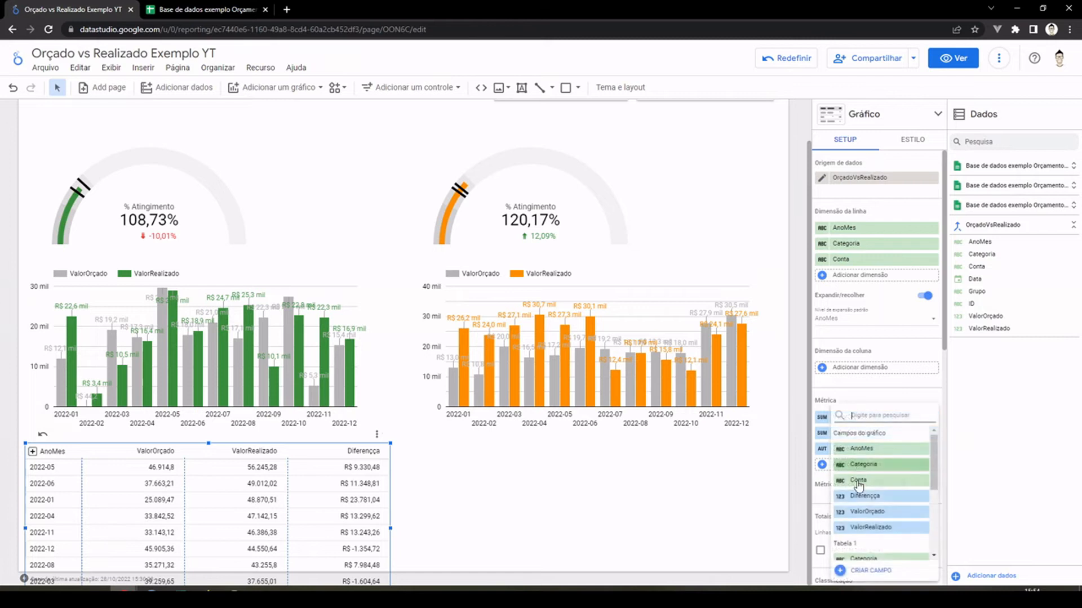
click(864, 567)
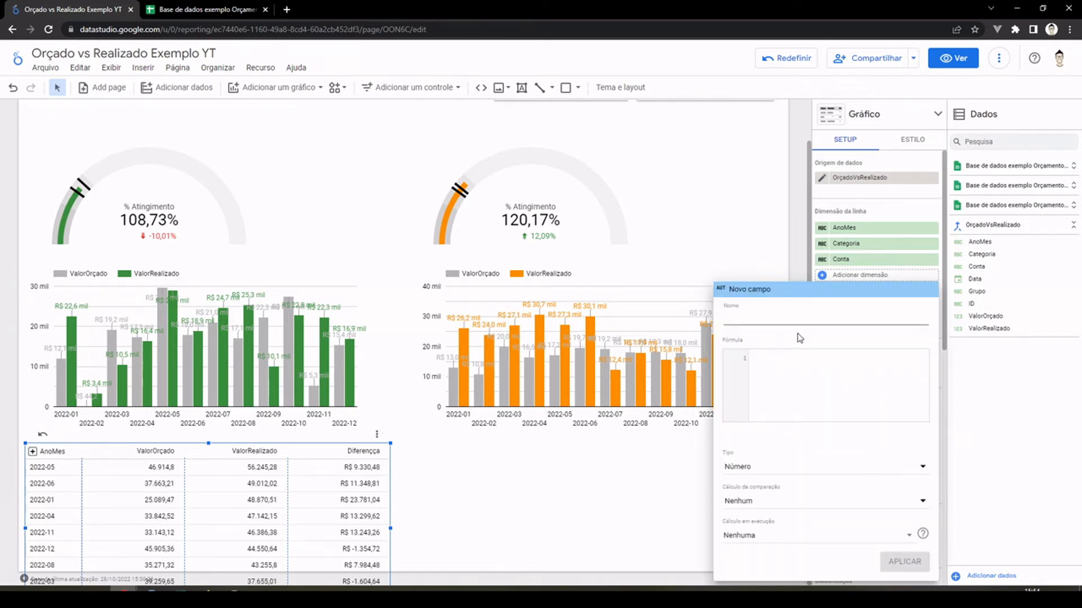
click(800, 376)
key(ctrl+v)
click(790, 319)
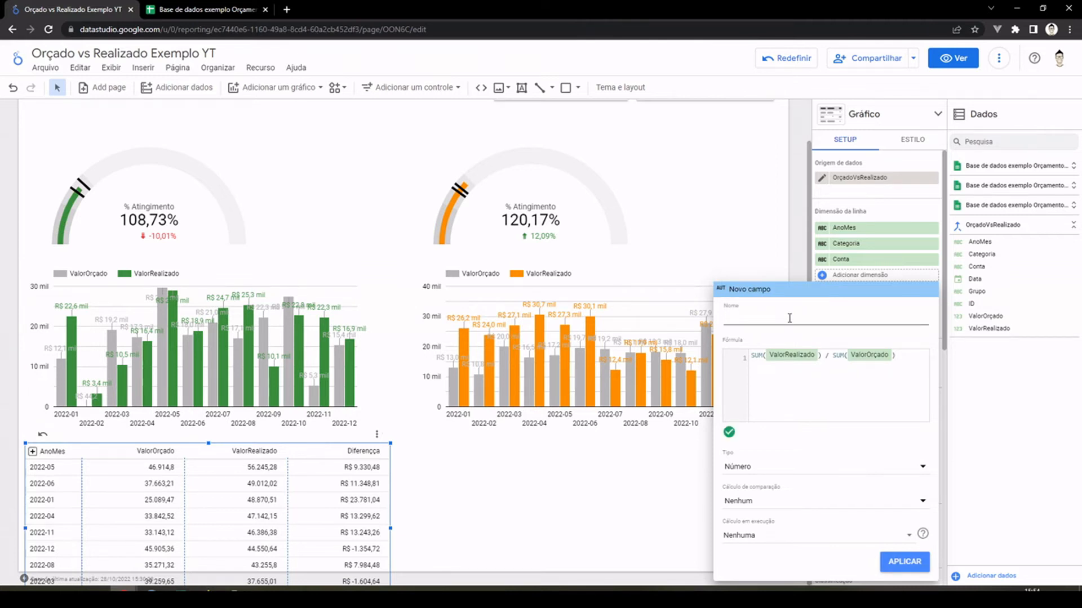
text(A)
text(%)
Set the %Atingimento field's type to Porcentagem, apply it and close the field editor.
click(783, 471)
mouse_move(739, 480)
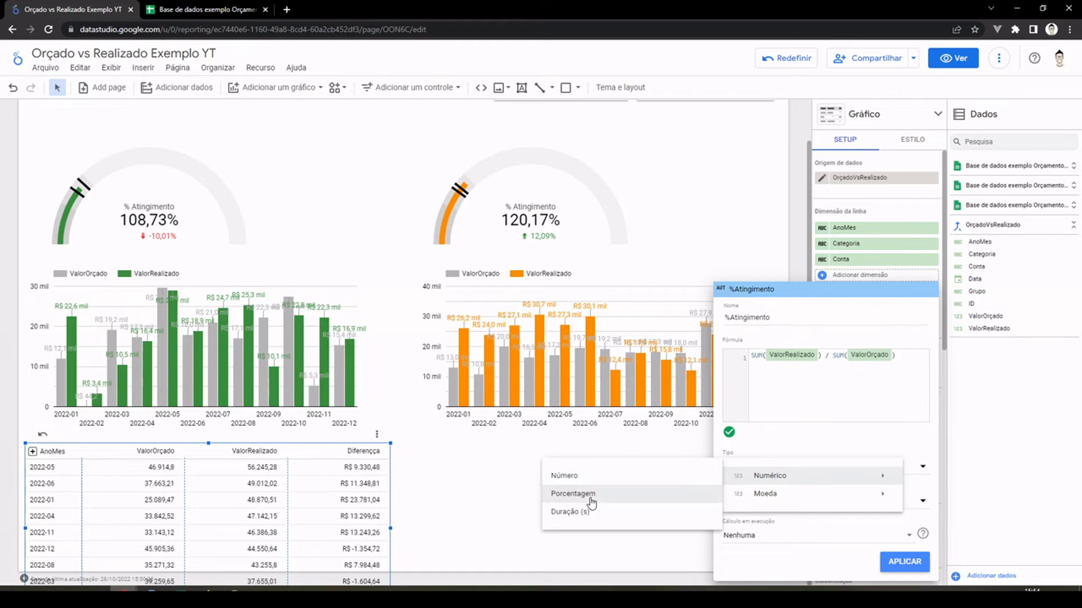
click(589, 502)
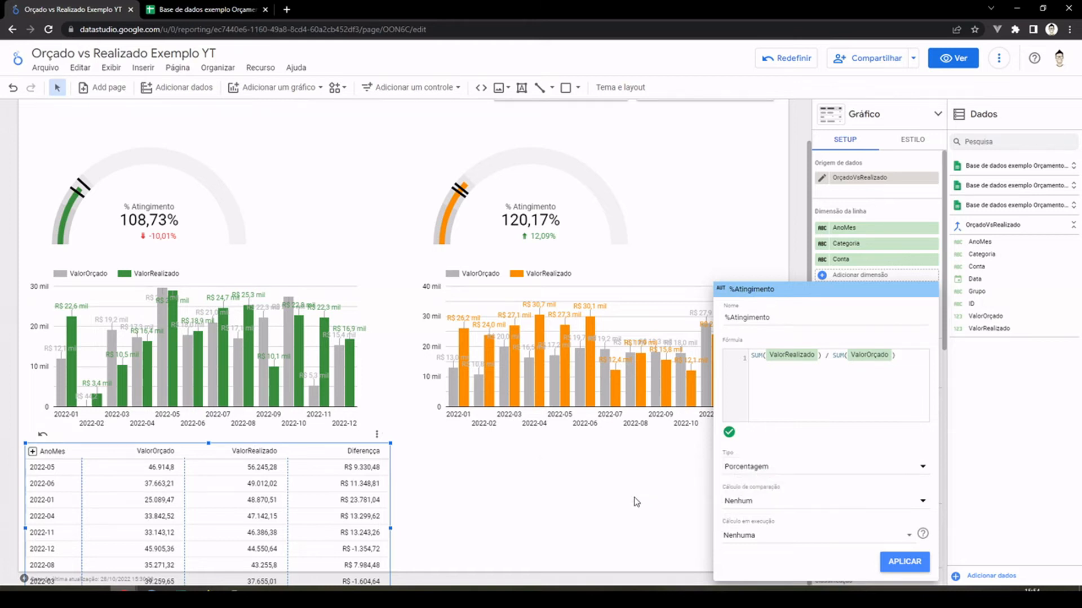
click(906, 562)
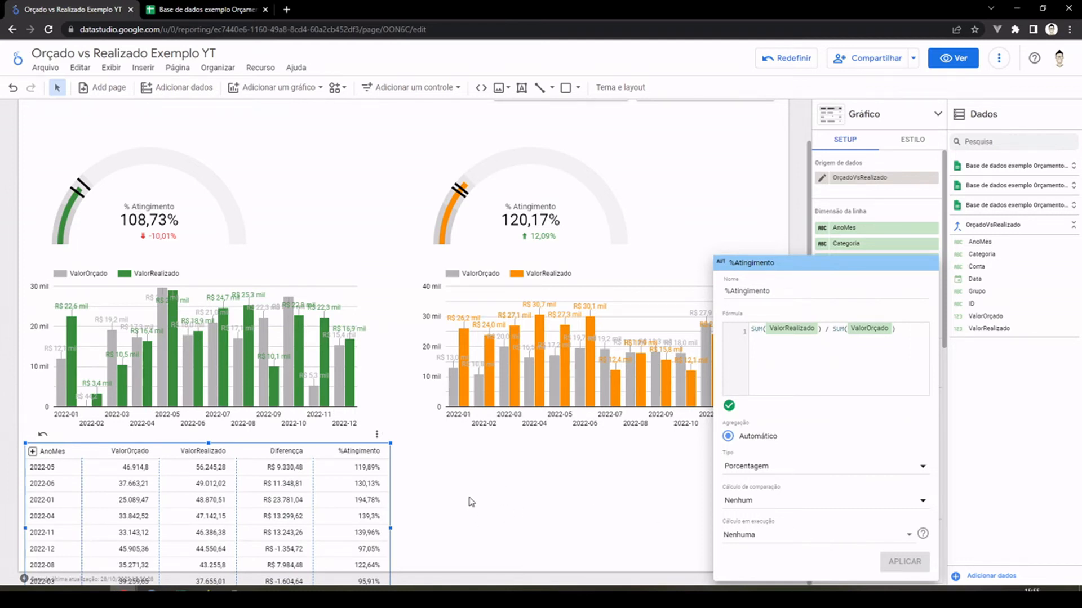
click(436, 483)
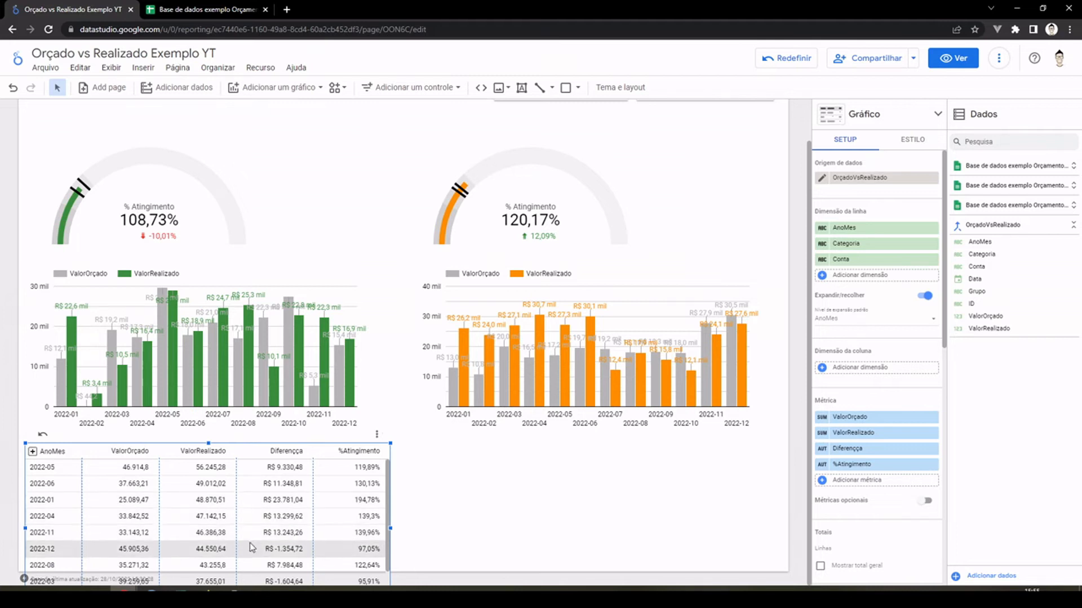
Apply the existing Receitas filter to the pivot table.
scroll(917, 415, down, 10)
scroll(856, 507, down, 3)
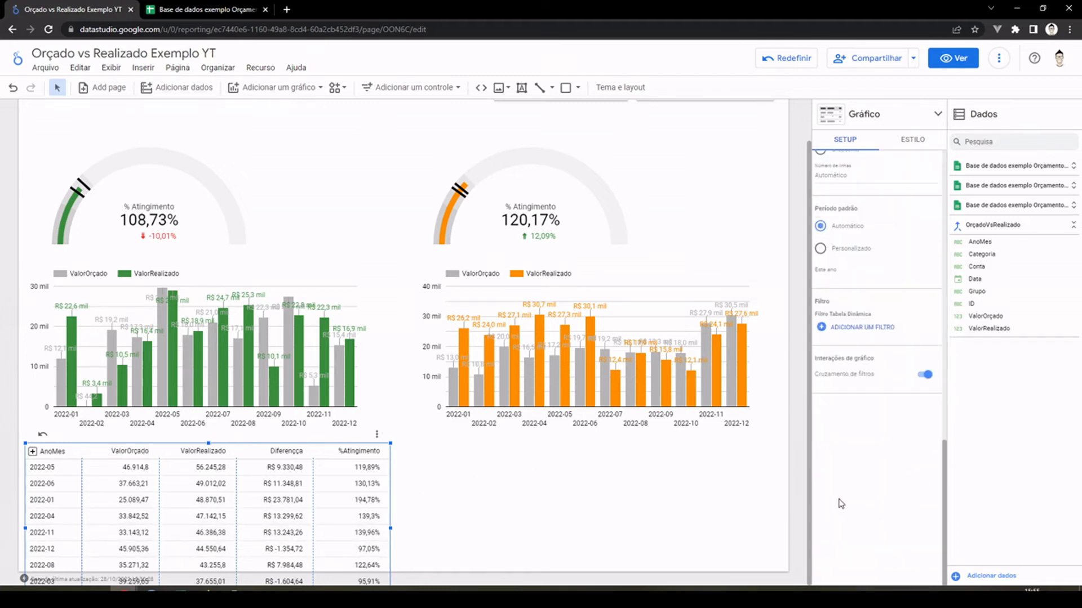
click(844, 332)
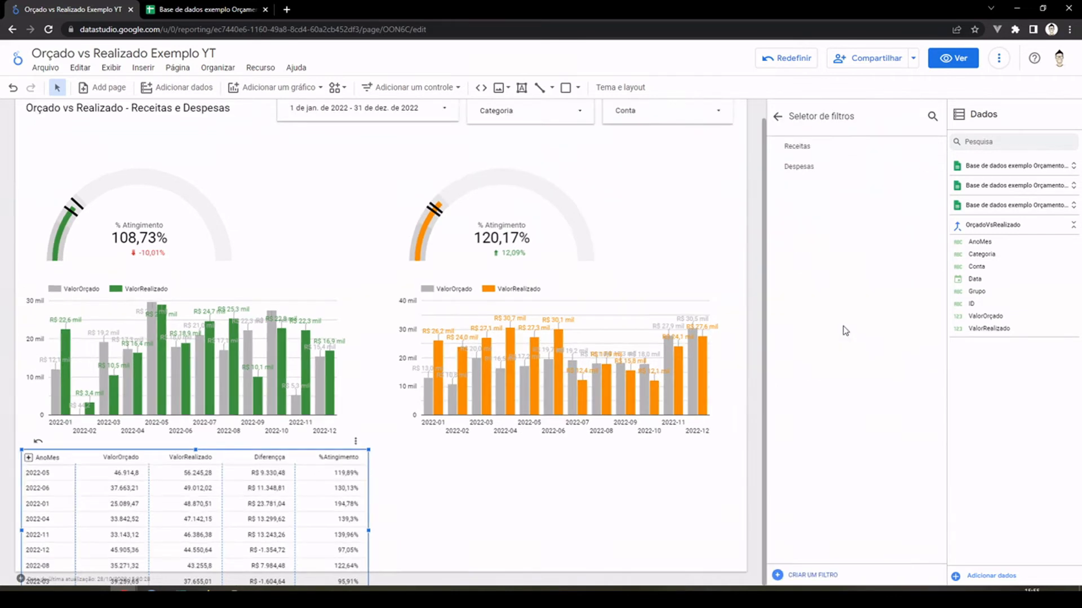
click(817, 163)
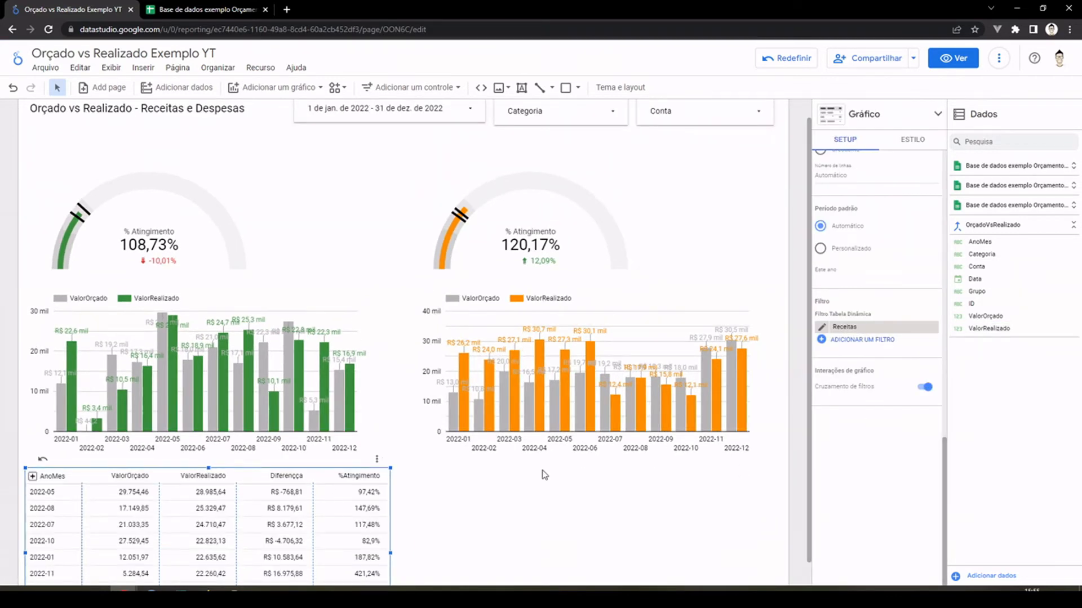
click(448, 516)
Shorten and position the pivot table so it fits below the green Receitas chart within the page's lower edge.
scroll(454, 507, down, 1)
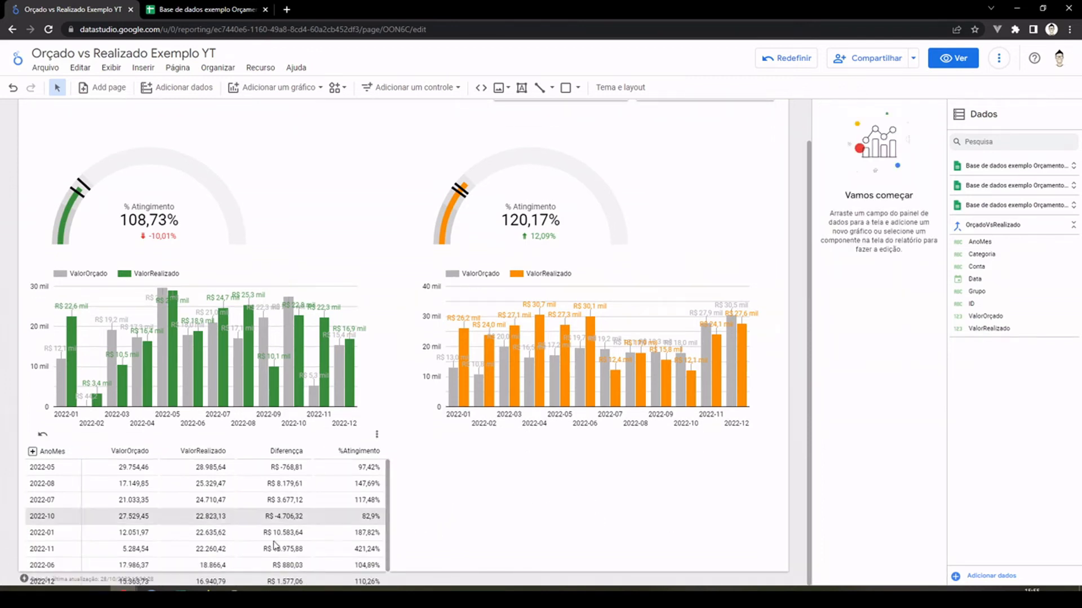
click(225, 446)
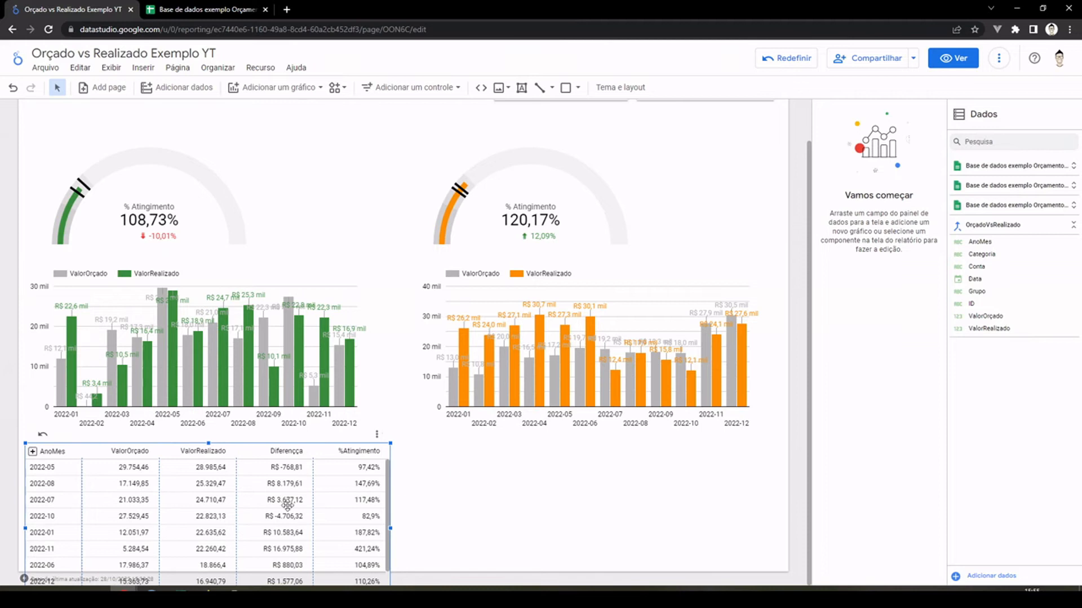
click(210, 445)
drag(209, 442, 215, 515)
drag(235, 479, 235, 449)
drag(208, 538, 206, 568)
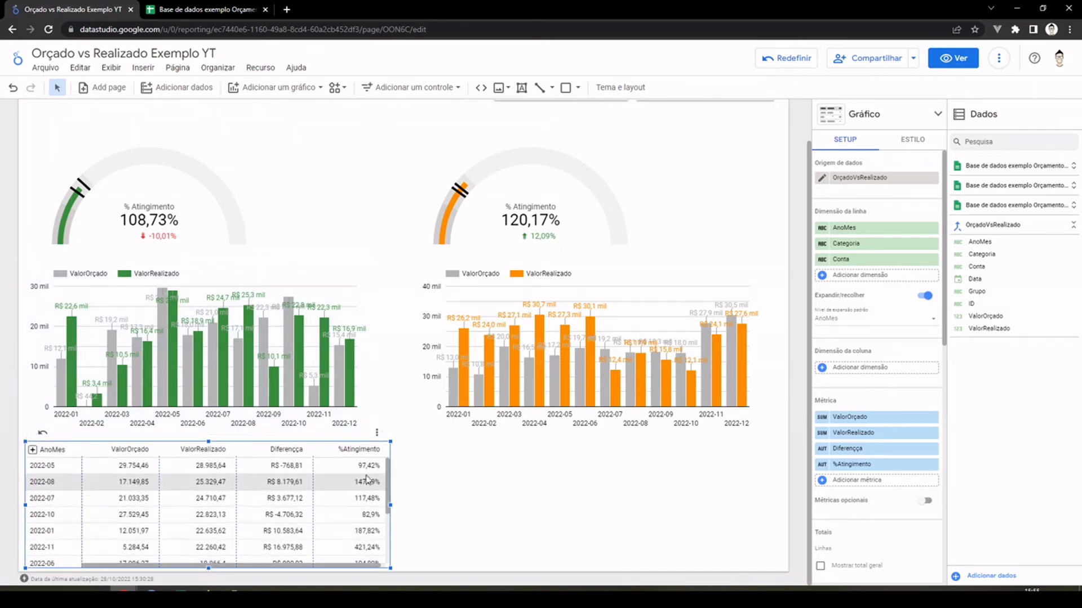
Sort the pivot table's first row level by AnoMes in ascending order (Crescente).
scroll(897, 434, down, 4)
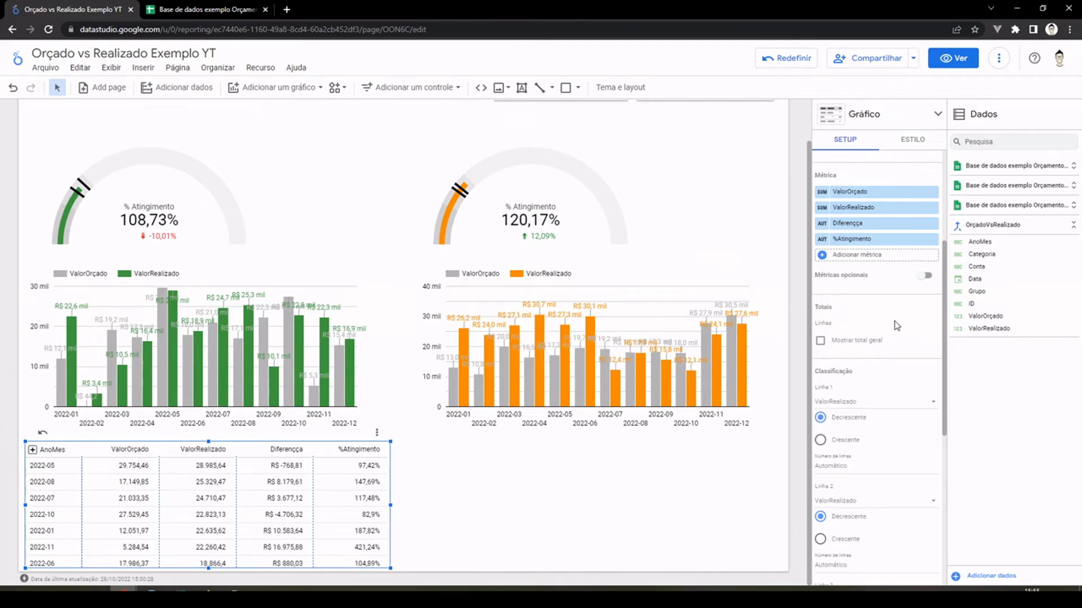
scroll(896, 326, down, 2)
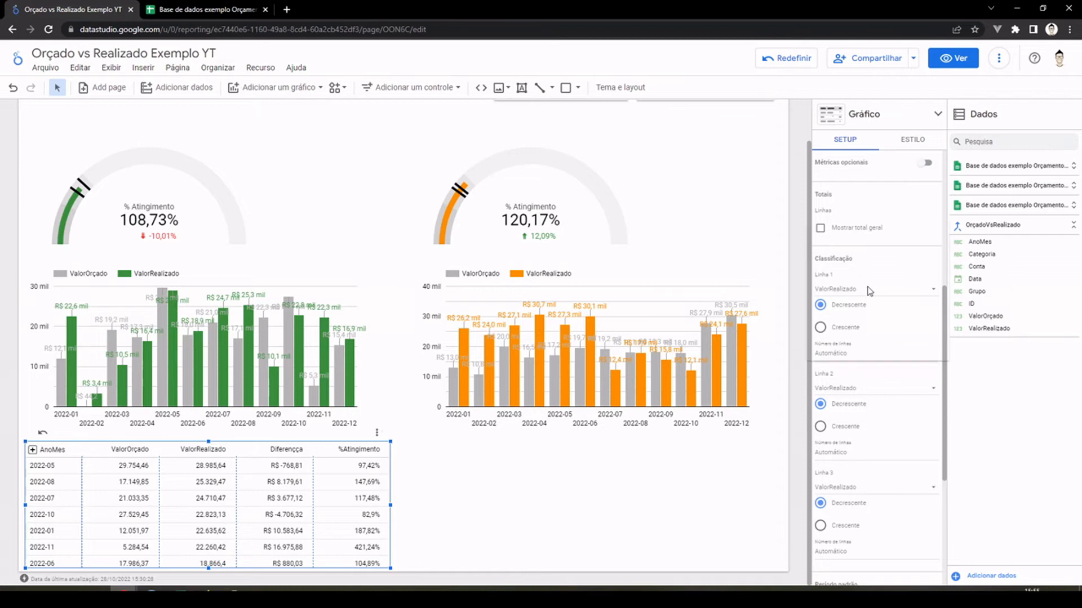
click(870, 290)
click(858, 235)
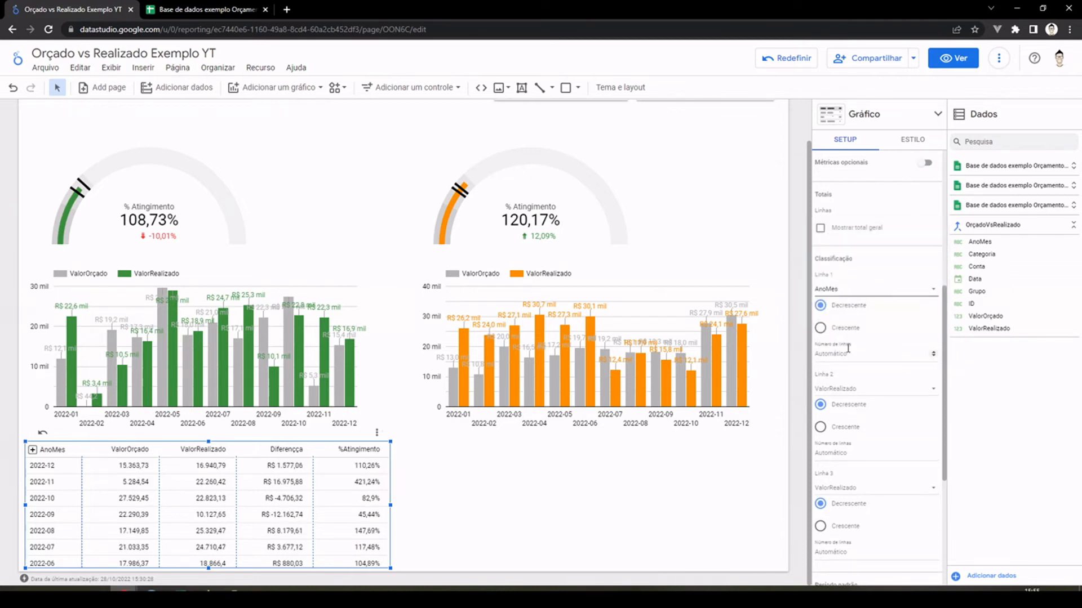
click(841, 329)
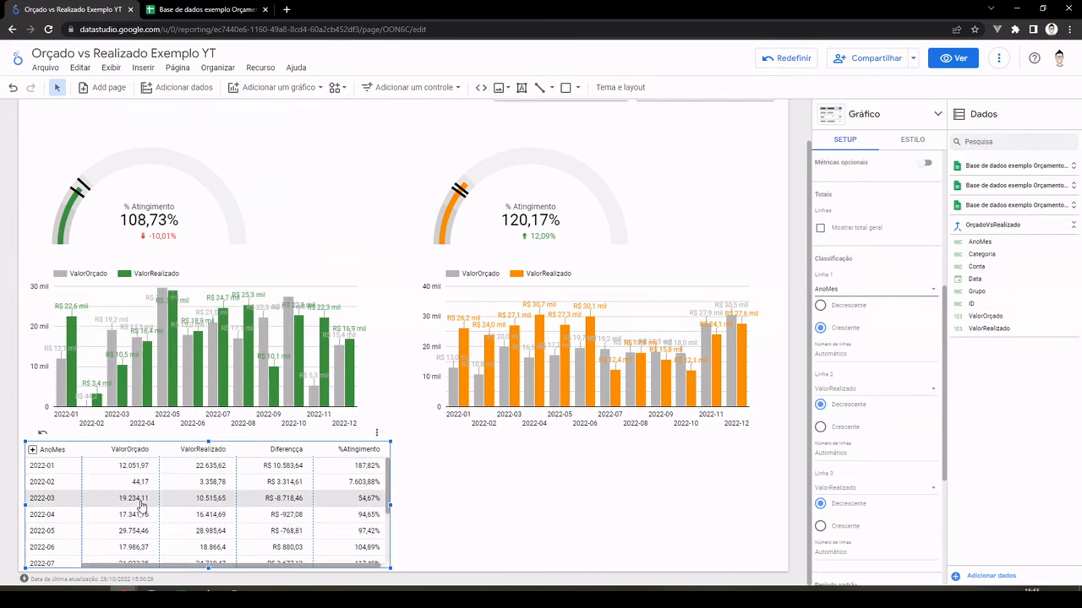
Duplicate the Receitas pivot table and place the copy below the orange Despesas chart, level with the original.
right_click(284, 444)
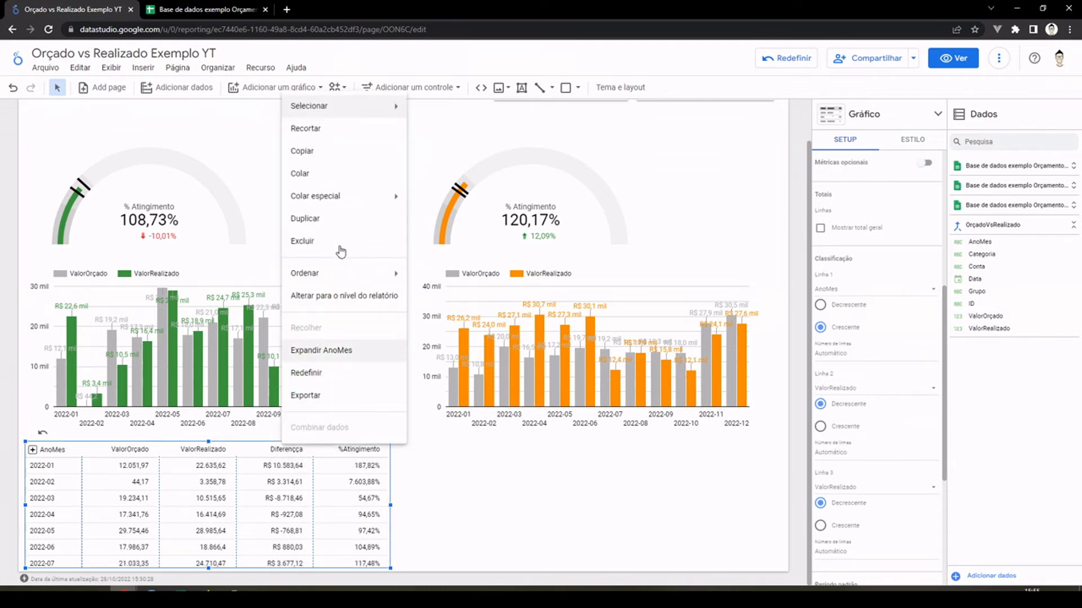
click(333, 221)
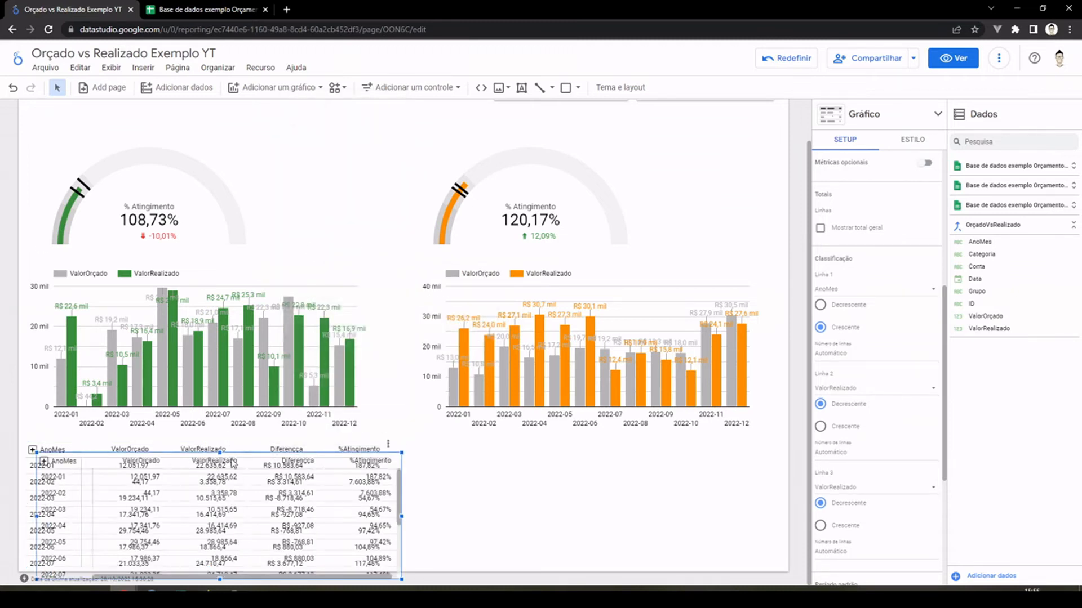
drag(389, 466, 571, 443)
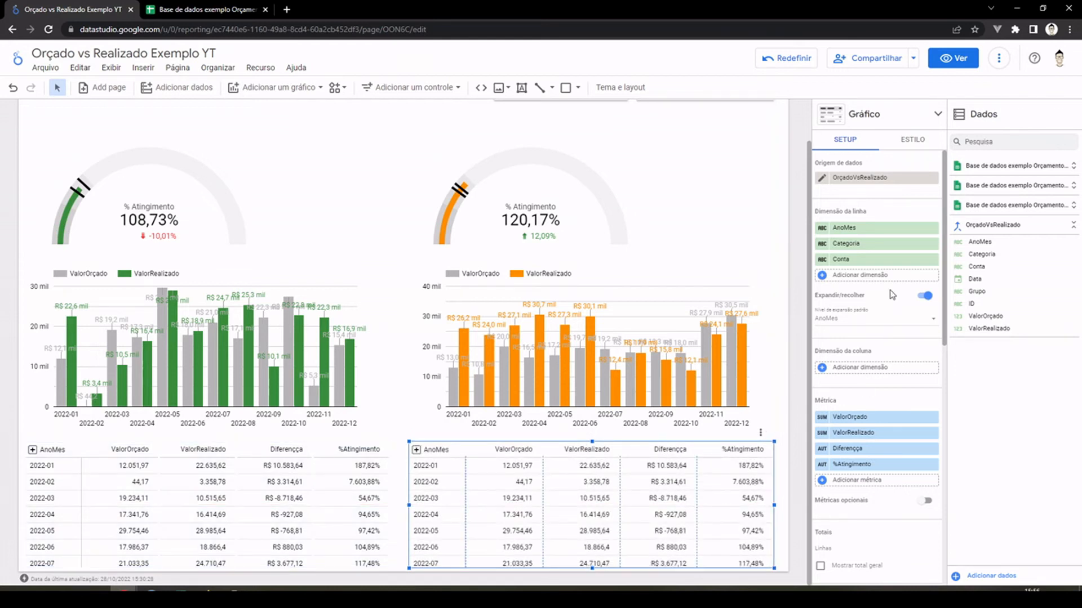
Replace the duplicated pivot table's Receitas filter with Despesas and switch the report to view mode.
scroll(876, 408, down, 5)
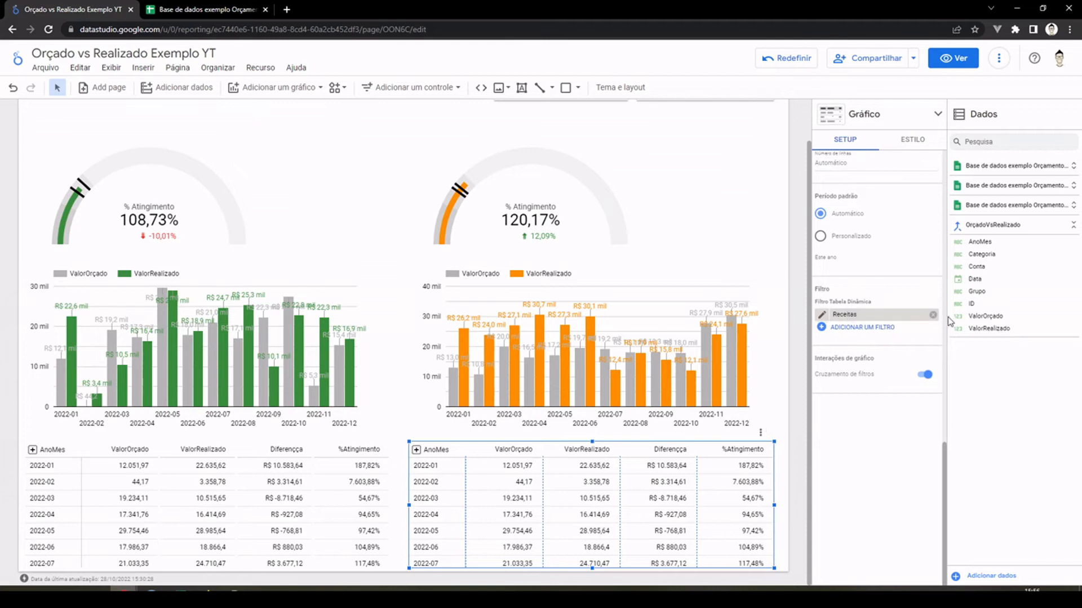
click(931, 315)
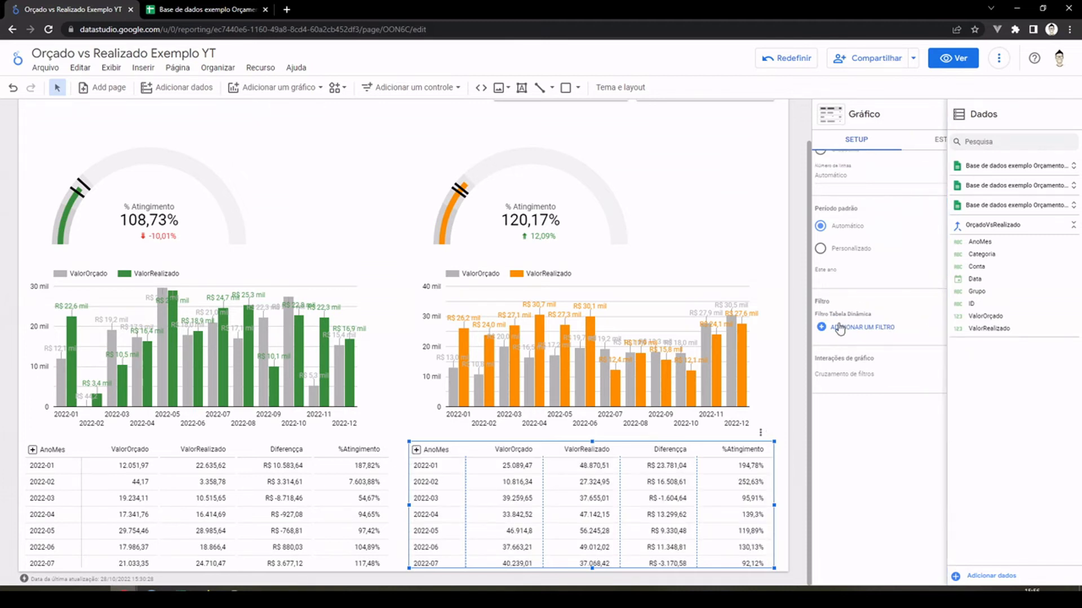
click(839, 327)
click(800, 166)
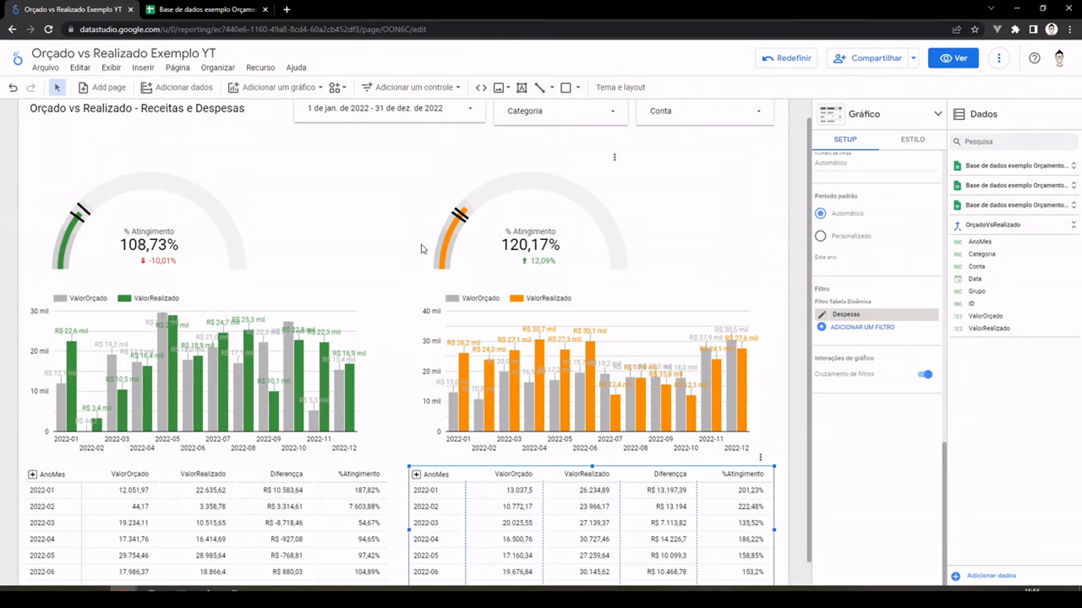
click(954, 59)
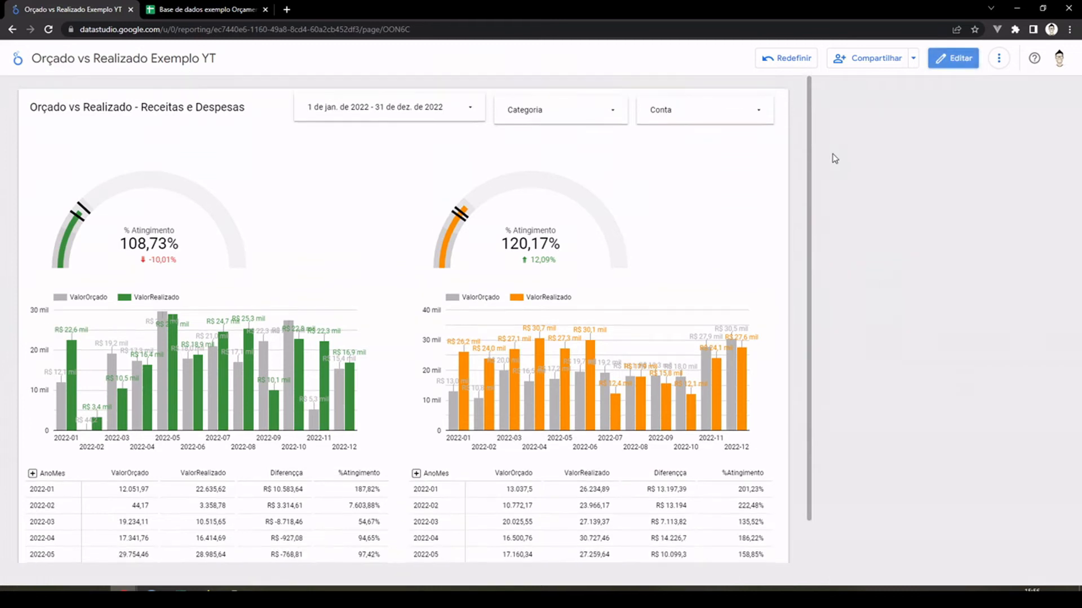